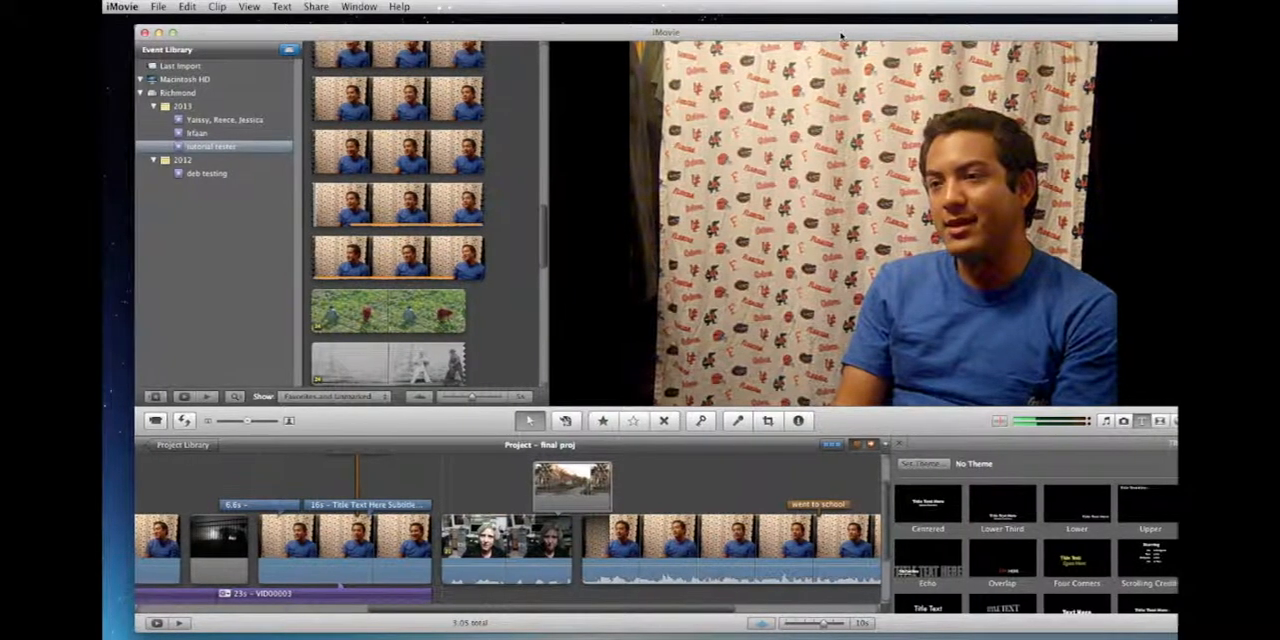
Step: Move the window fully into view and look through the clips on the project timeline
drag(844, 37, 816, 33)
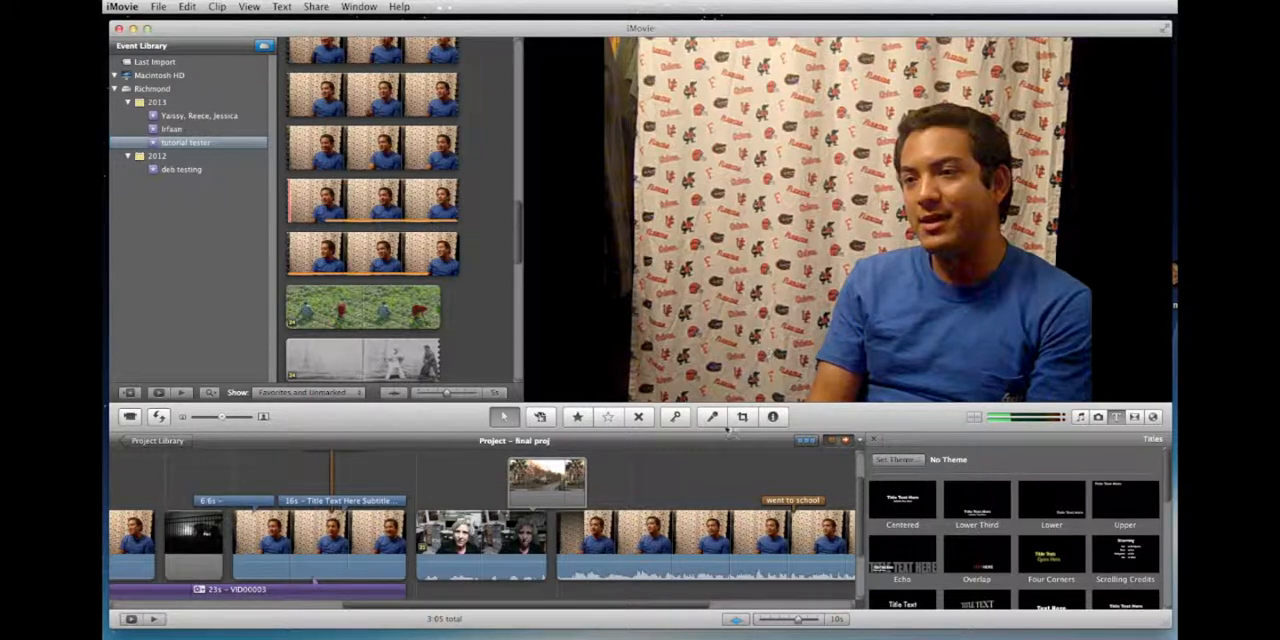
scroll(418, 572, right, 5)
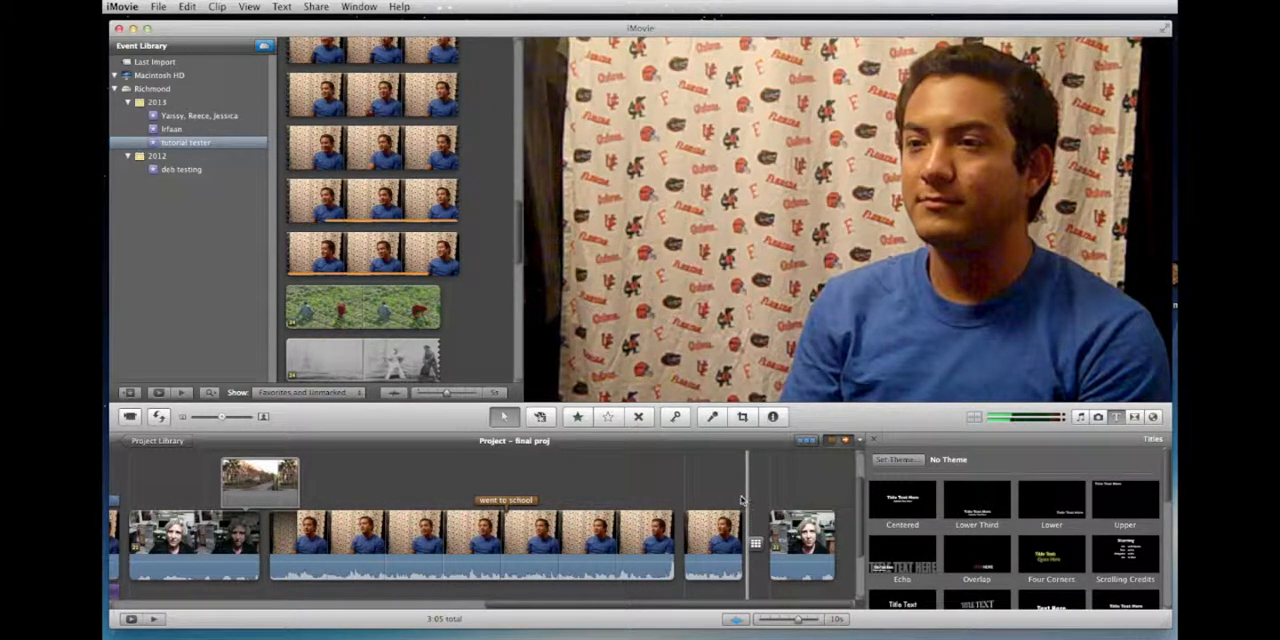
scroll(744, 515, left, 3)
scroll(740, 505, left, 3)
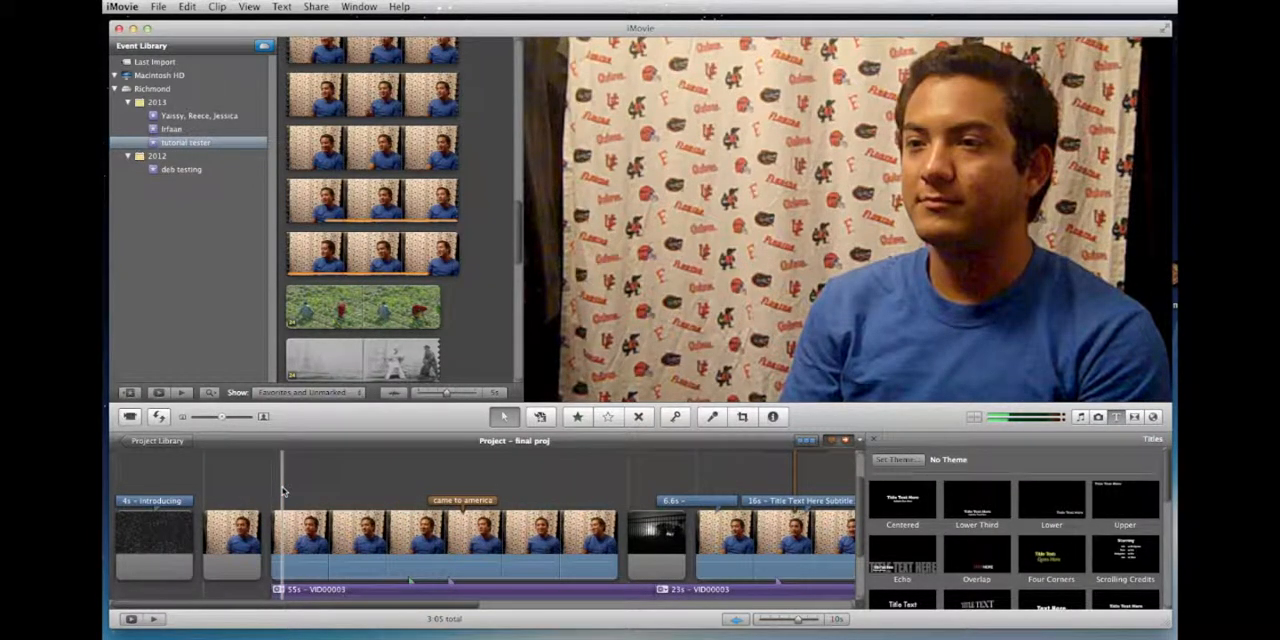
scroll(283, 490, right, 6)
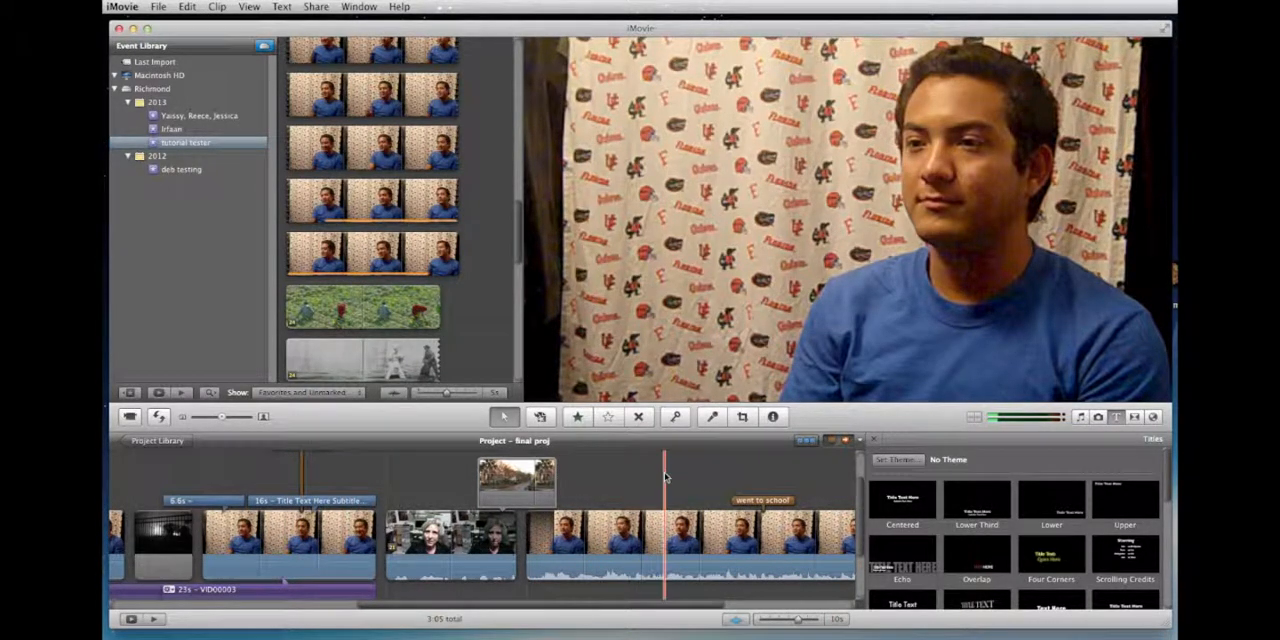
Step: Shorten the mosaic transition before the woman's clip to about 0.1 s in the Precision Editor and close the editor
scroll(668, 476, right, 6)
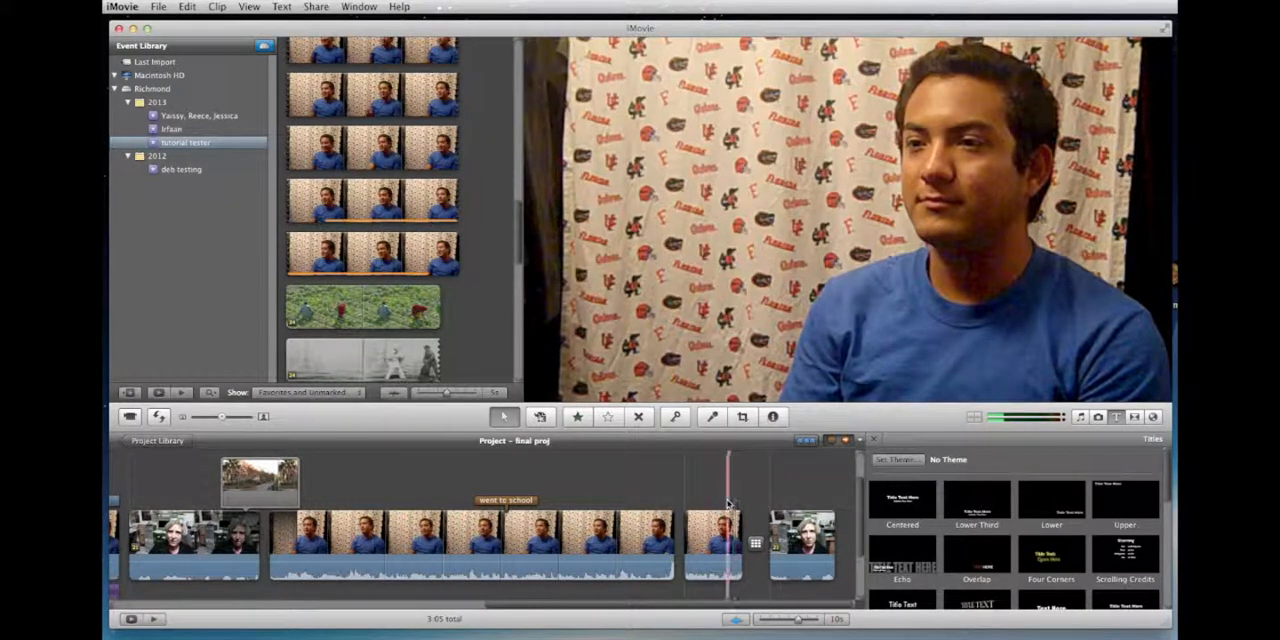
double_click(678, 540)
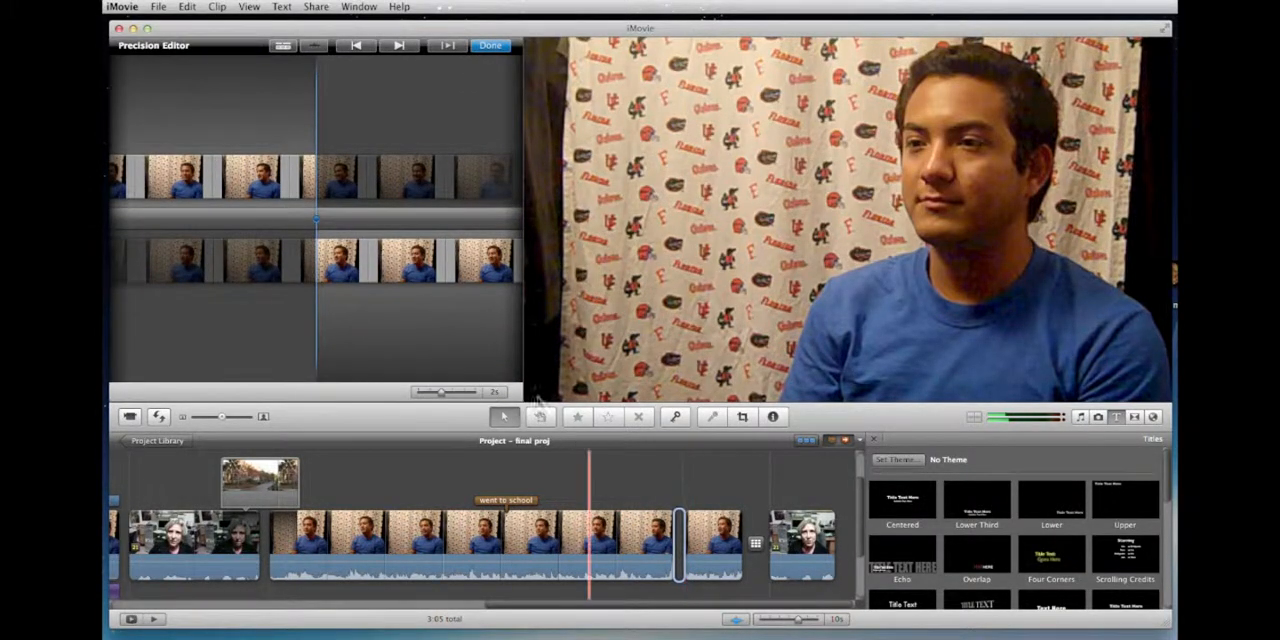
click(399, 46)
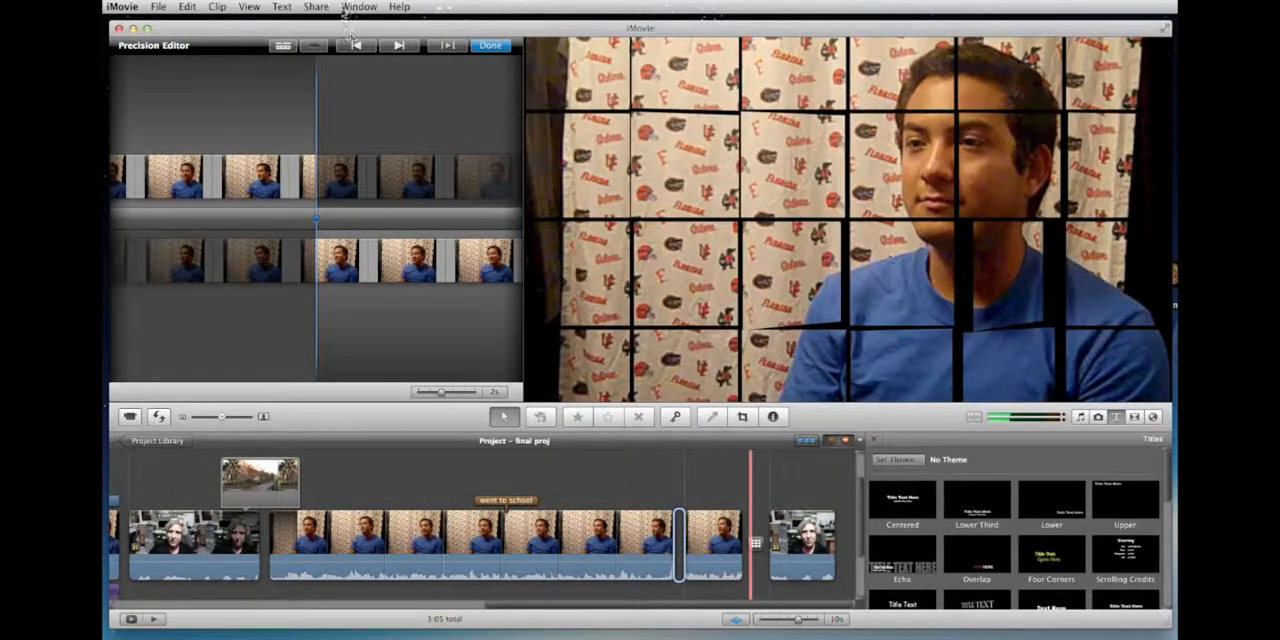
click(399, 46)
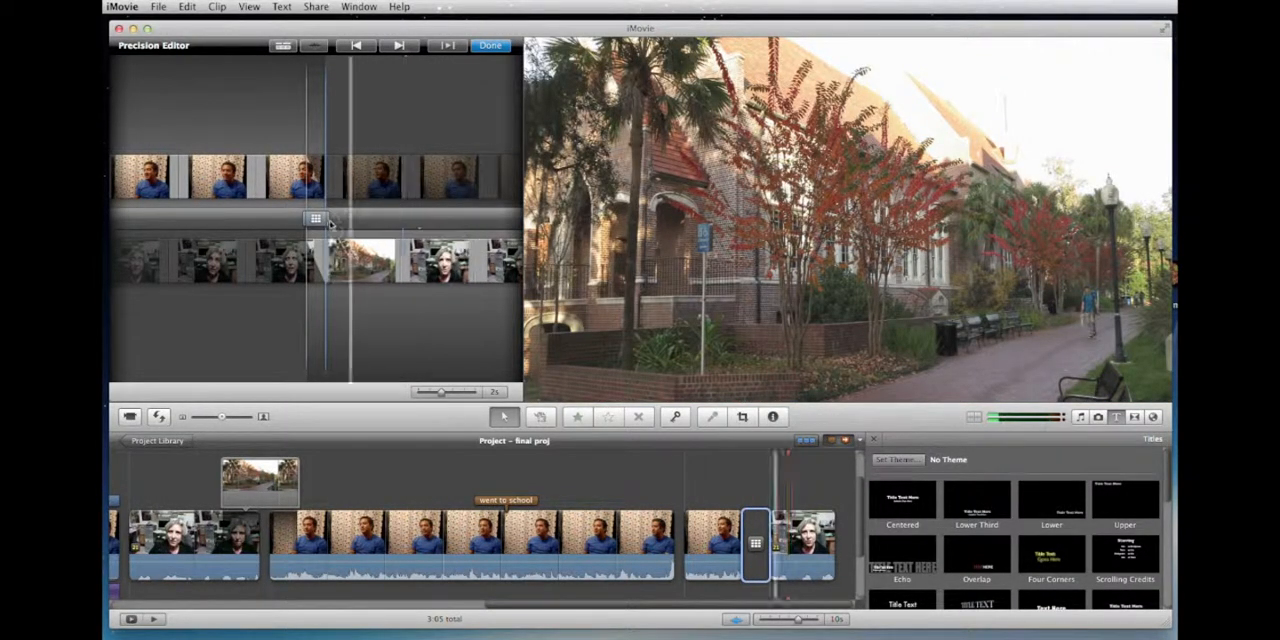
mouse_move(335, 220)
mouse_down()
mouse_move(347, 224)
mouse_move(315, 224)
mouse_up()
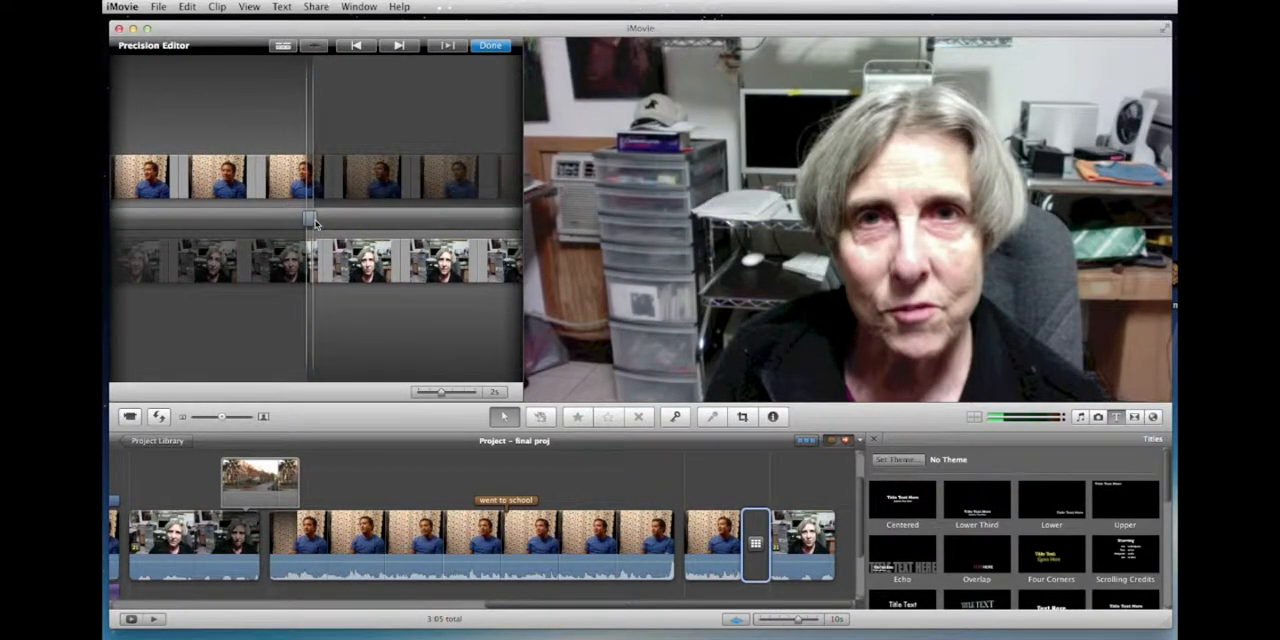
click(498, 46)
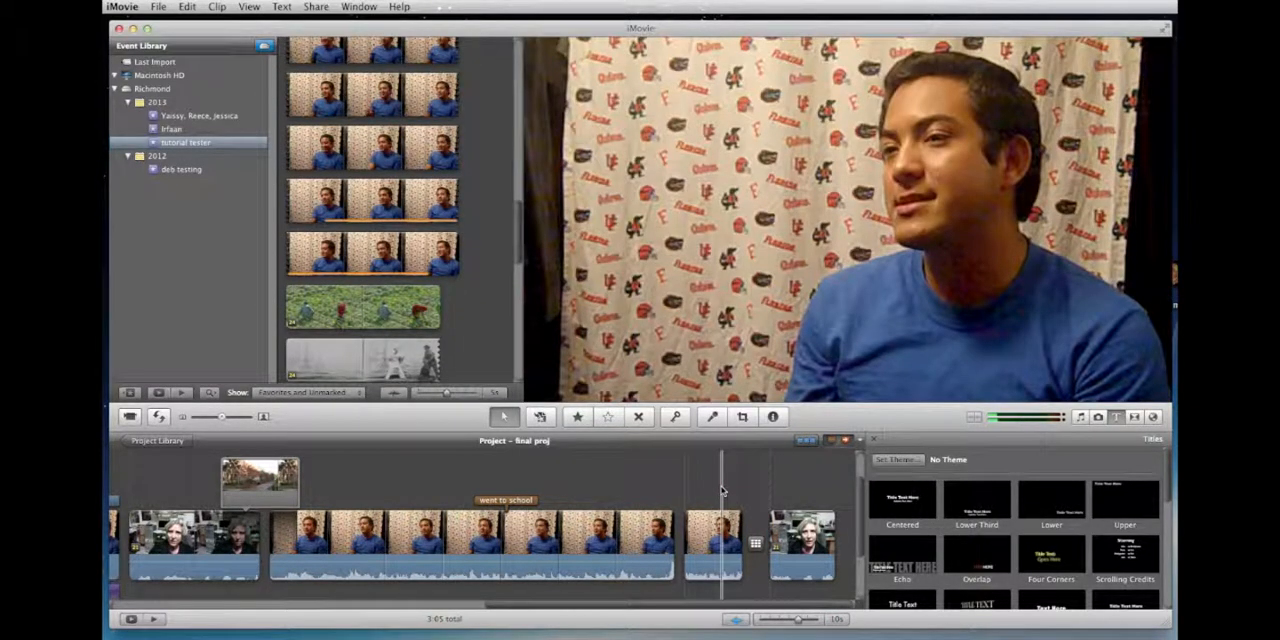
Step: Play back the mosaic transition and examine its duration and overlap settings in the Inspector
key(space)
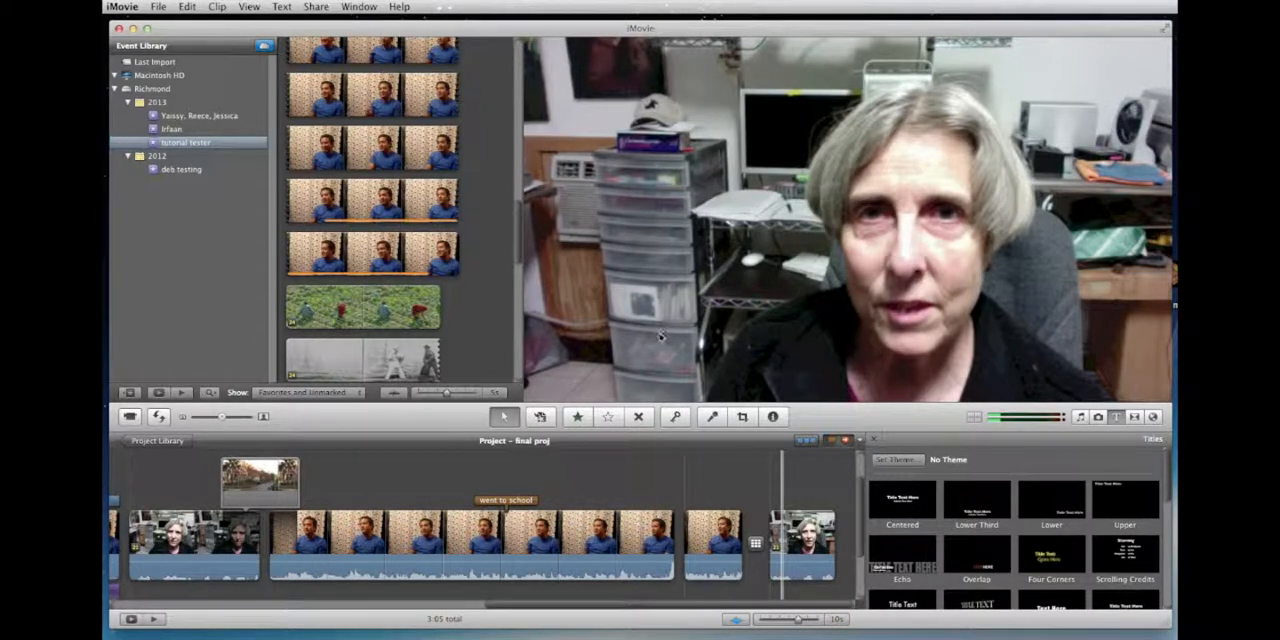
double_click(755, 543)
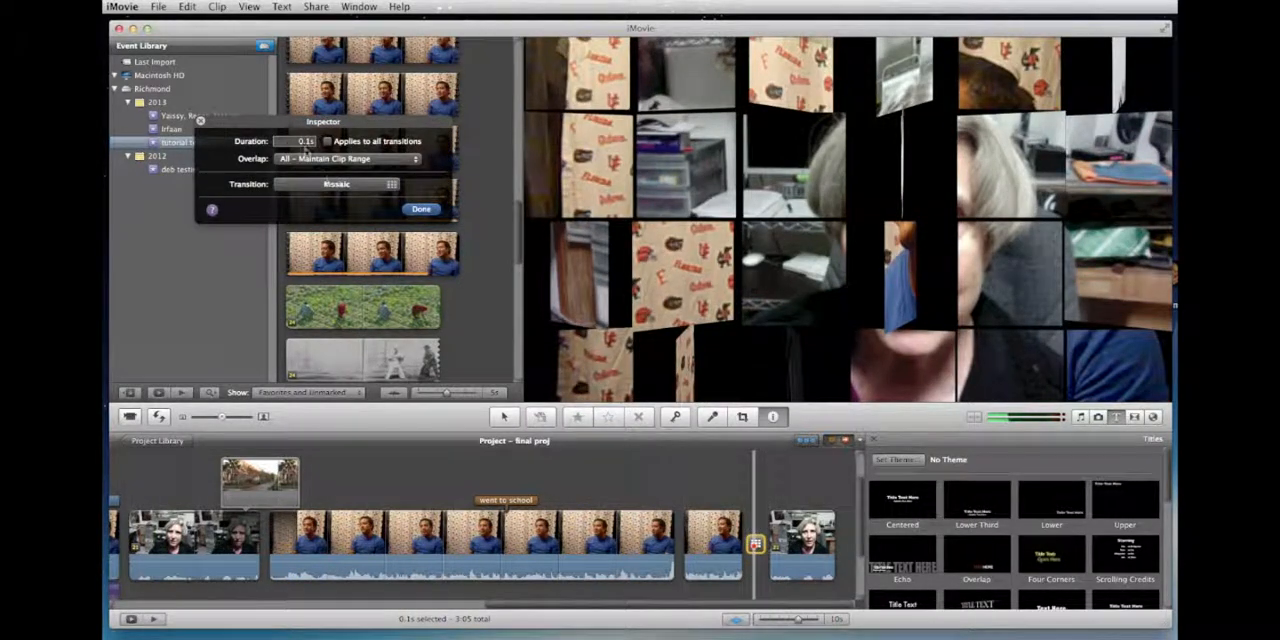
click(421, 210)
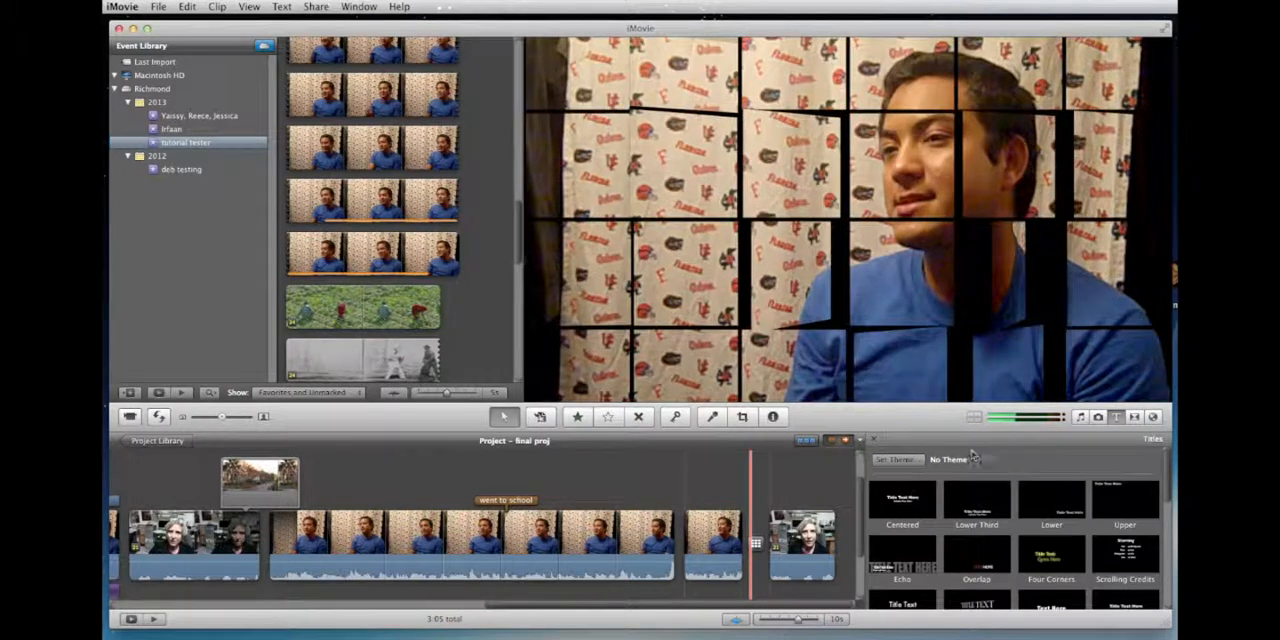
Step: Add the Amazing_Grace-15_Secs_Version audio from the Audio folder to the project, attached under the opening Introducing title
click(1080, 417)
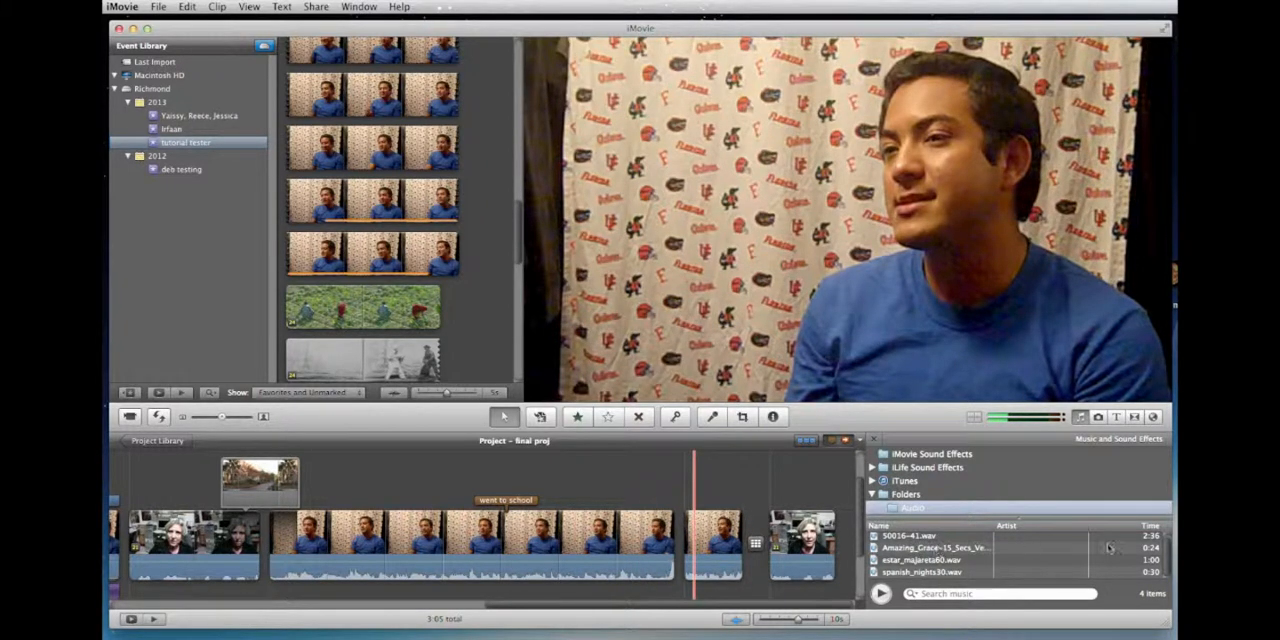
click(875, 549)
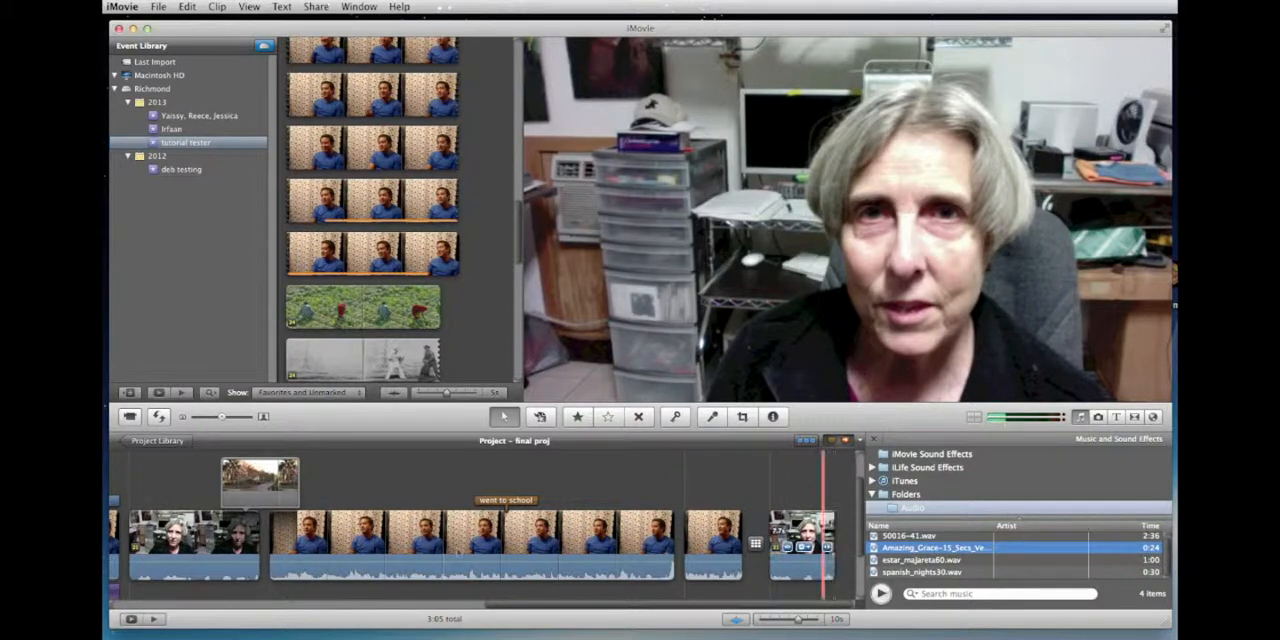
scroll(460, 551, left, 10)
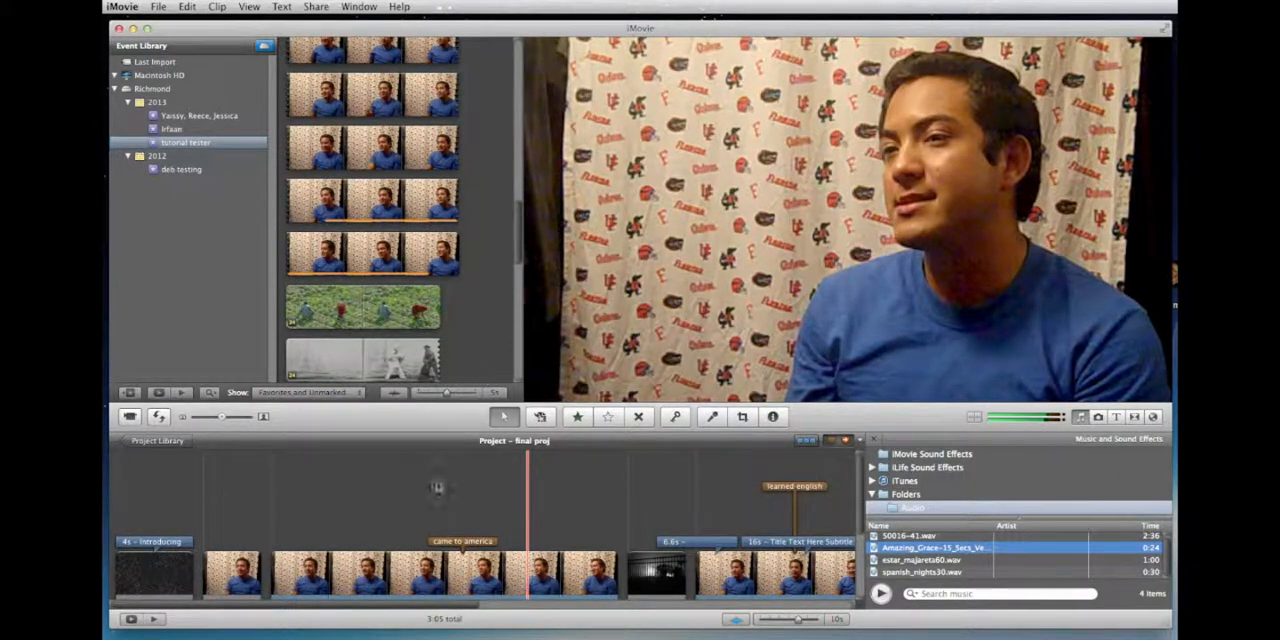
key(Home)
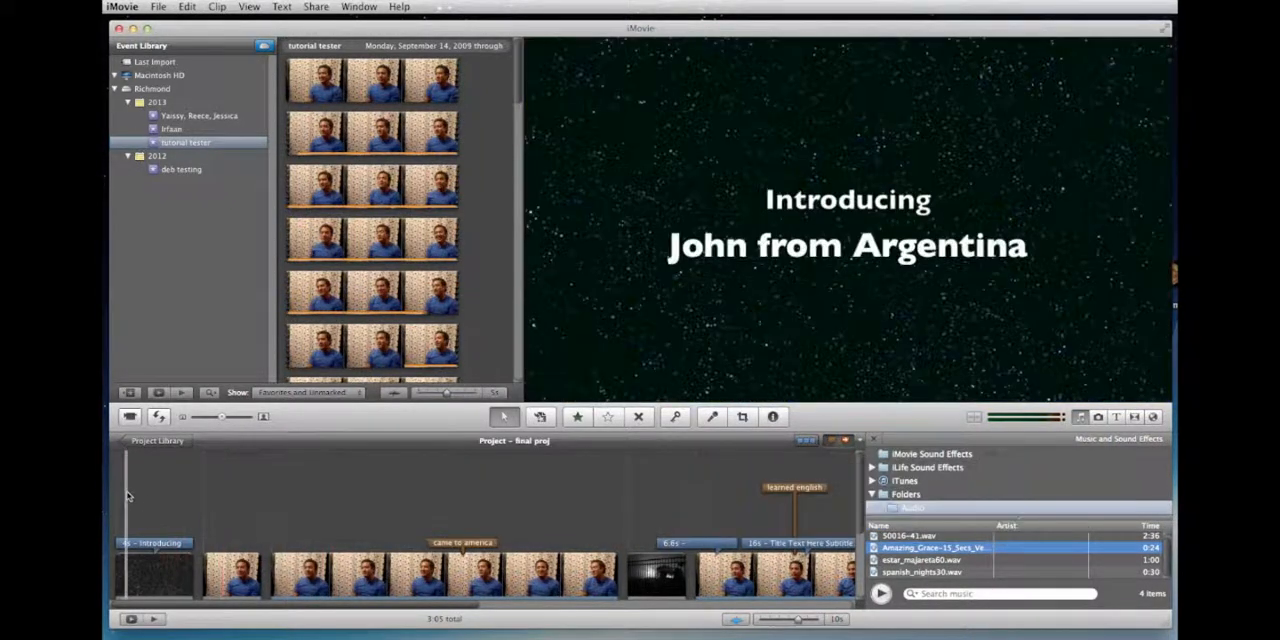
scroll(113, 492, down, 5)
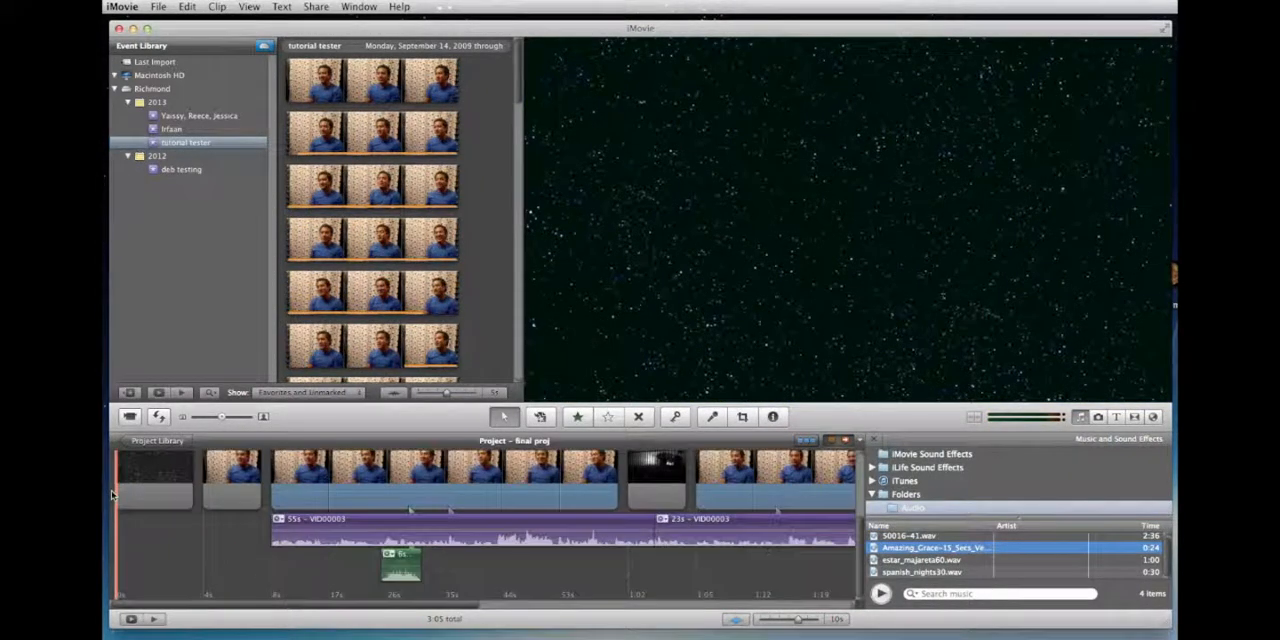
scroll(113, 492, up, 2)
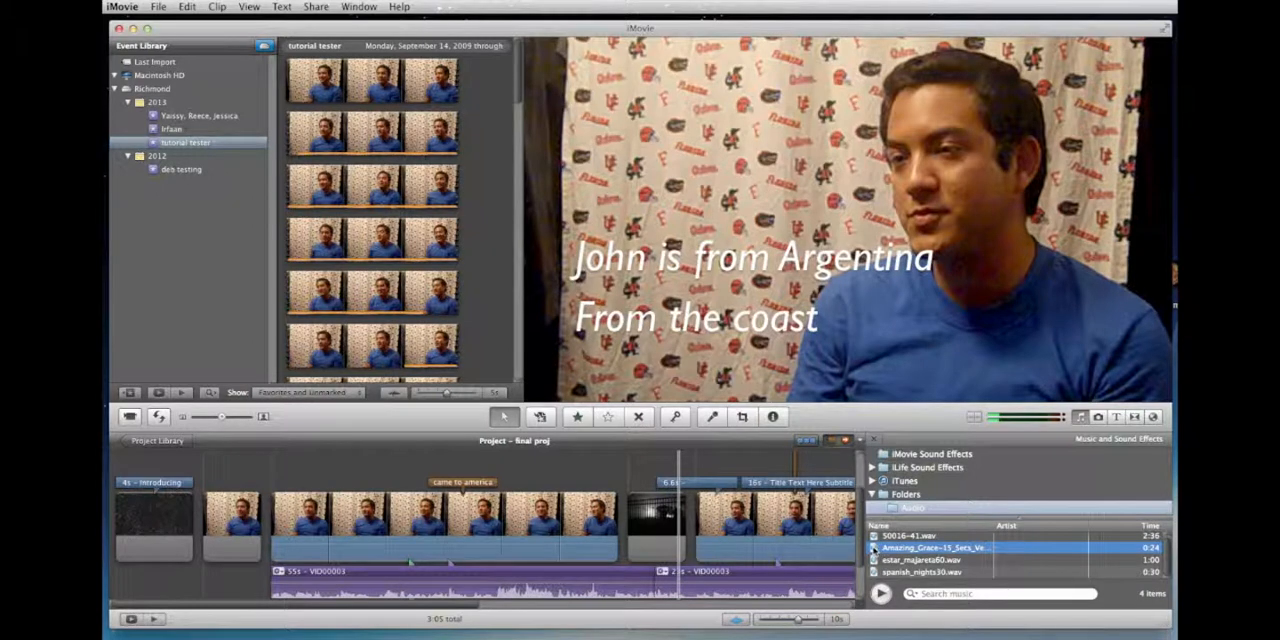
drag(873, 548, 145, 520)
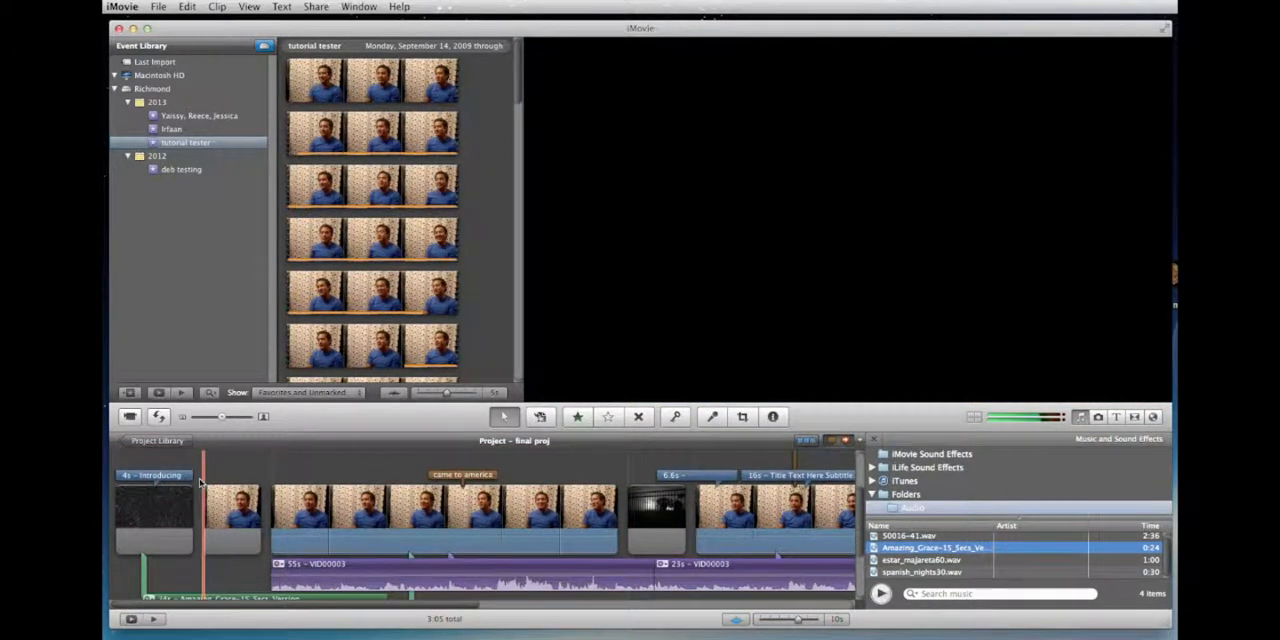
Step: Move the Amazing Grace audio clip to the very start of the project and trim its end slightly
scroll(201, 483, down, 5)
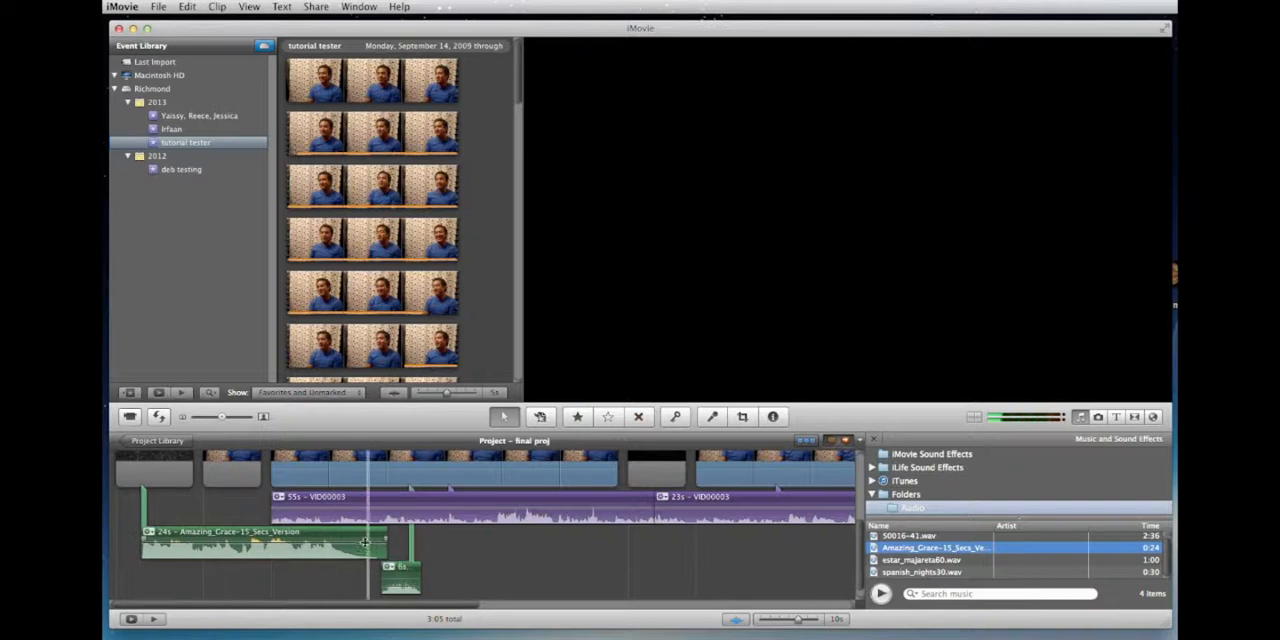
scroll(340, 541, up, 2)
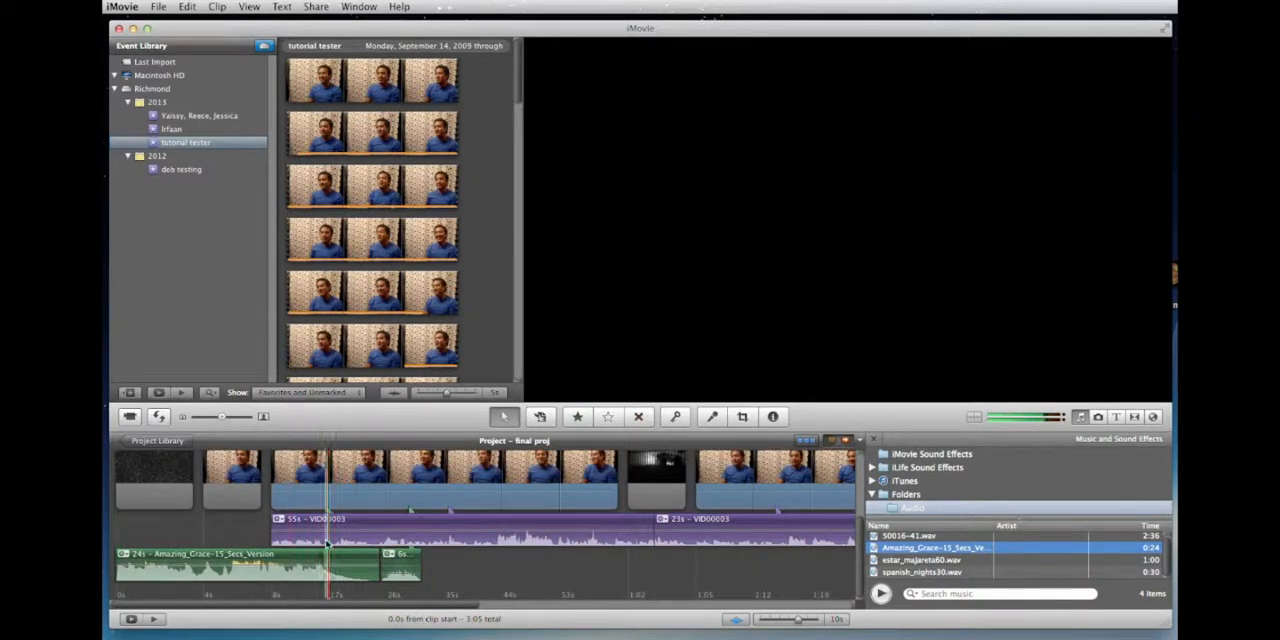
mouse_move(378, 556)
mouse_down()
mouse_move(358, 558)
mouse_move(374, 557)
mouse_up()
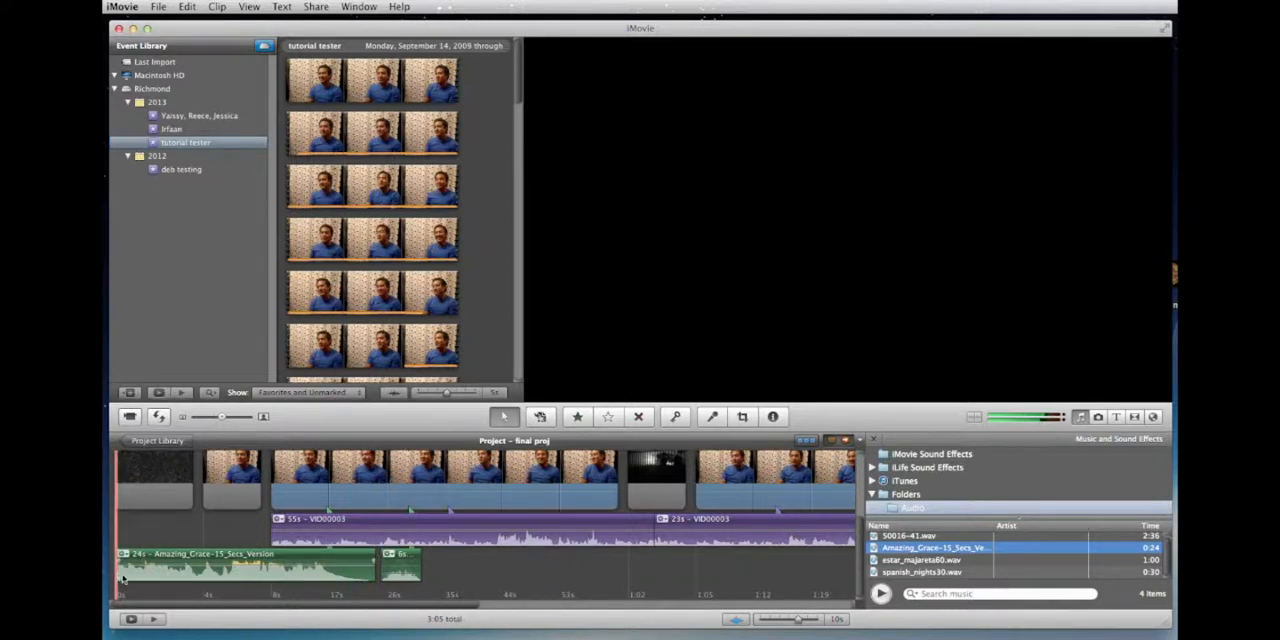
Step: Trim the beginning of the Amazing Grace clip to leave 20 s and move it back to the project start
drag(122, 578, 127, 575)
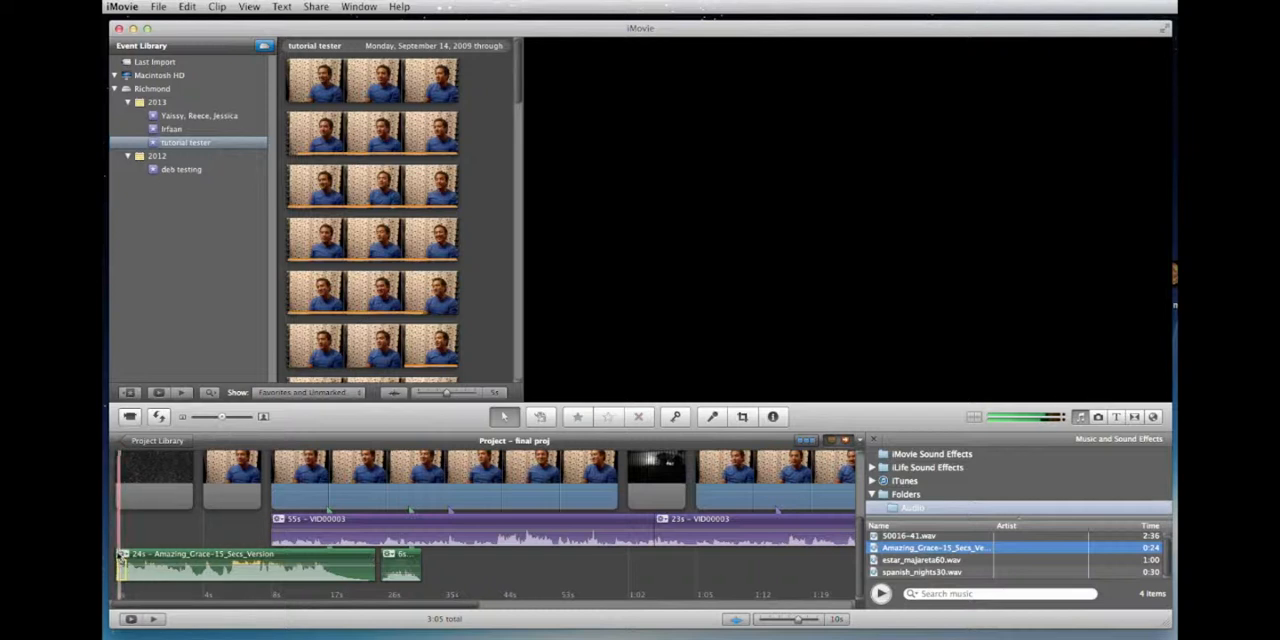
drag(121, 556, 190, 555)
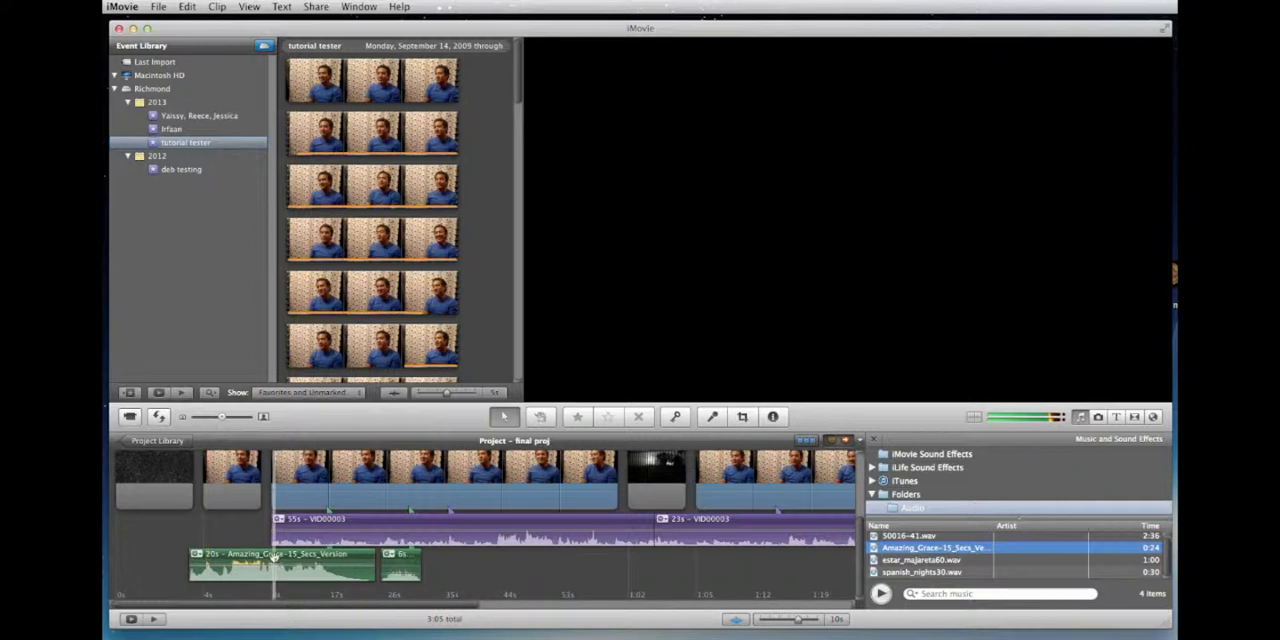
drag(274, 556, 177, 563)
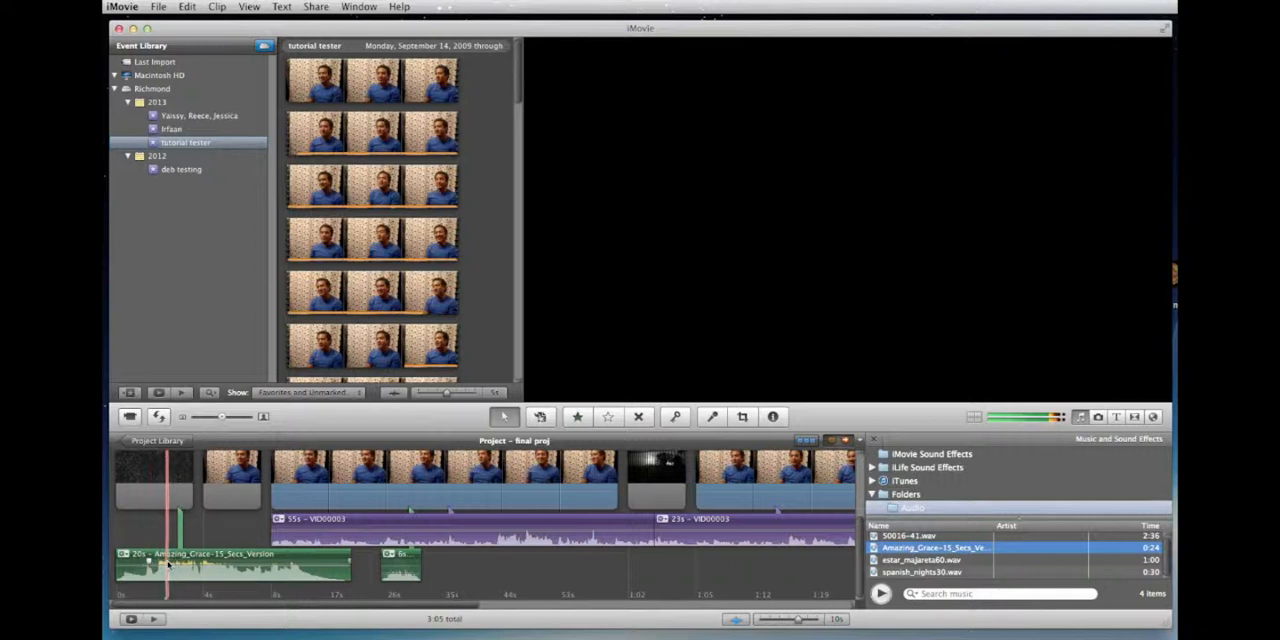
Step: Lower the volume of the Amazing Grace clip and play the project from the beginning
key(space)
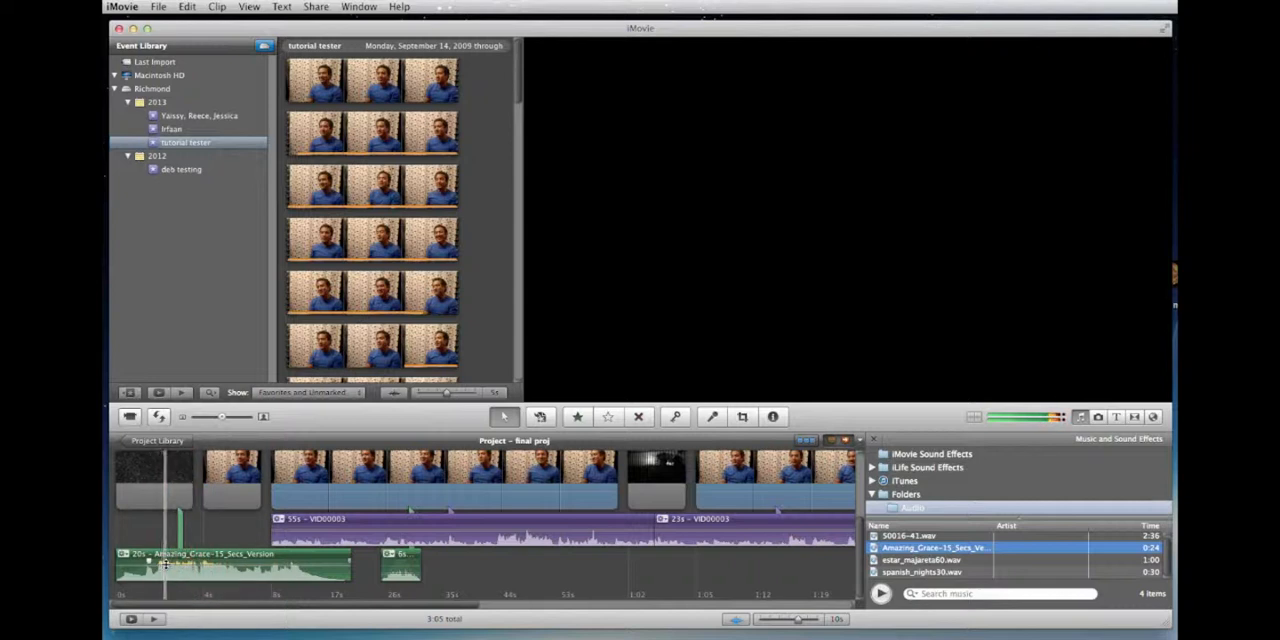
drag(166, 565, 176, 575)
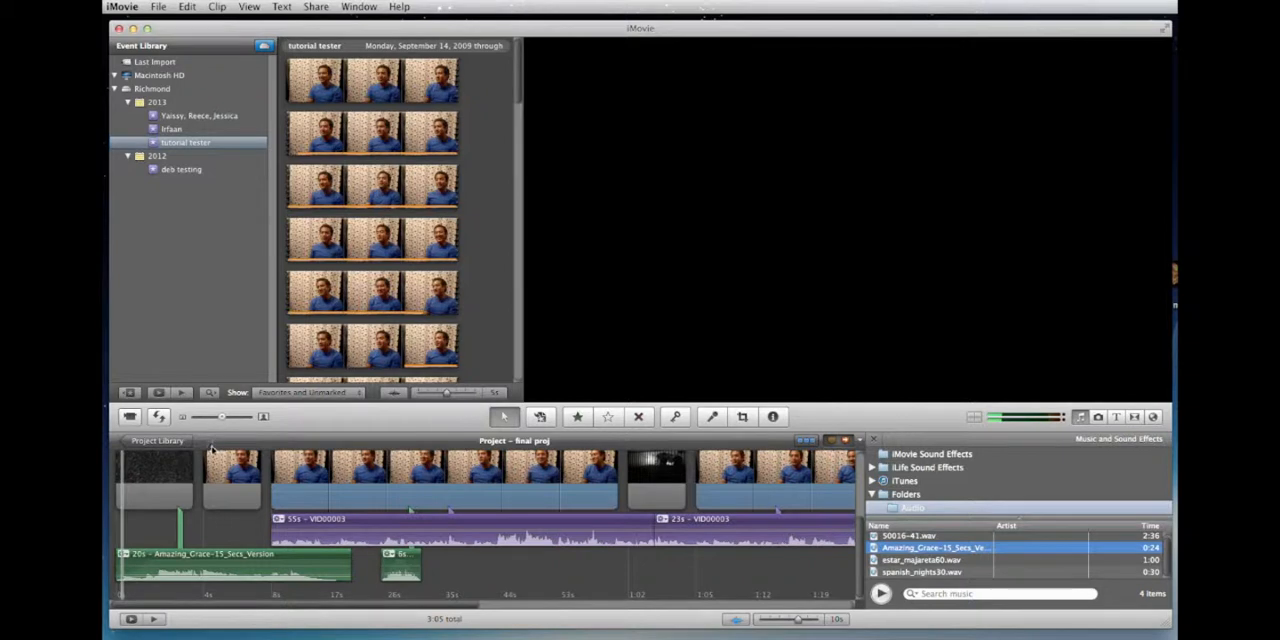
scroll(203, 505, up, 5)
scroll(157, 506, down, 3)
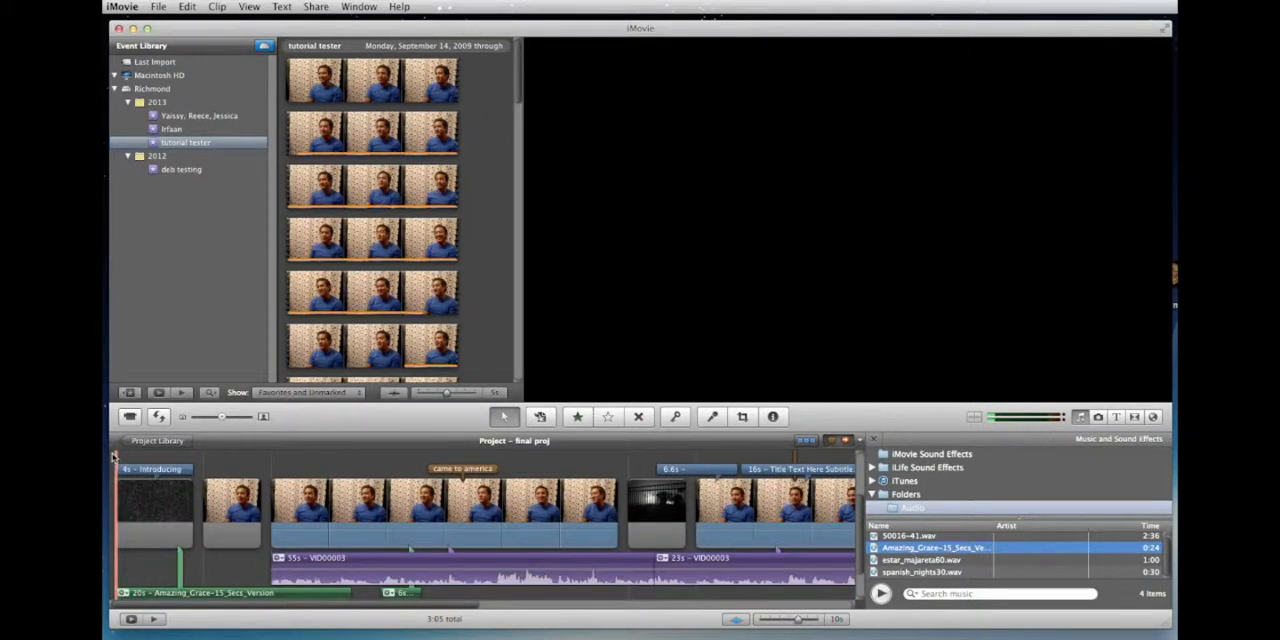
key(space)
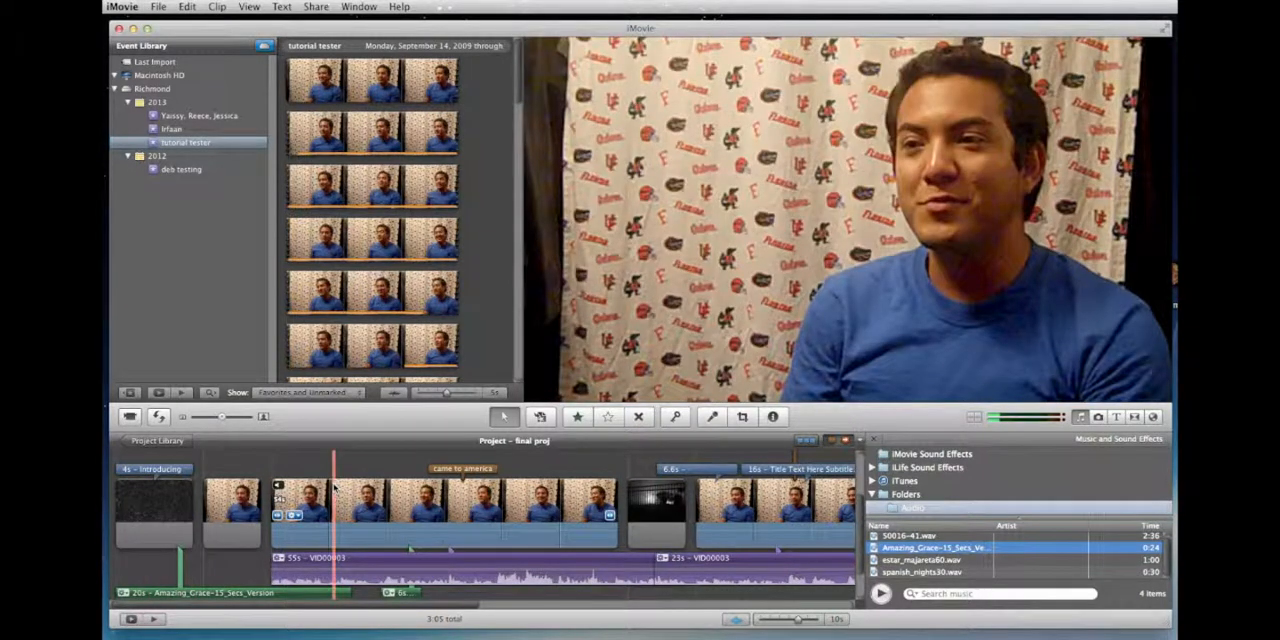
Step: Look over the later part of the timeline and return to the Project Library
scroll(334, 486, down, 3)
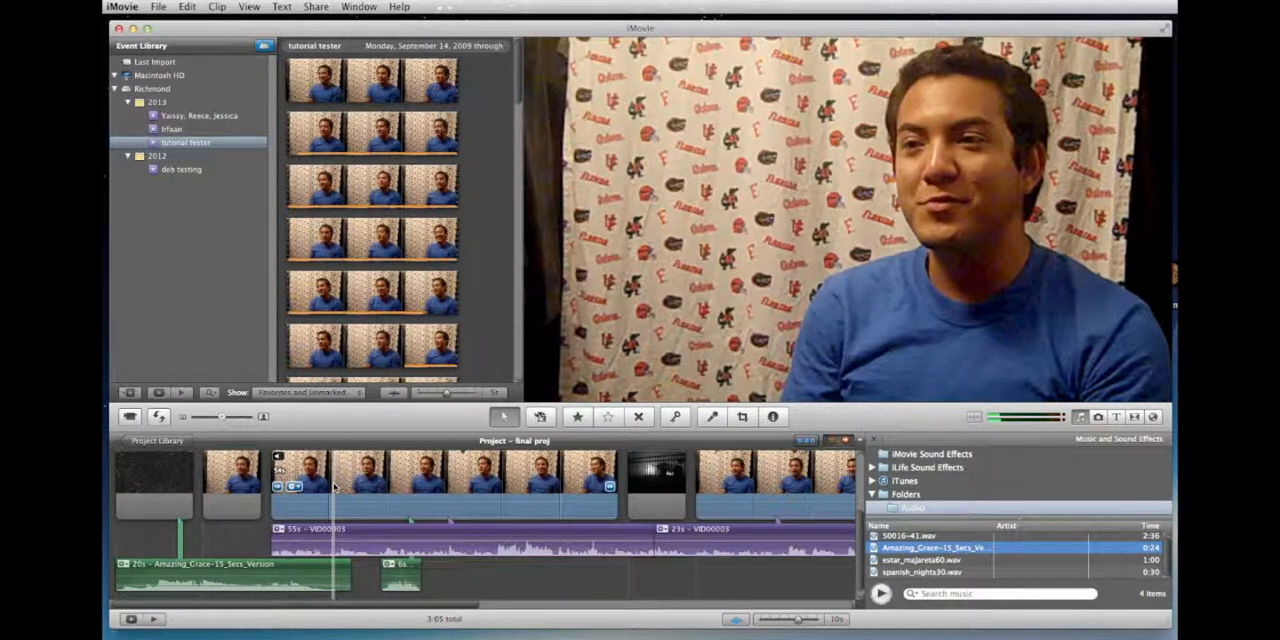
scroll(334, 486, right, 3)
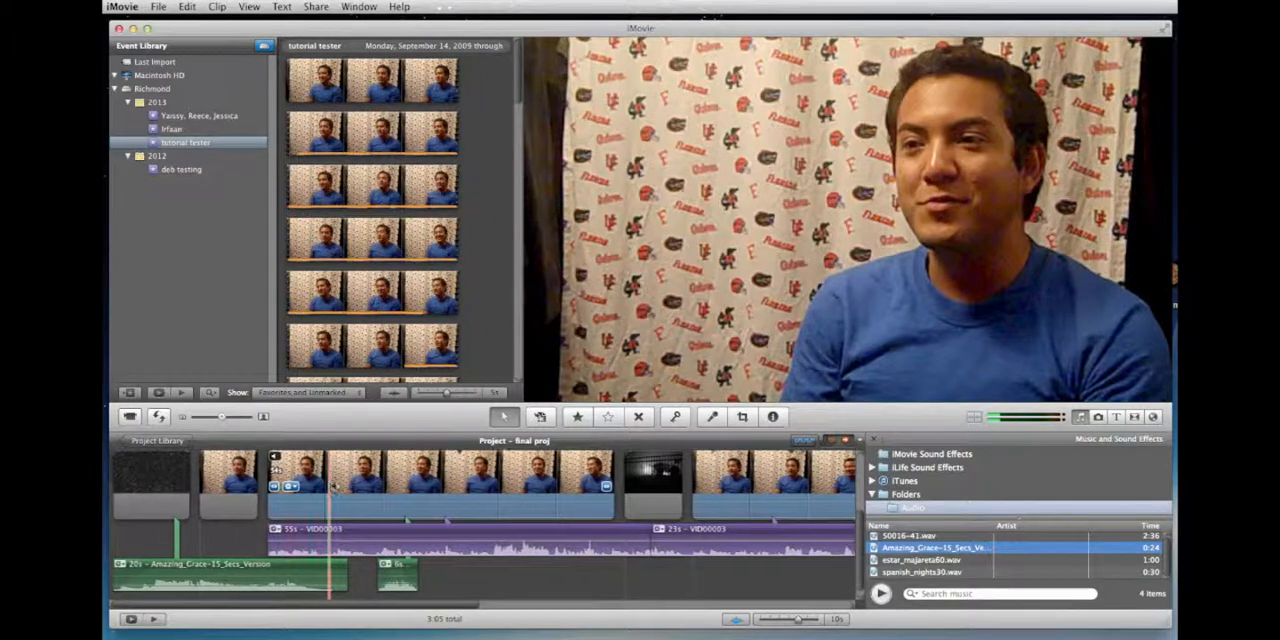
scroll(334, 486, right, 3)
scroll(334, 486, right, 2)
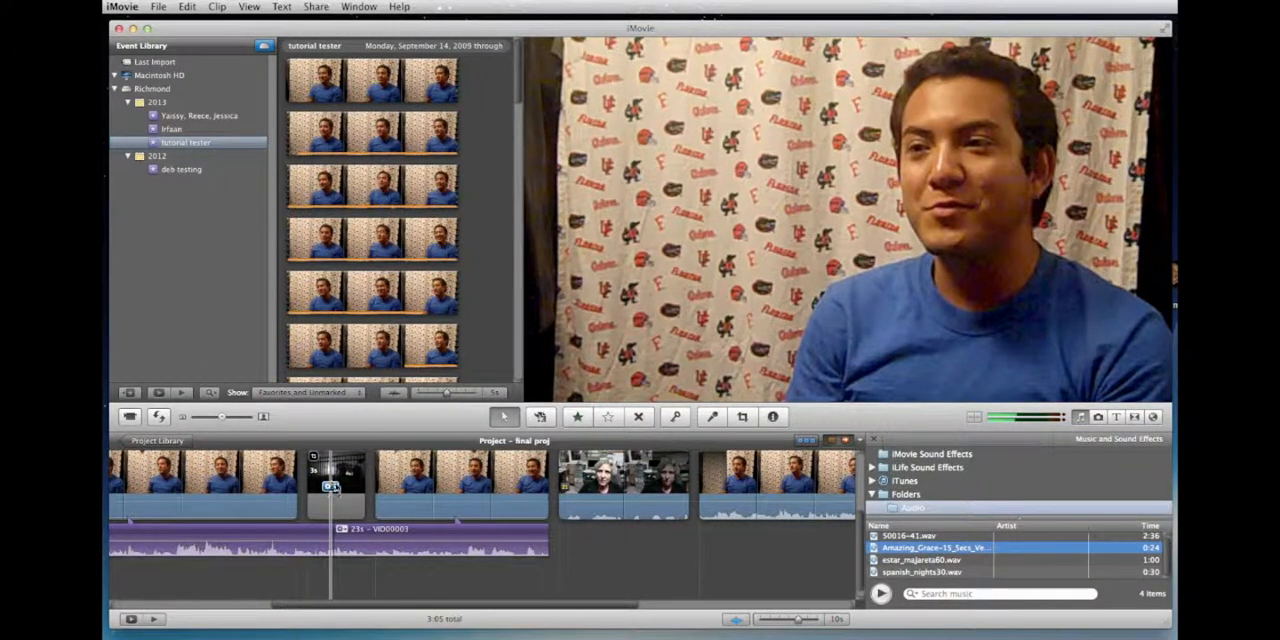
scroll(419, 607, left, 5)
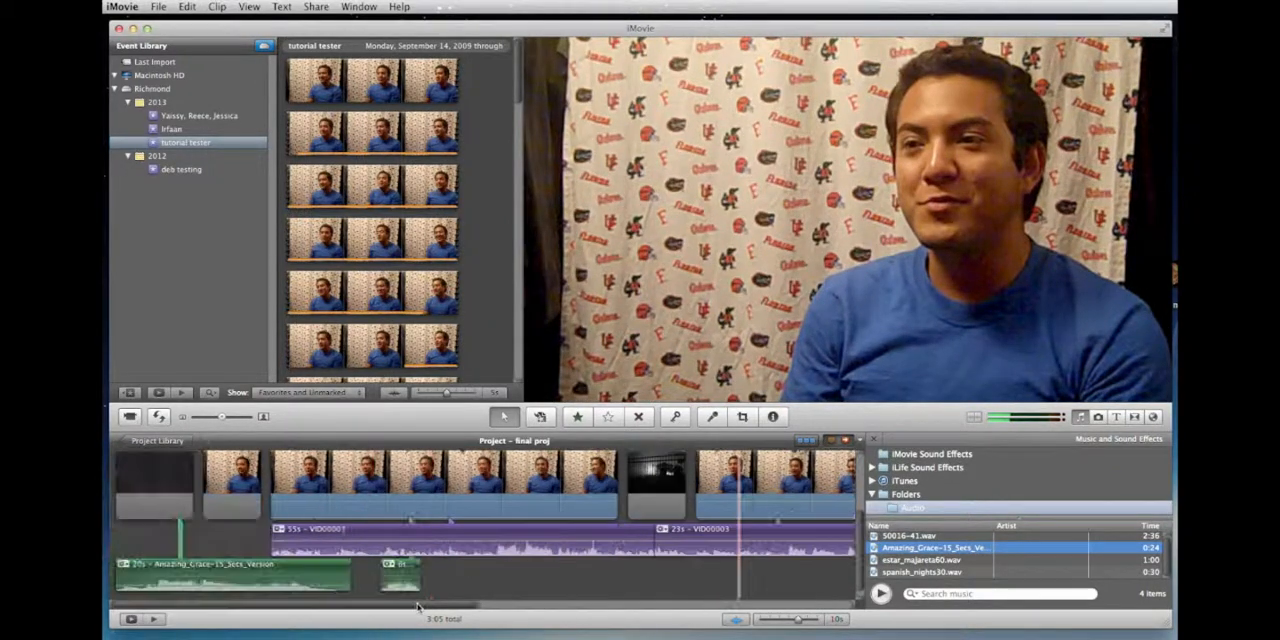
click(152, 441)
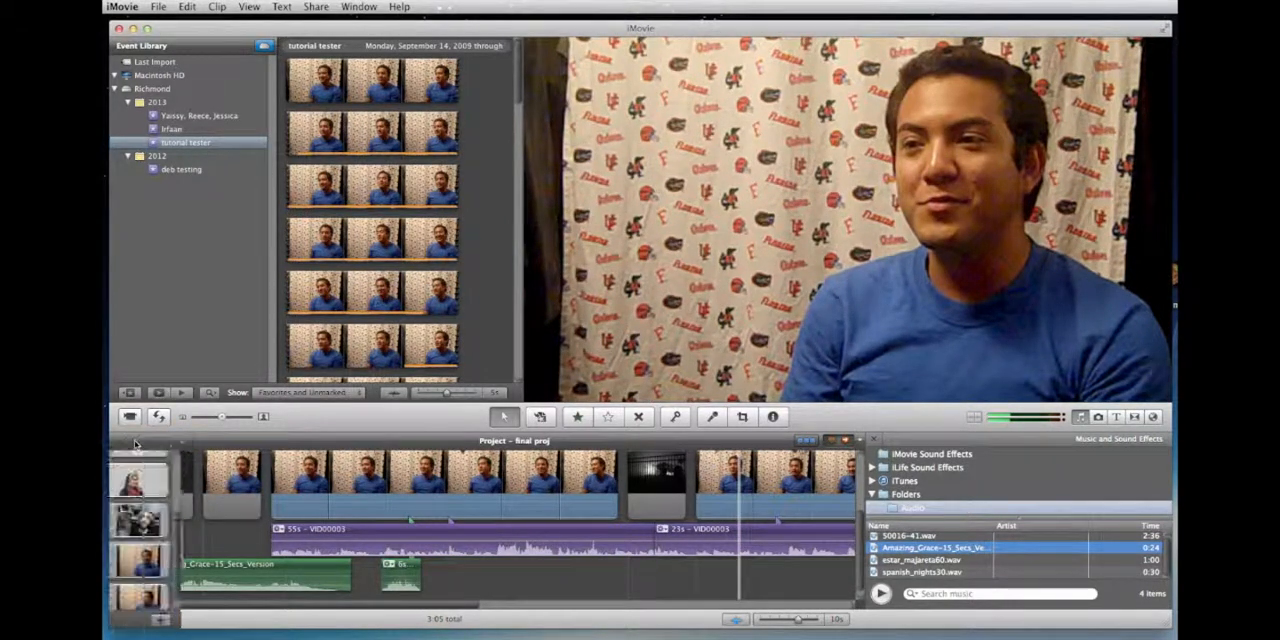
Step: Look through the projects in the Project Library and reopen "final proj"
scroll(252, 554, down, 1)
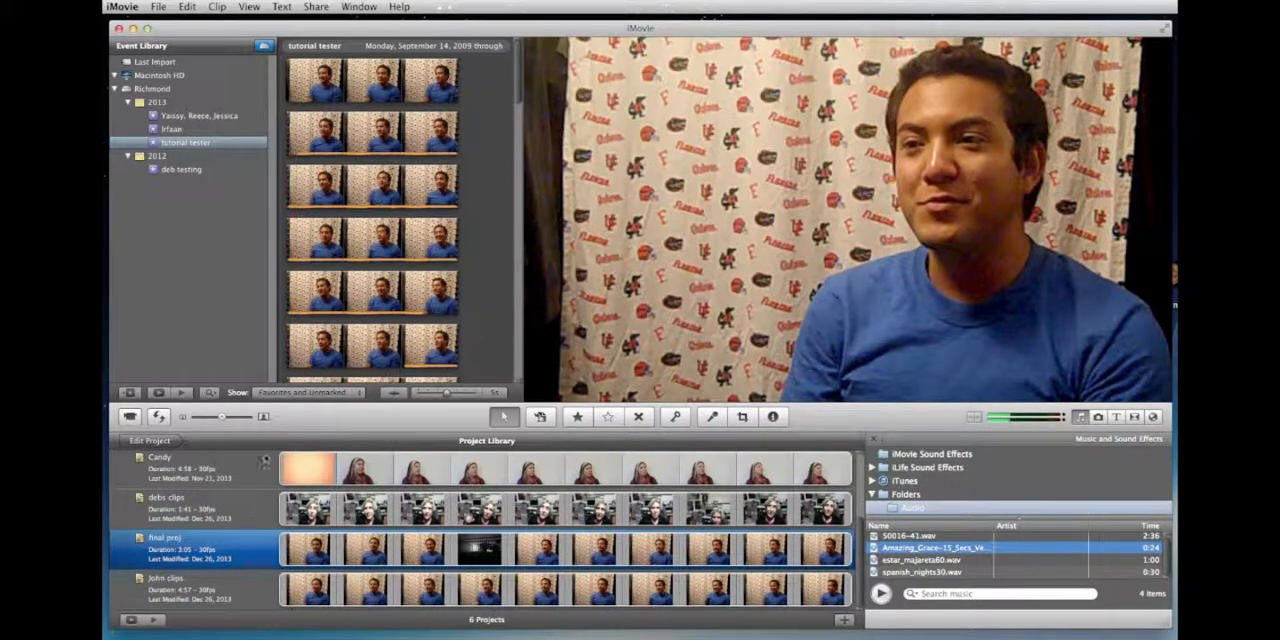
scroll(434, 552, up, 5)
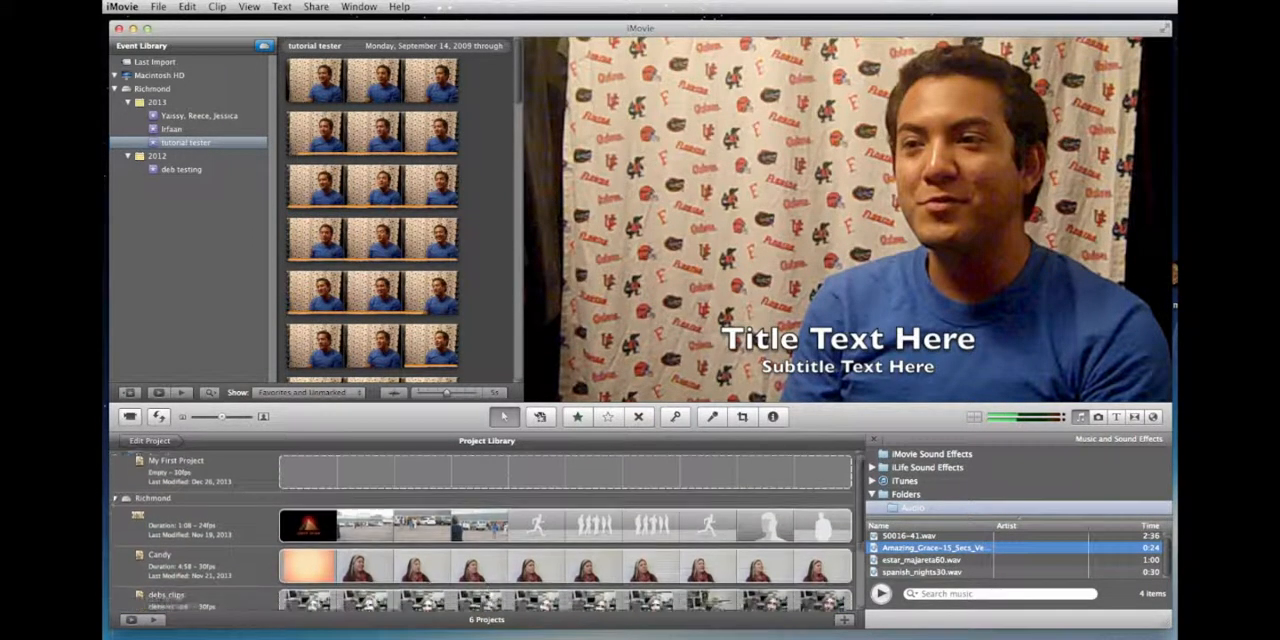
scroll(484, 592, down, 5)
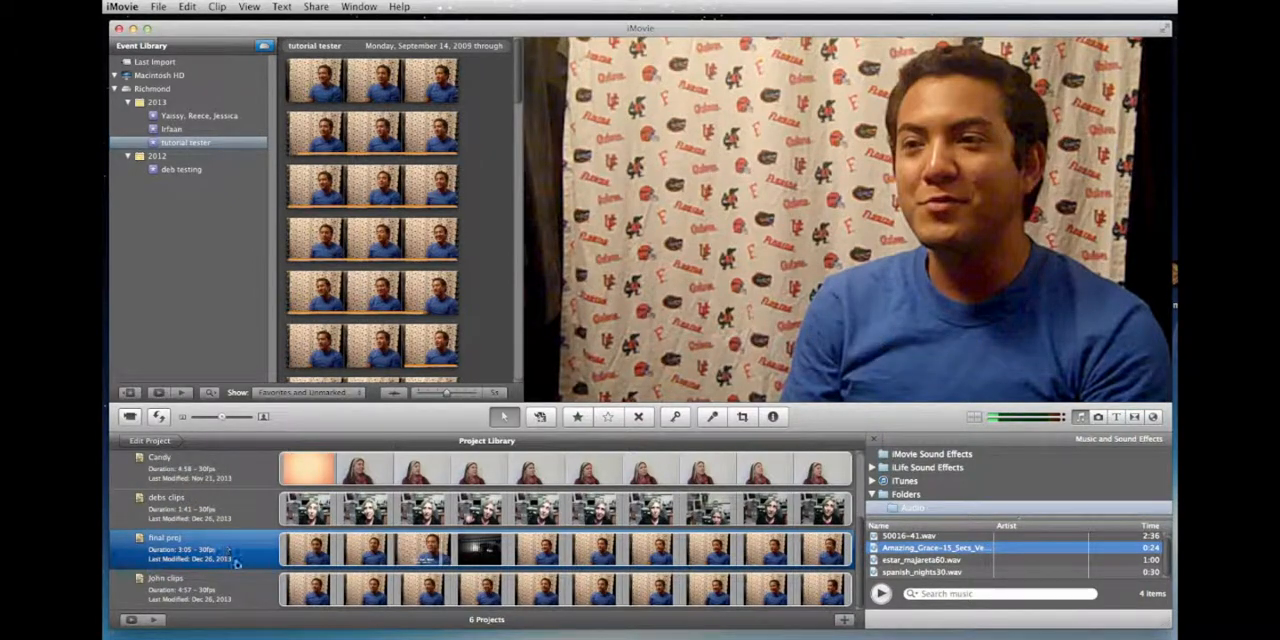
double_click(436, 558)
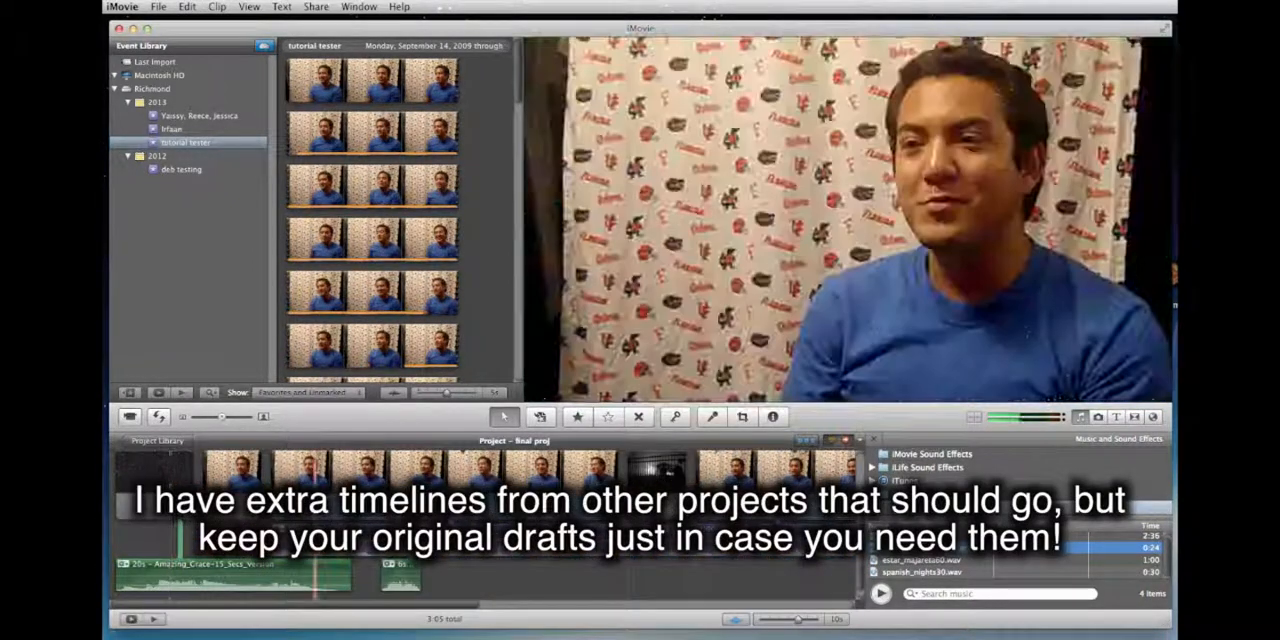
Step: Add the Amazing Grace audio in the later part of the timeline and shorten it to a brief piece spanning the cut before the long interview clip
scroll(444, 560, right, 8)
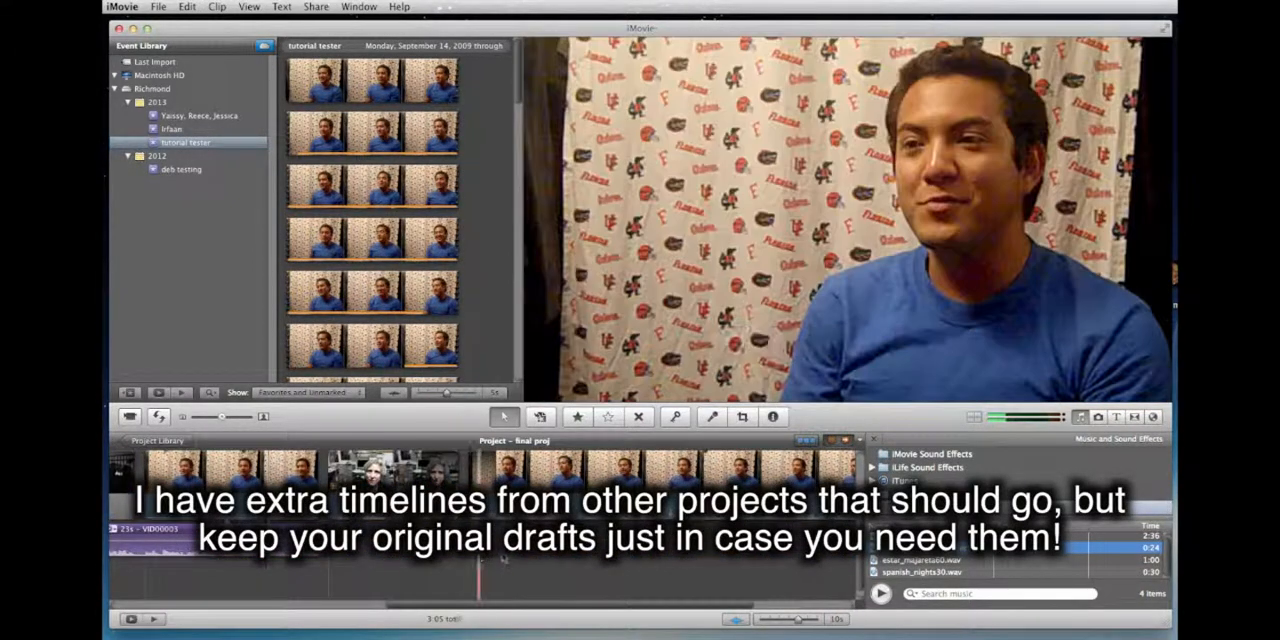
drag(536, 604, 673, 604)
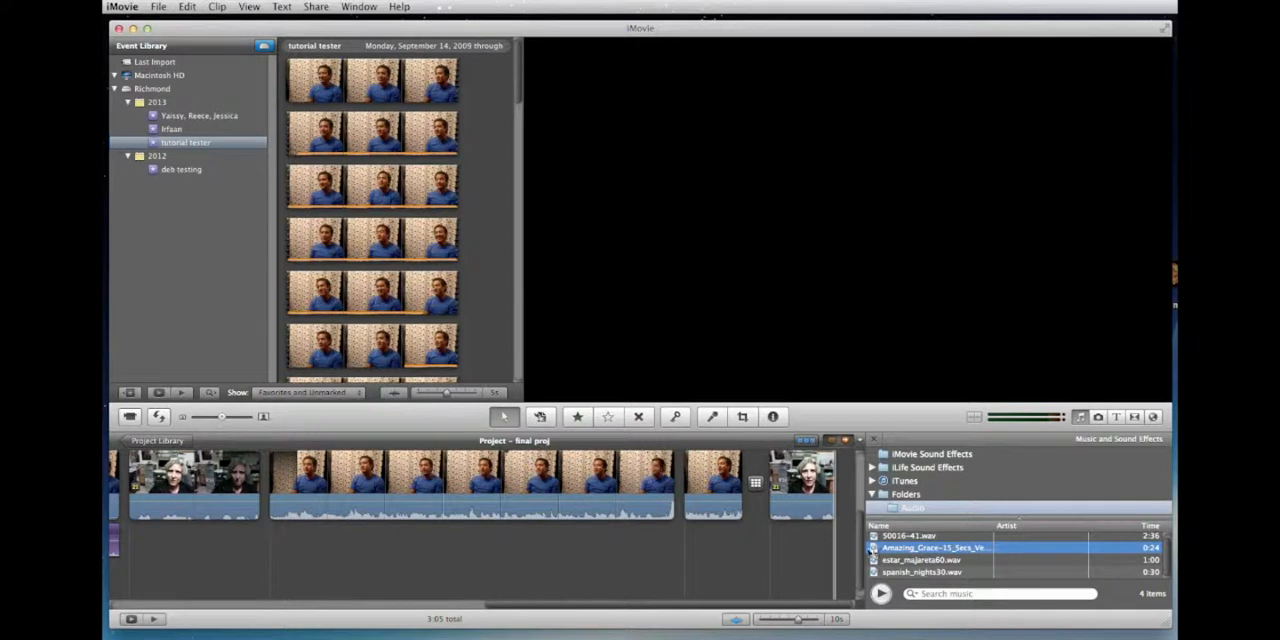
drag(873, 550, 308, 488)
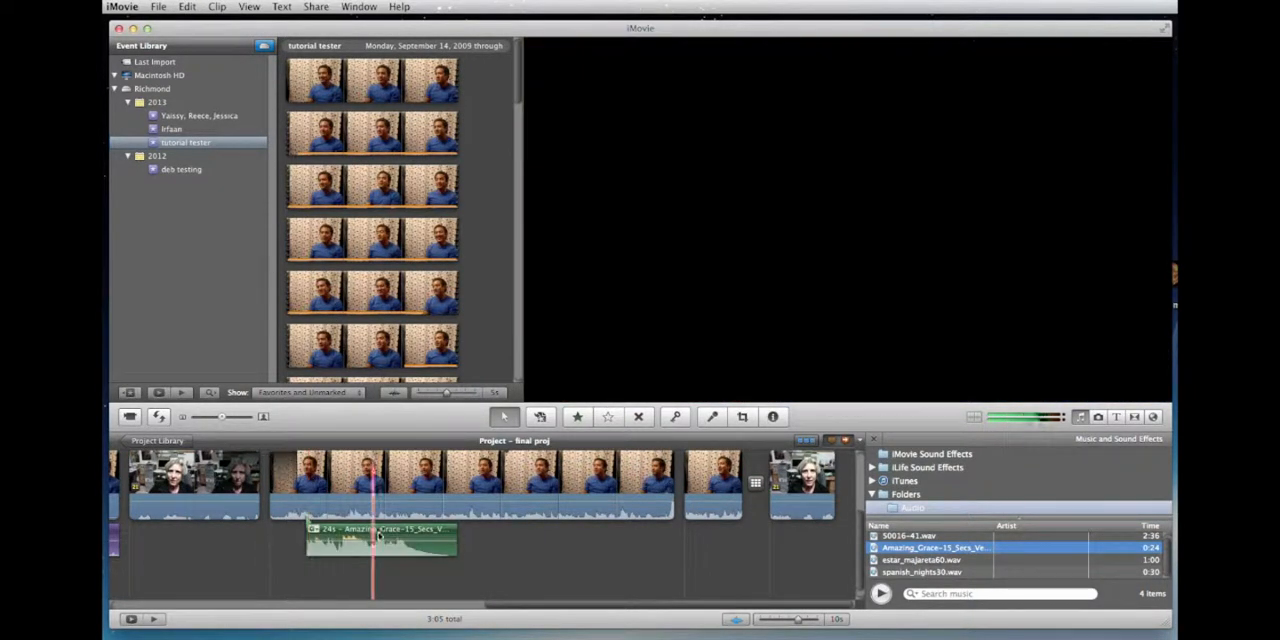
drag(378, 536, 312, 547)
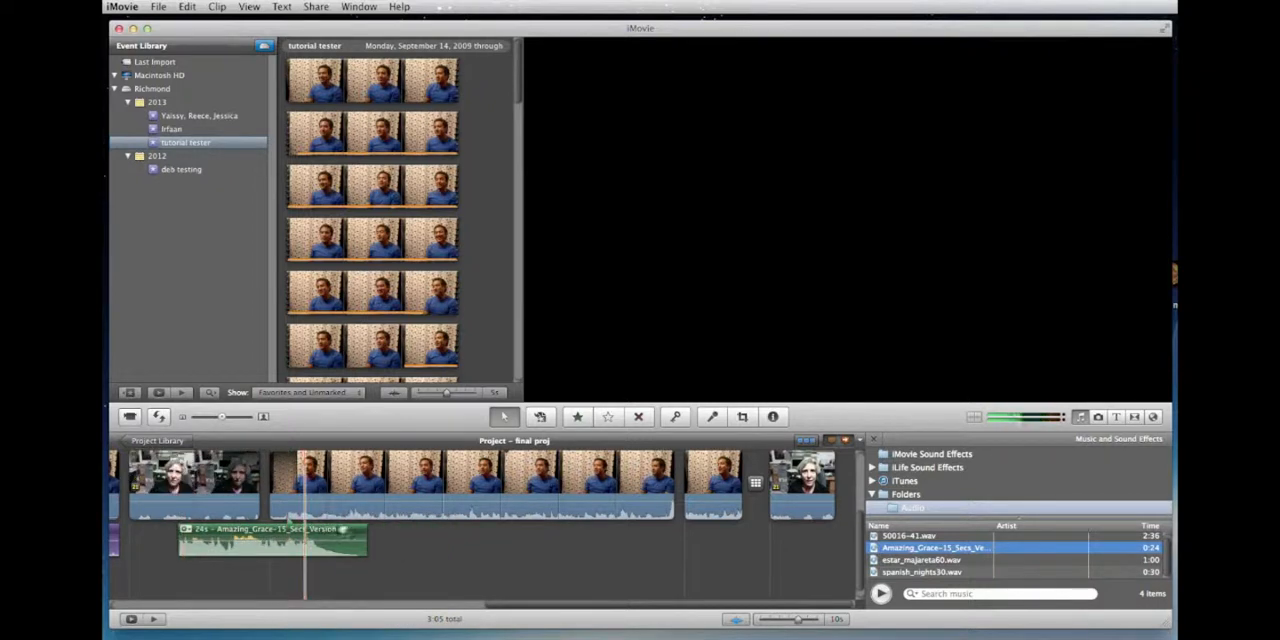
drag(349, 531, 263, 533)
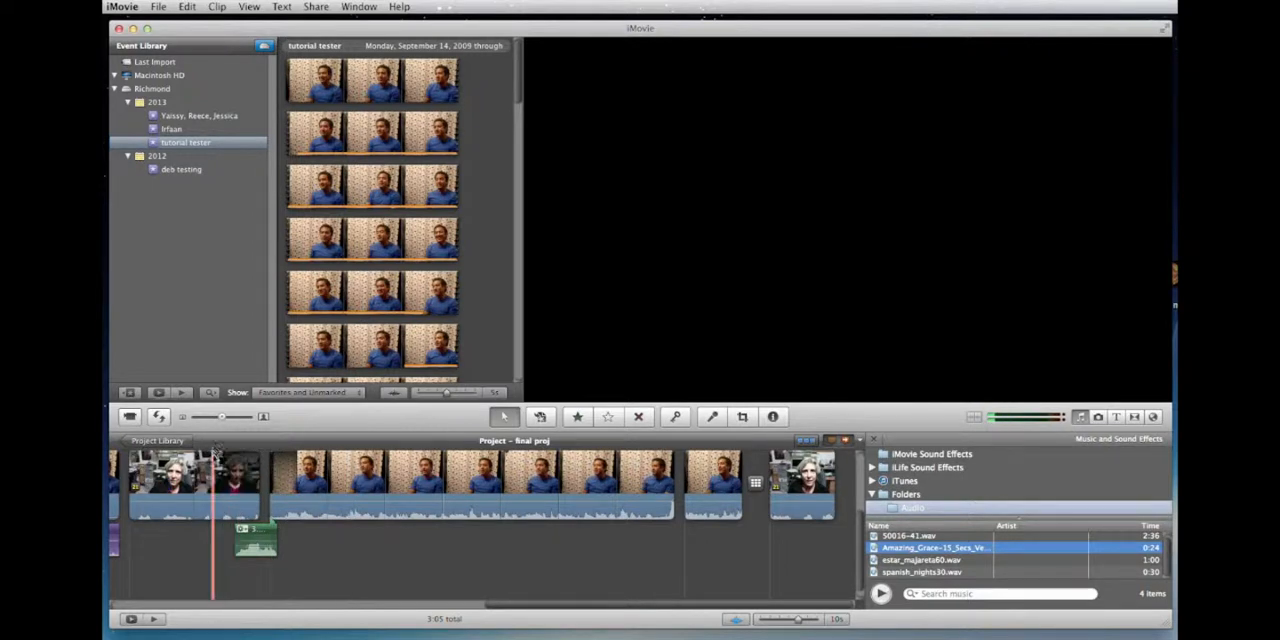
Step: Play the project from just before the road cutaway to review the newly placed music
click(213, 460)
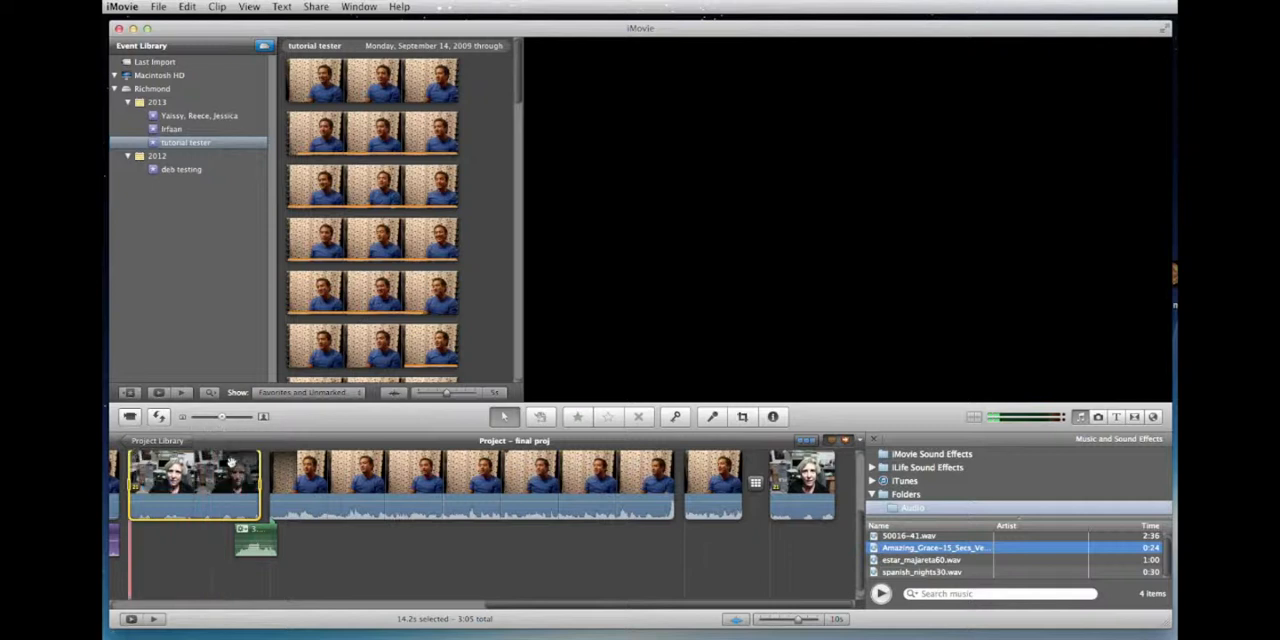
scroll(225, 468, up, 3)
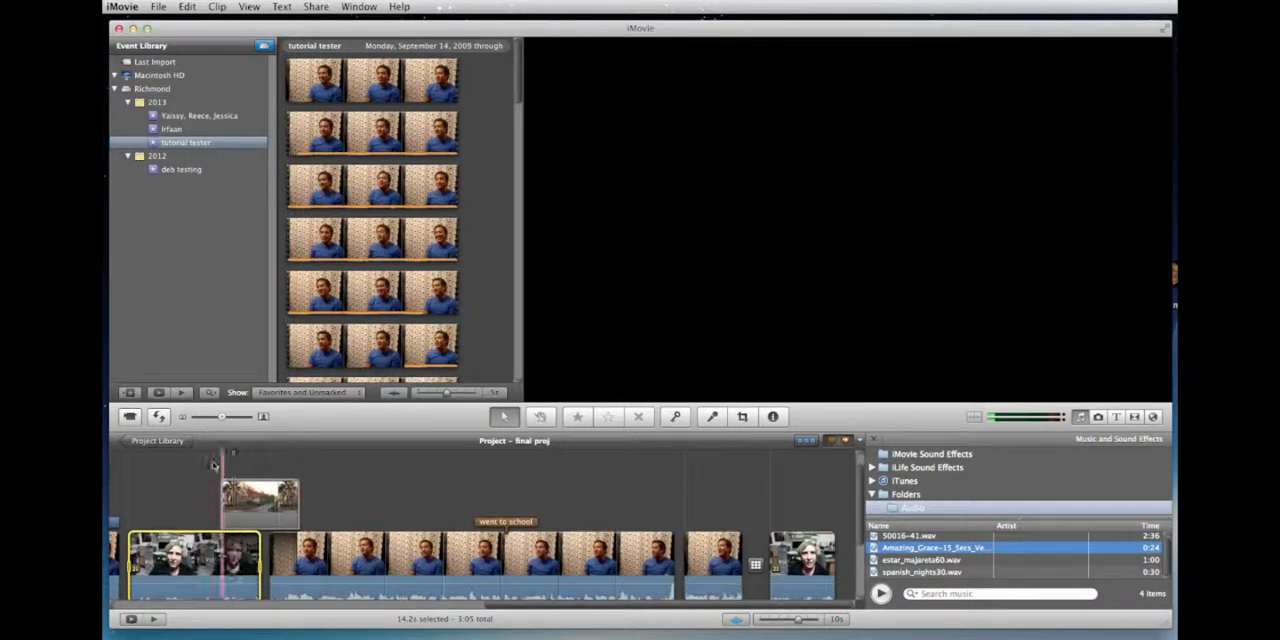
click(216, 444)
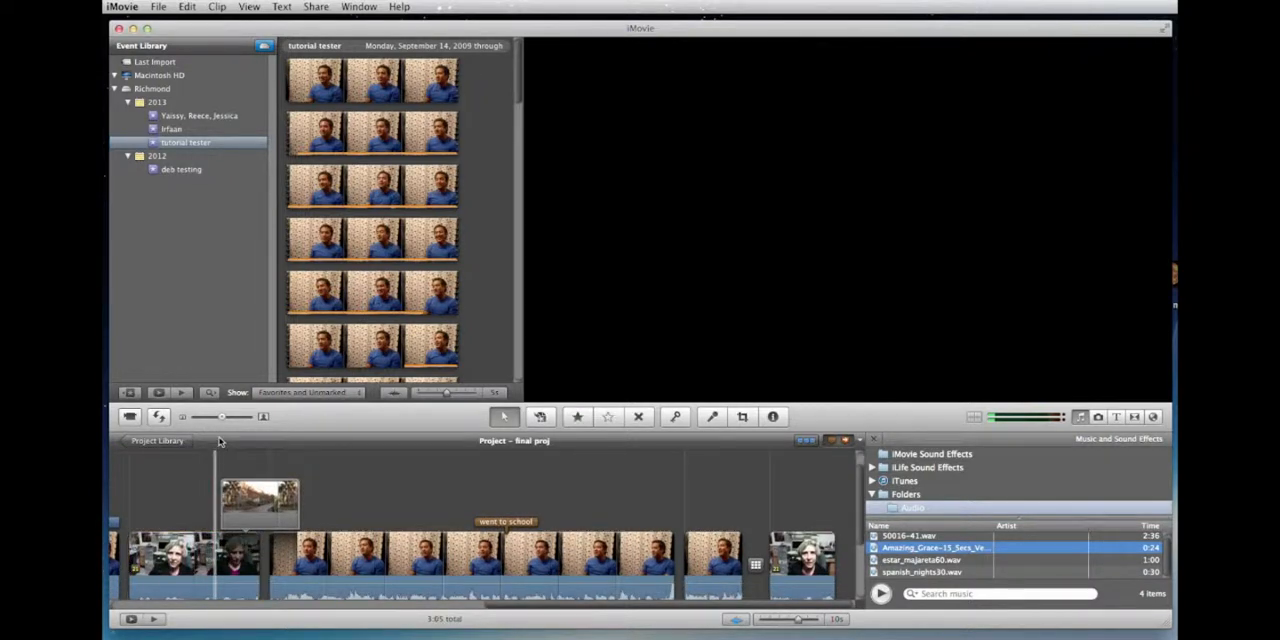
key(space)
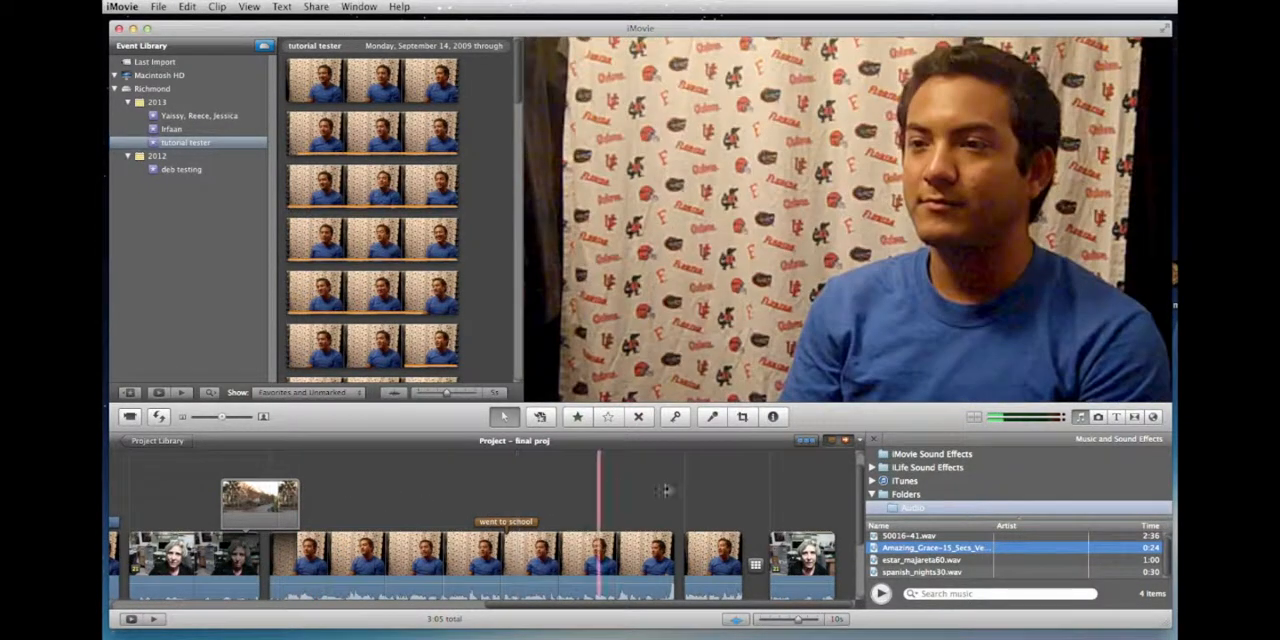
Step: Turn the timeline's audio waveforms off and back on
scroll(548, 518, down, 2)
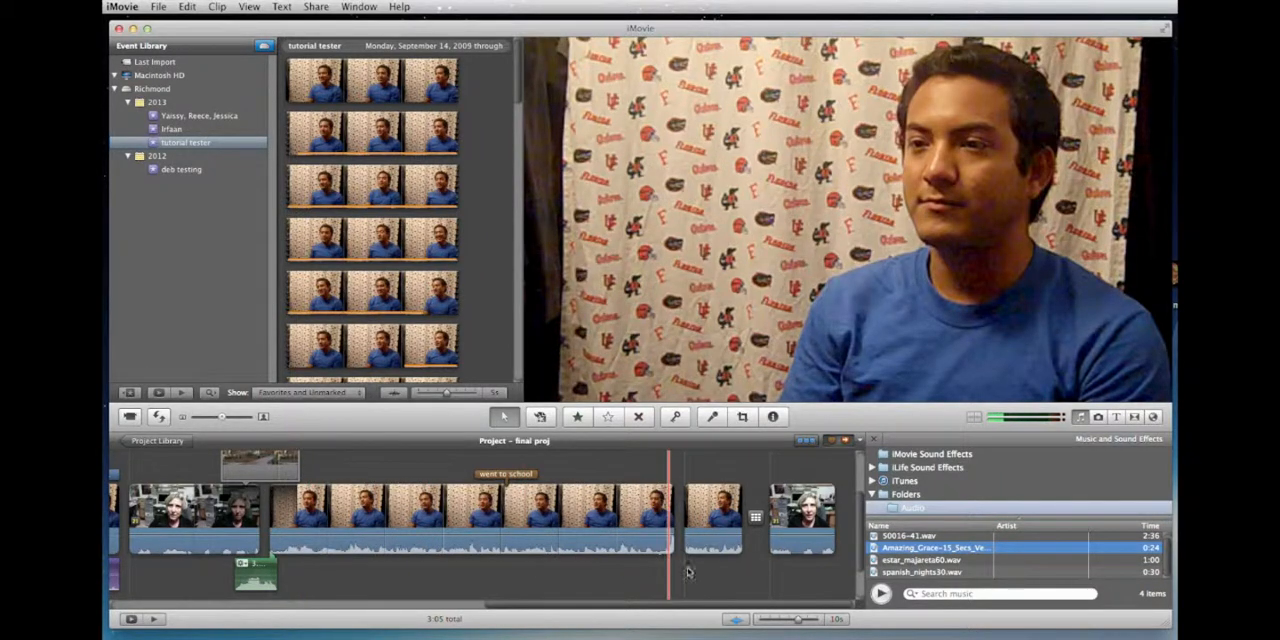
click(736, 620)
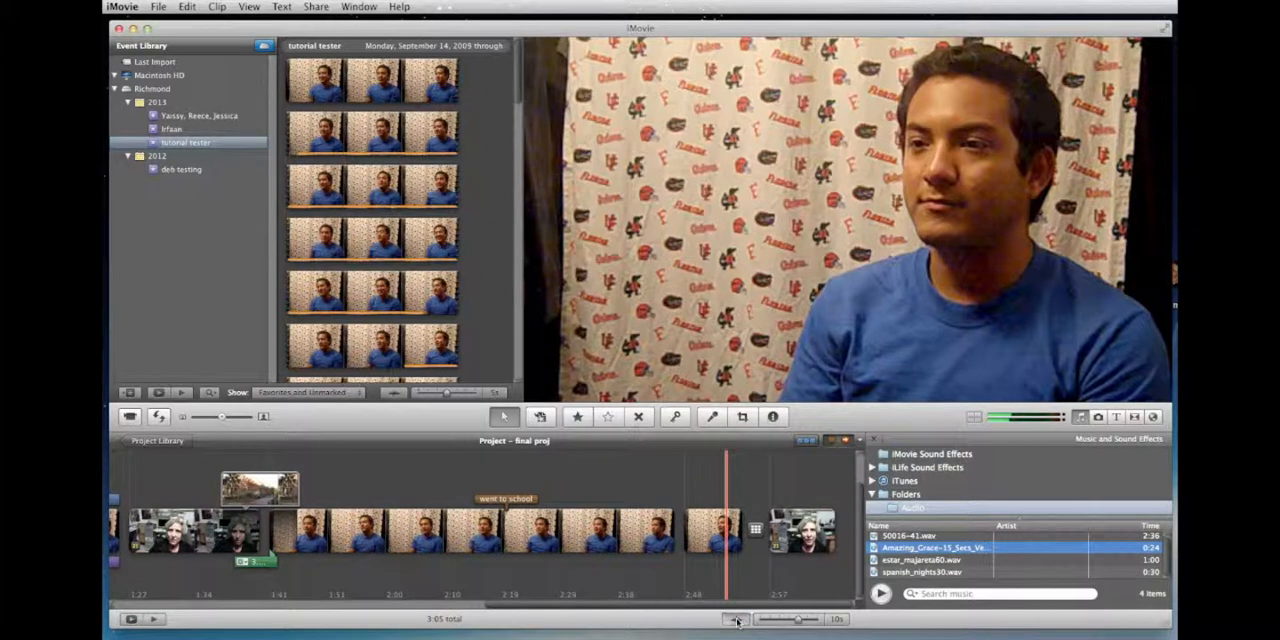
click(736, 620)
Step: Adjust the long interview clip's volume to 146% and raise a selected range in its middle to 186%
scroll(559, 567, down, 2)
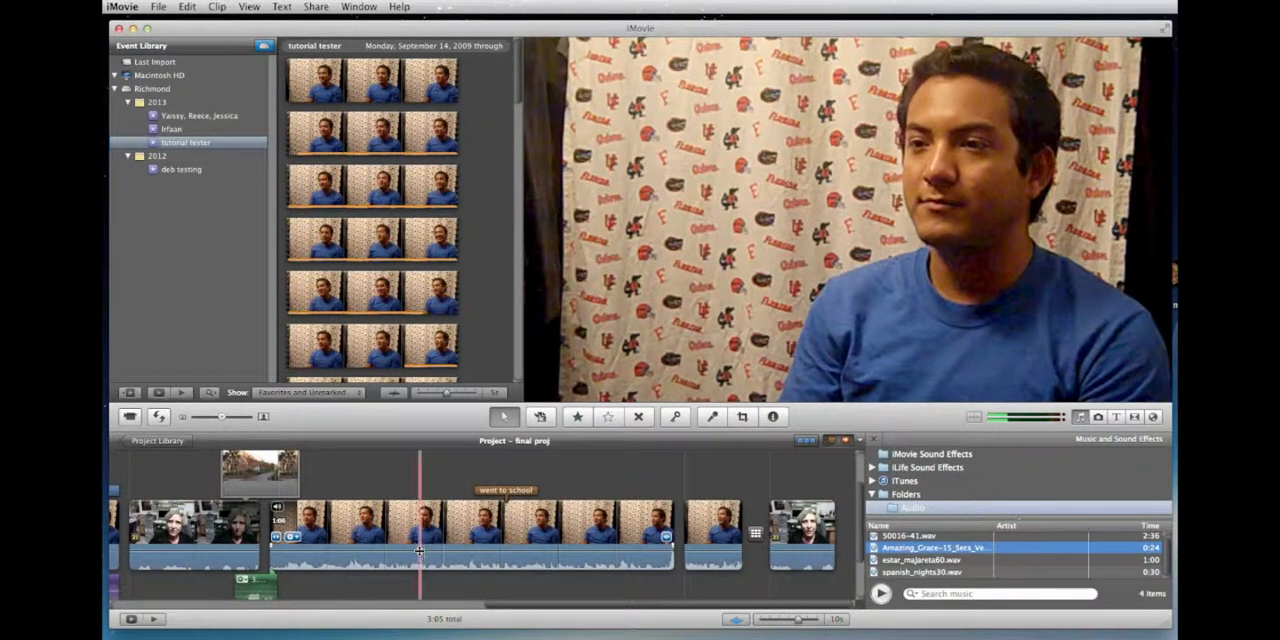
drag(420, 549, 420, 546)
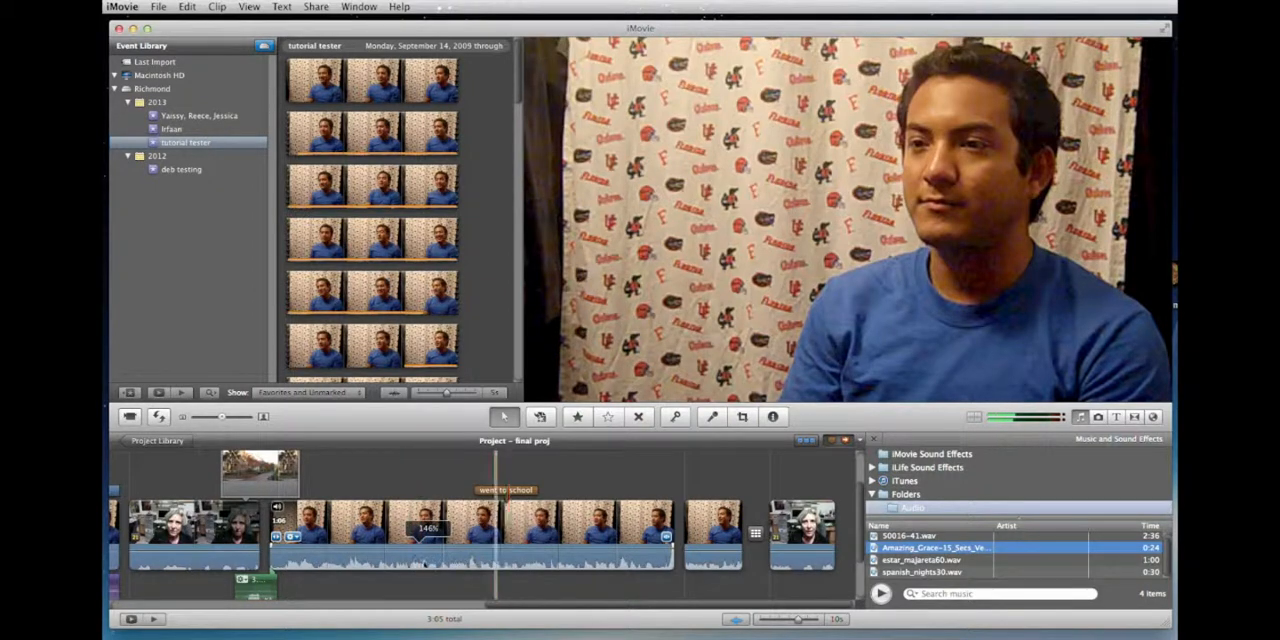
drag(405, 563, 452, 553)
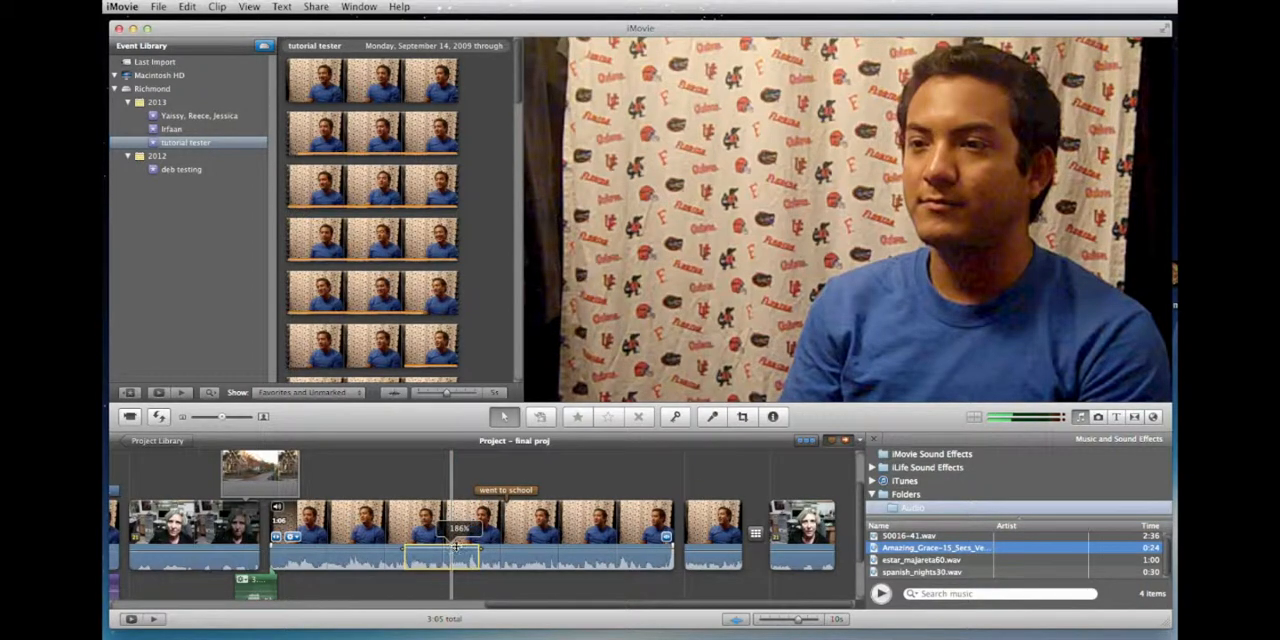
Step: Play the interview clip from shortly before the adjusted audio range to check its level
click(377, 460)
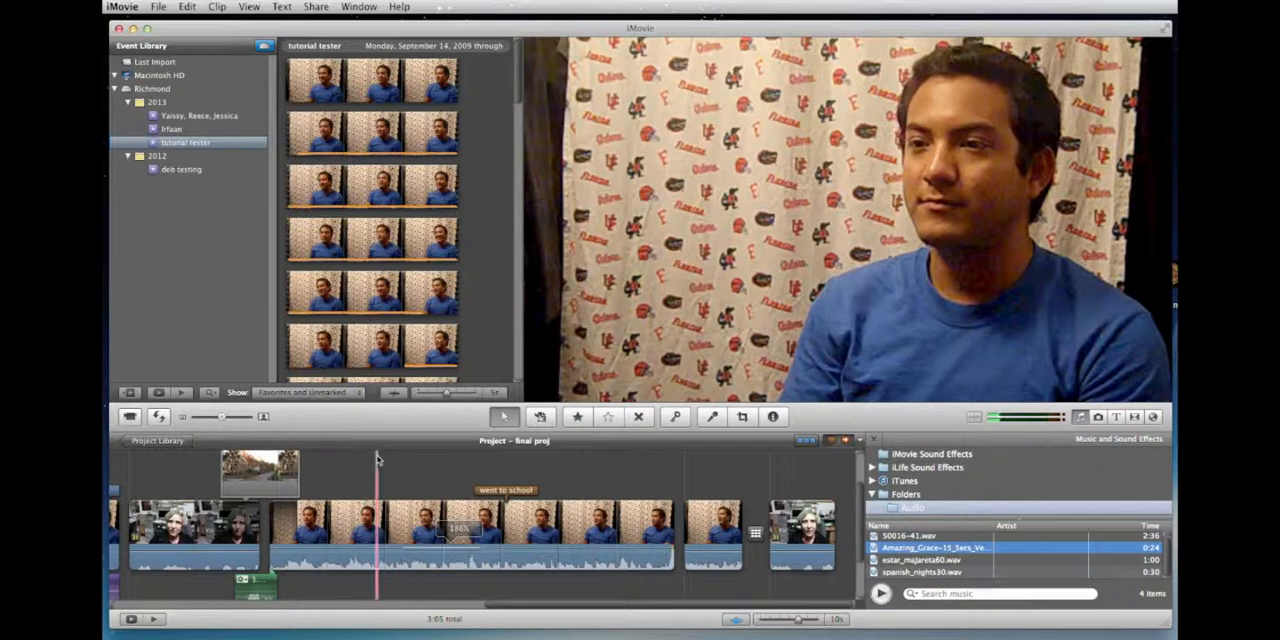
key(space)
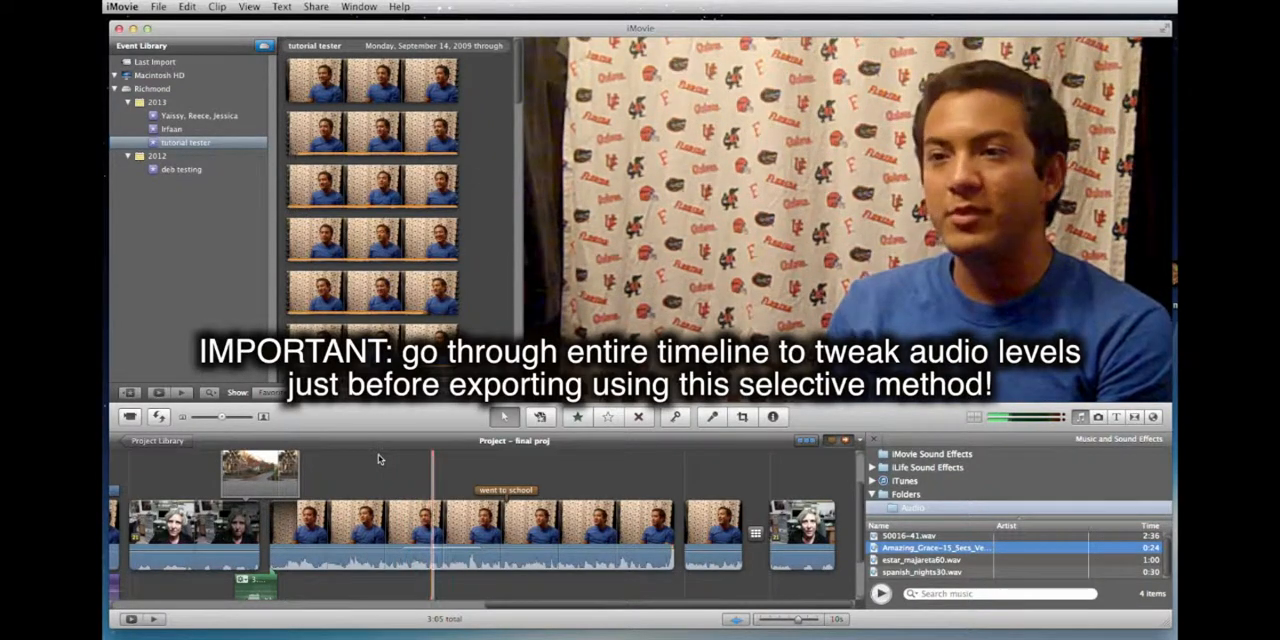
key(space)
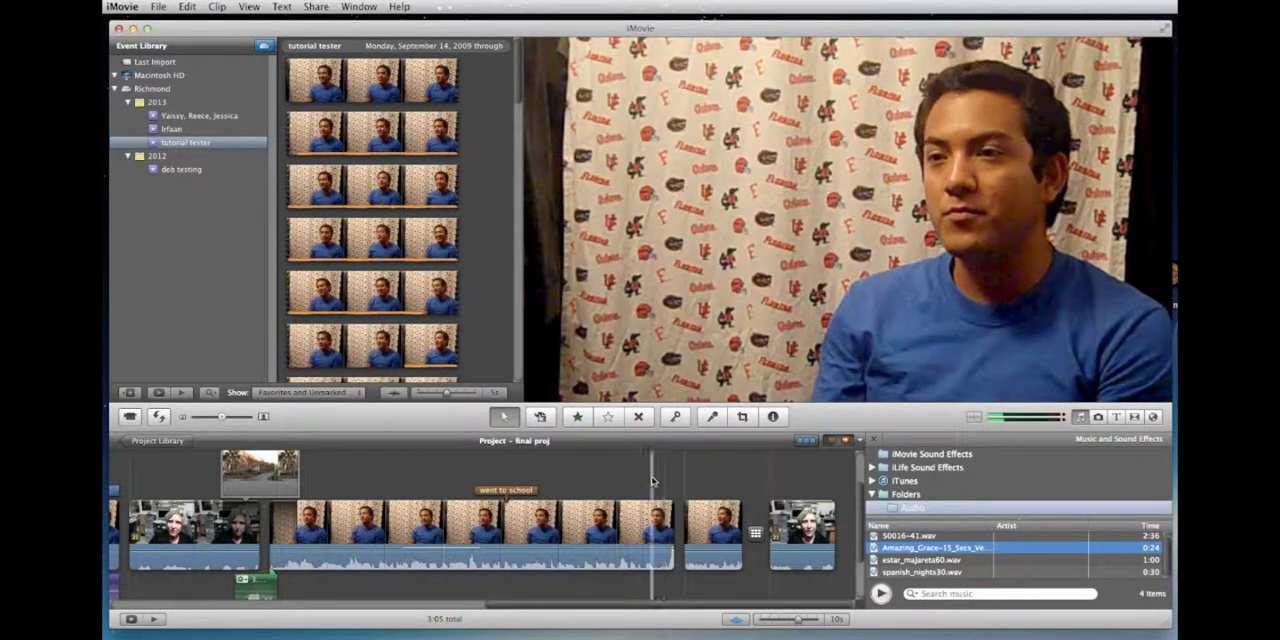
Step: Review the titles, clips and audio tracks in the earlier part of the timeline and play the section around the still image
scroll(606, 504, left, 3)
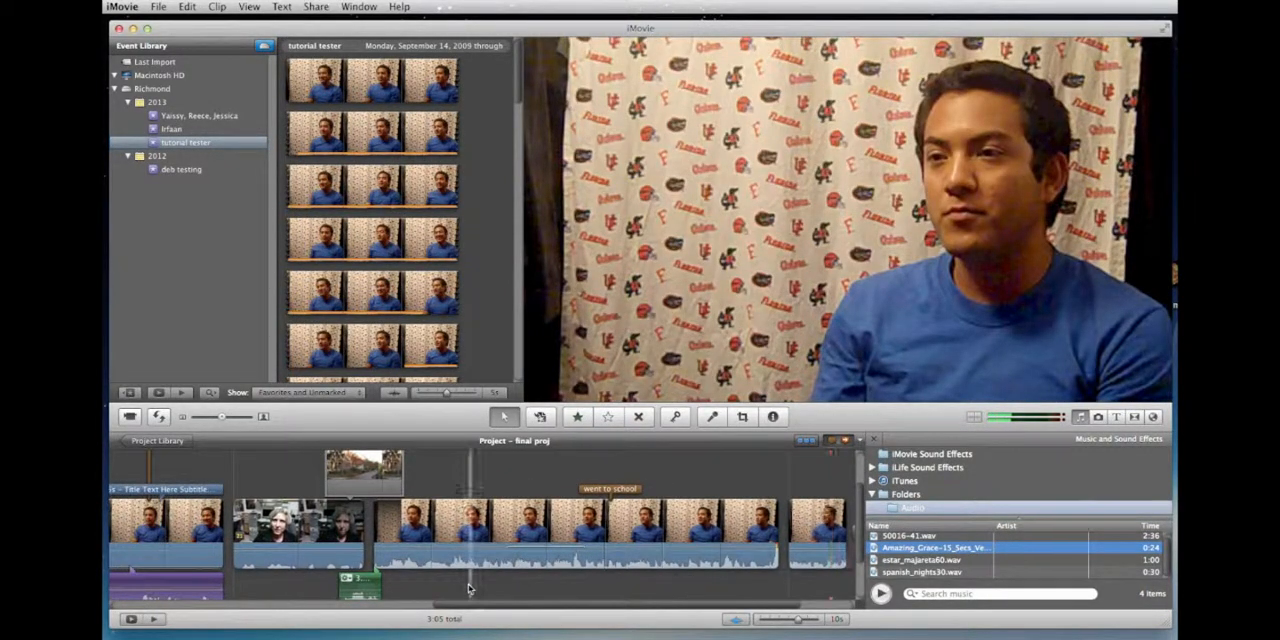
scroll(467, 578, left, 12)
scroll(462, 573, down, 3)
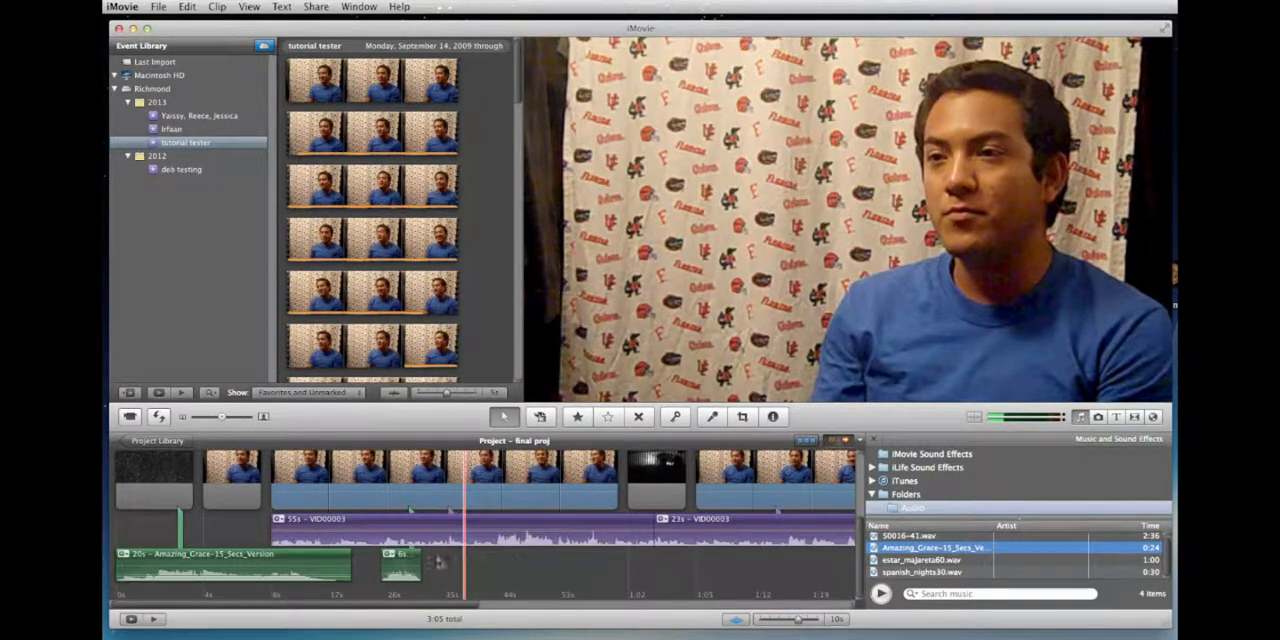
scroll(462, 564, up, 1)
scroll(502, 545, down, 1)
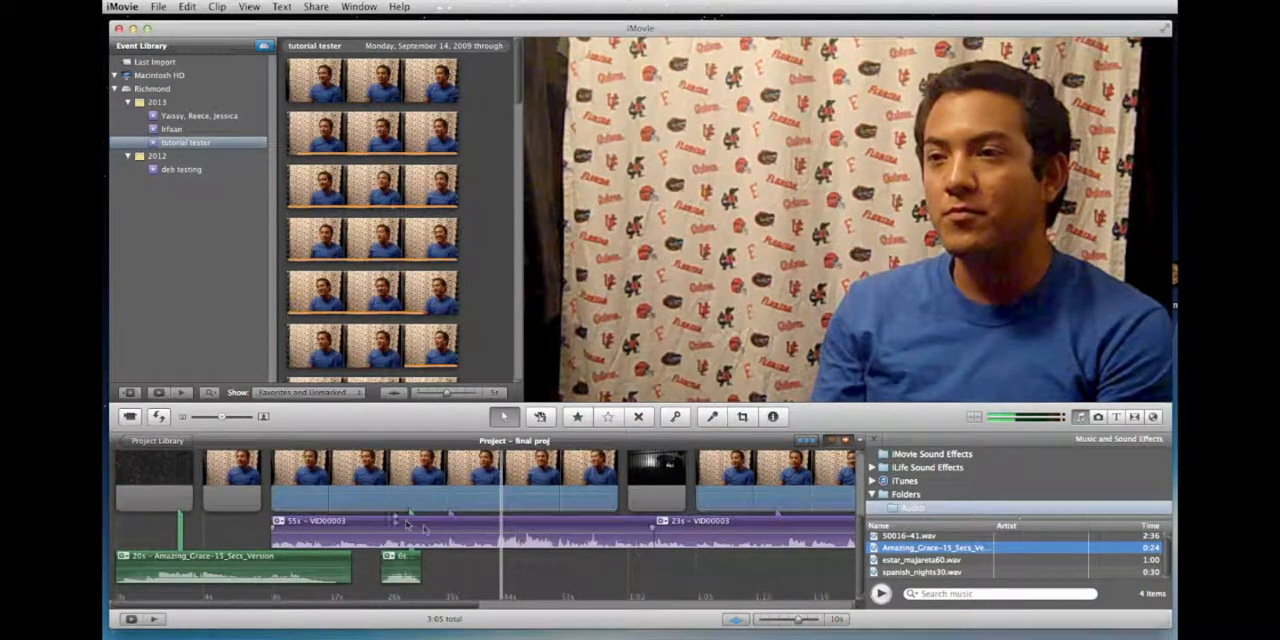
scroll(400, 530, up, 3)
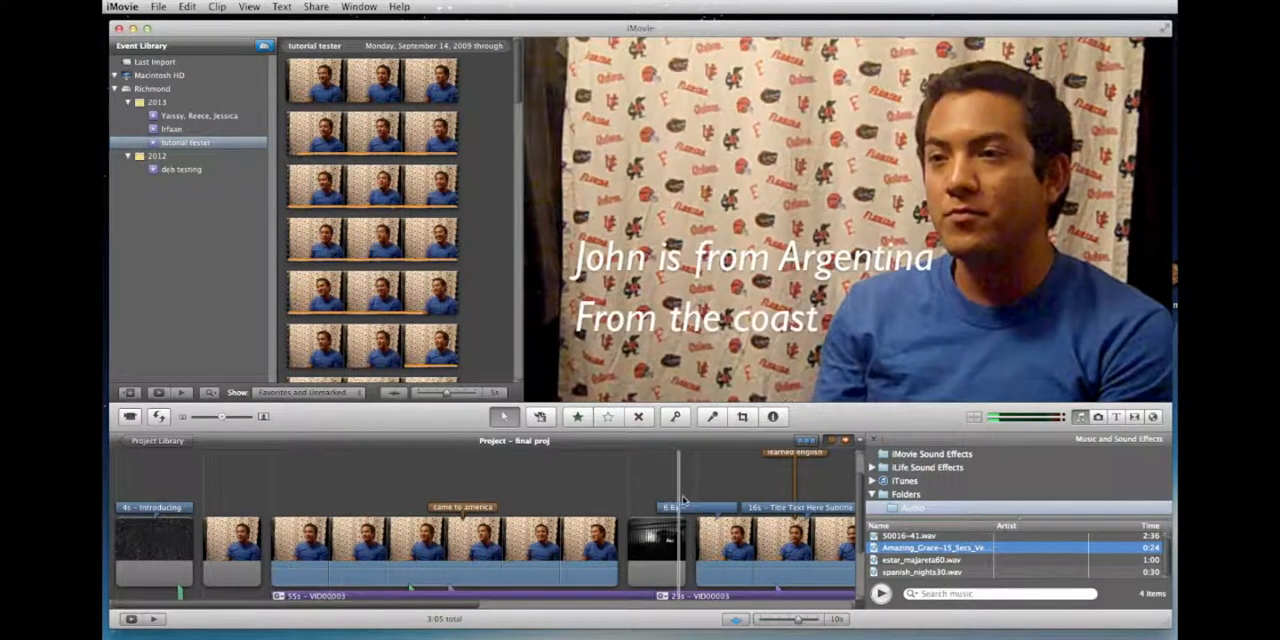
scroll(672, 500, right, 1)
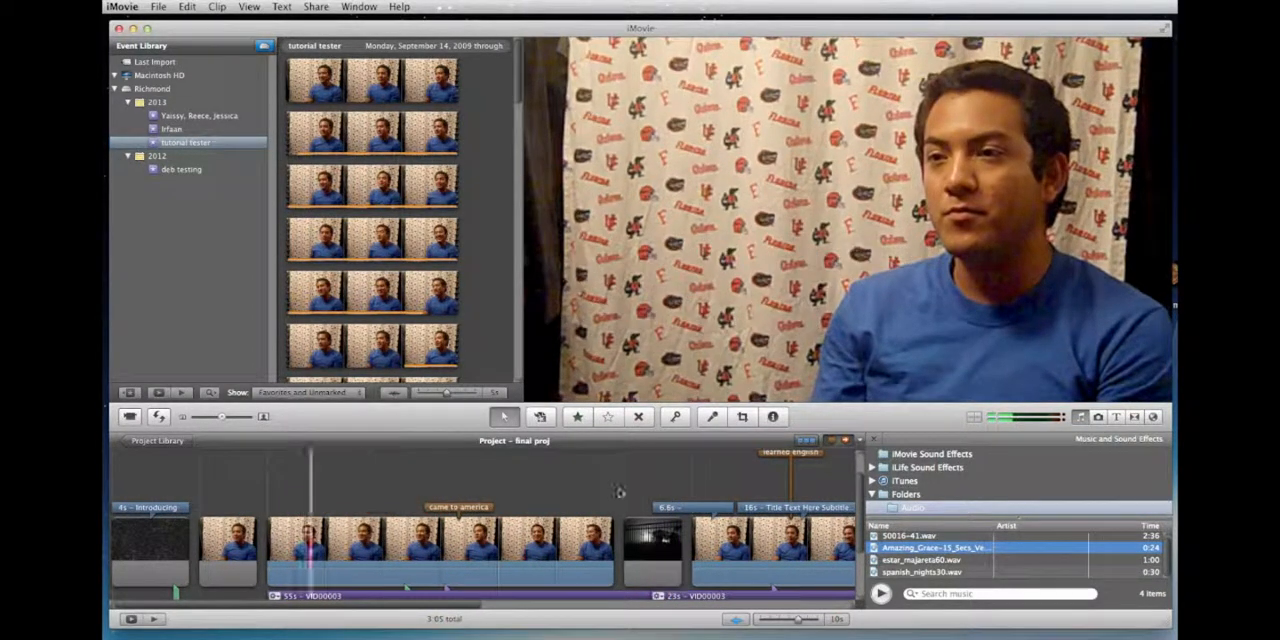
scroll(605, 485, right, 3)
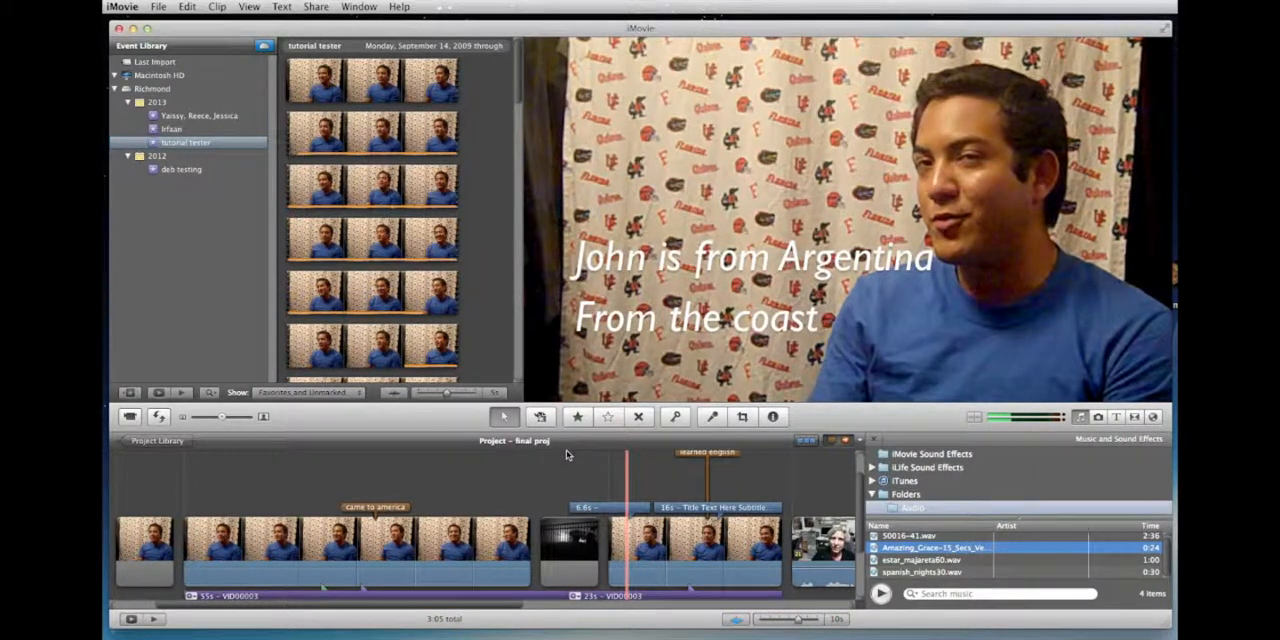
key(space)
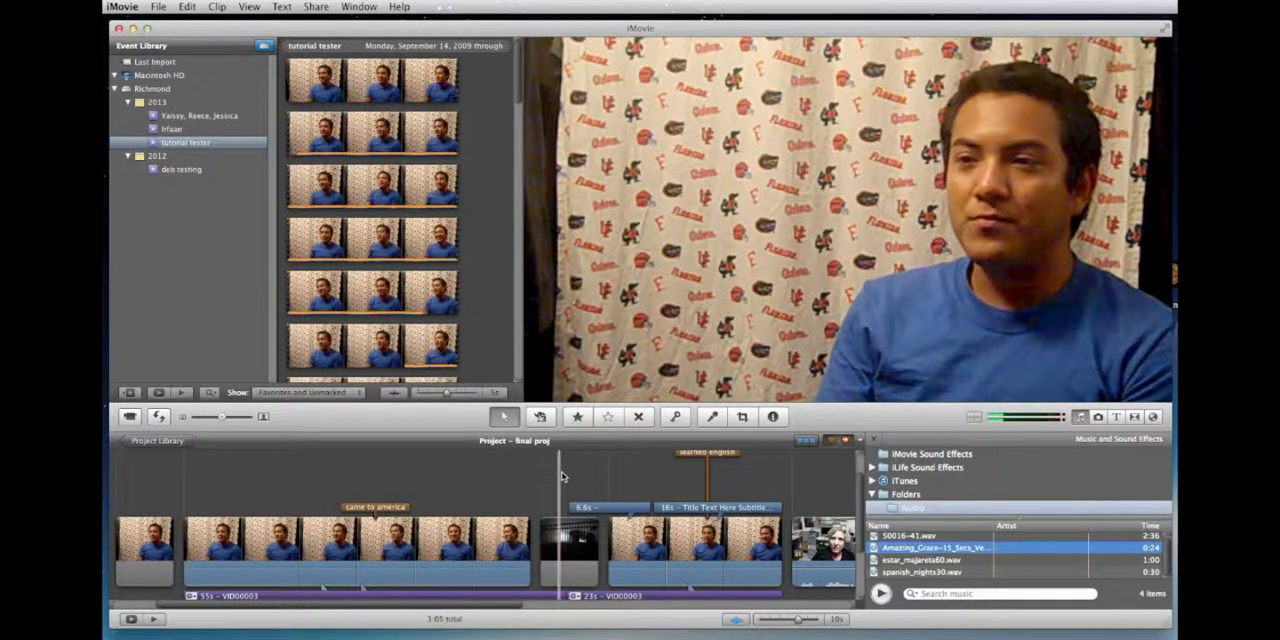
Step: Shift the Ken Burns End frame slightly upward on the dark still image between the interview clips and apply it
click(565, 538)
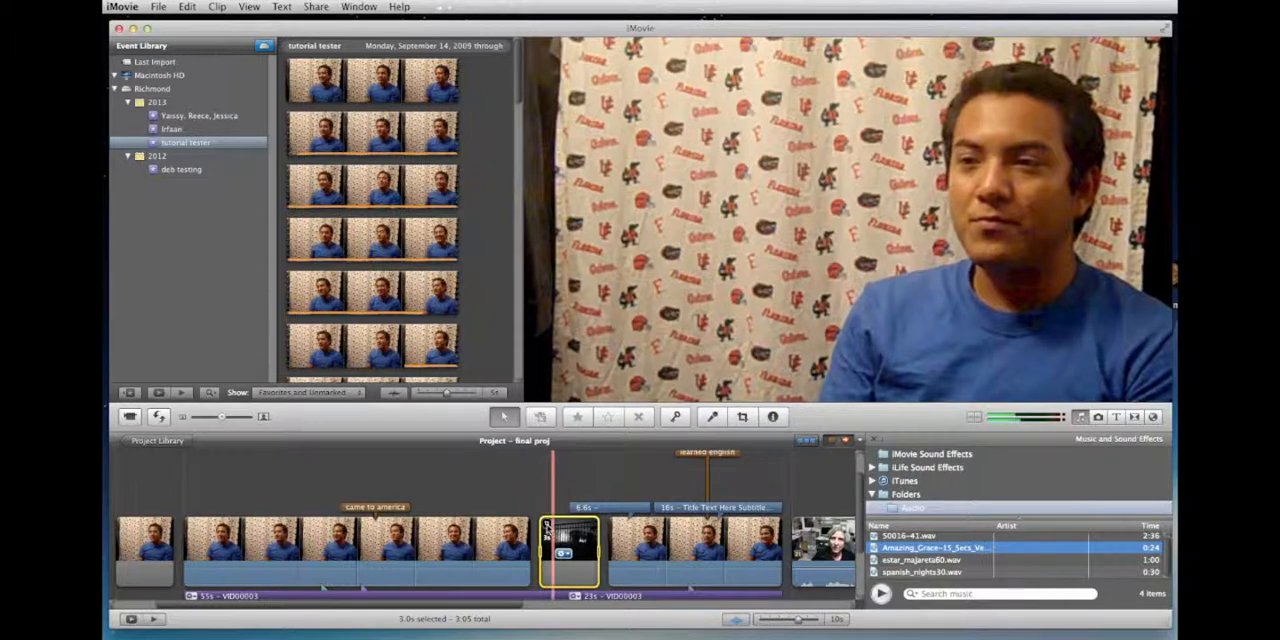
key(c)
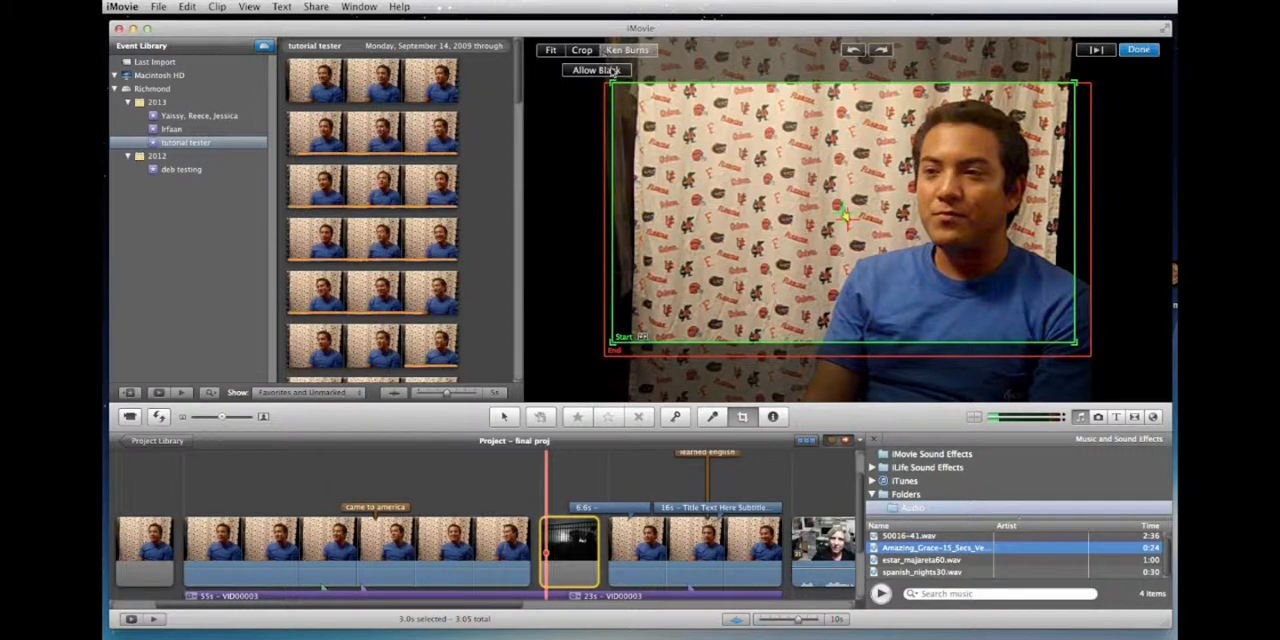
click(820, 214)
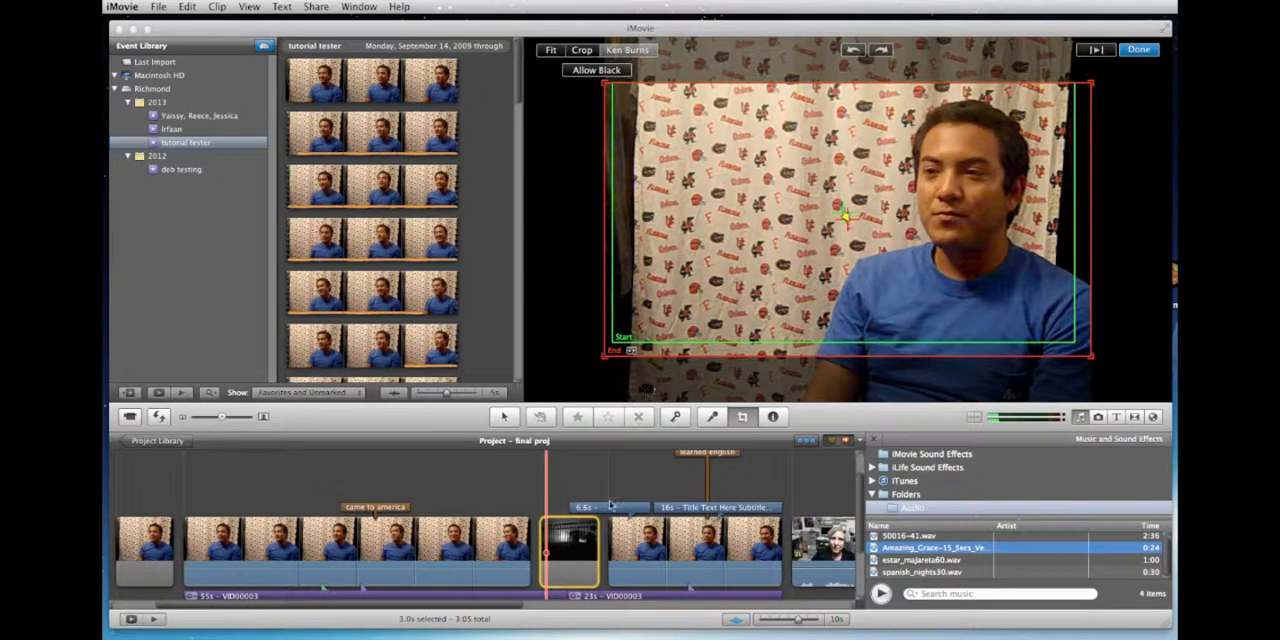
drag(764, 220, 809, 222)
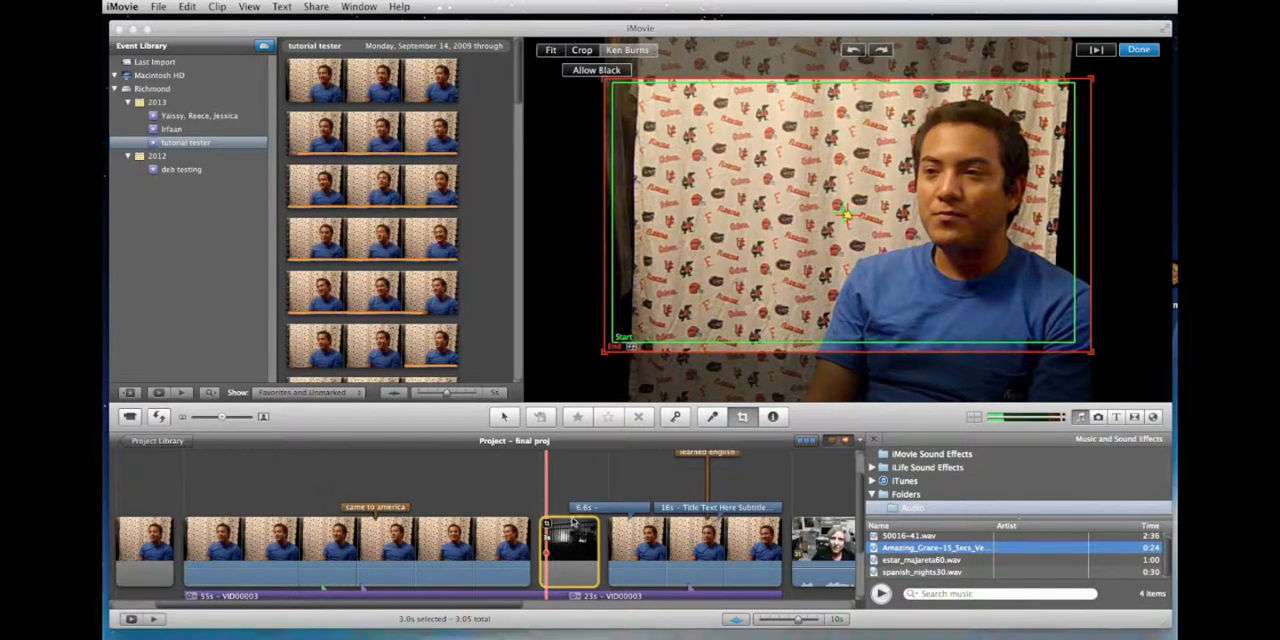
scroll(568, 464, down, 2)
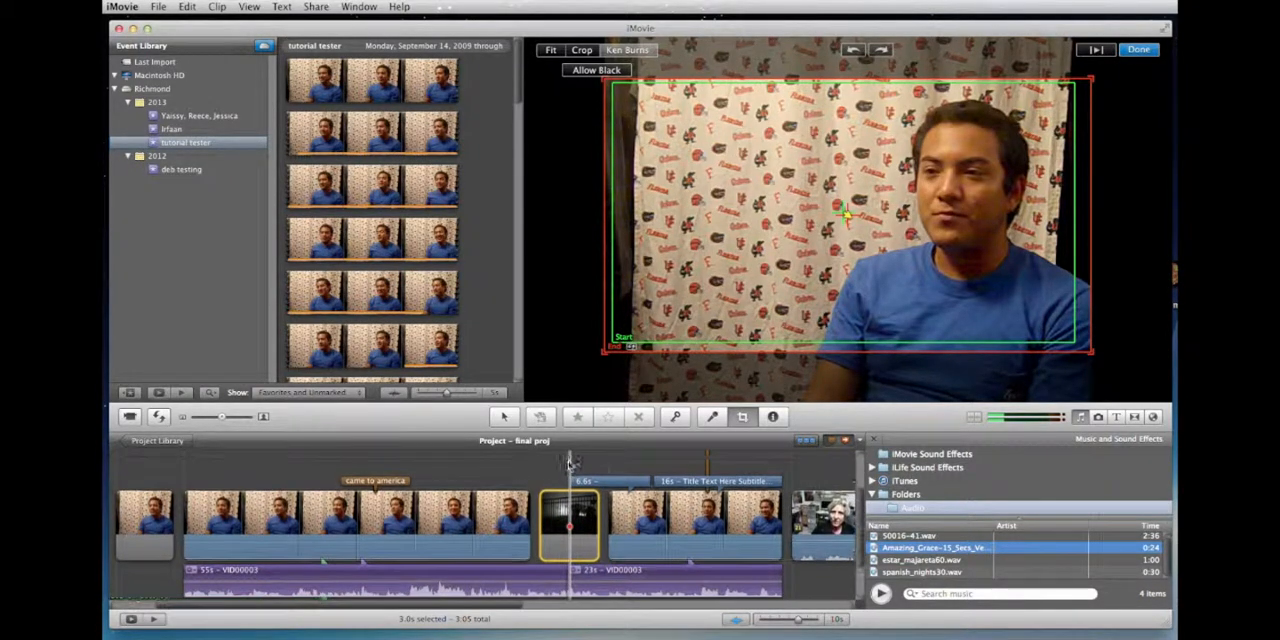
click(1131, 53)
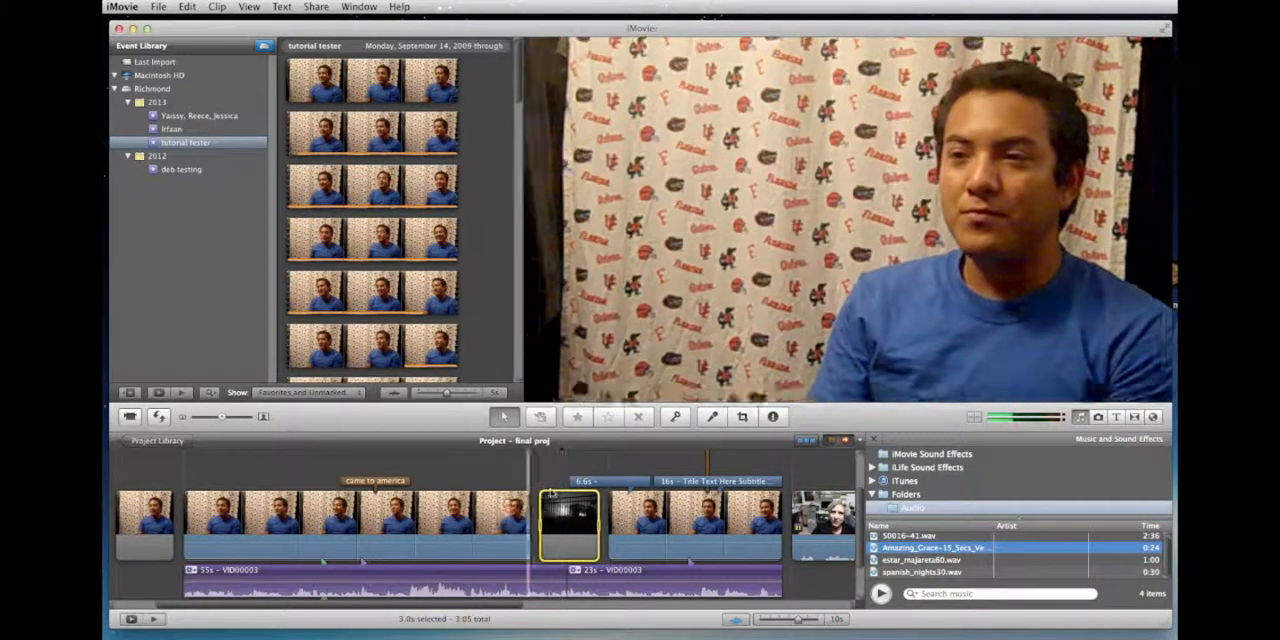
Step: Check the duration and Ken Burns framing of the dark still image between the interview clips
key(i)
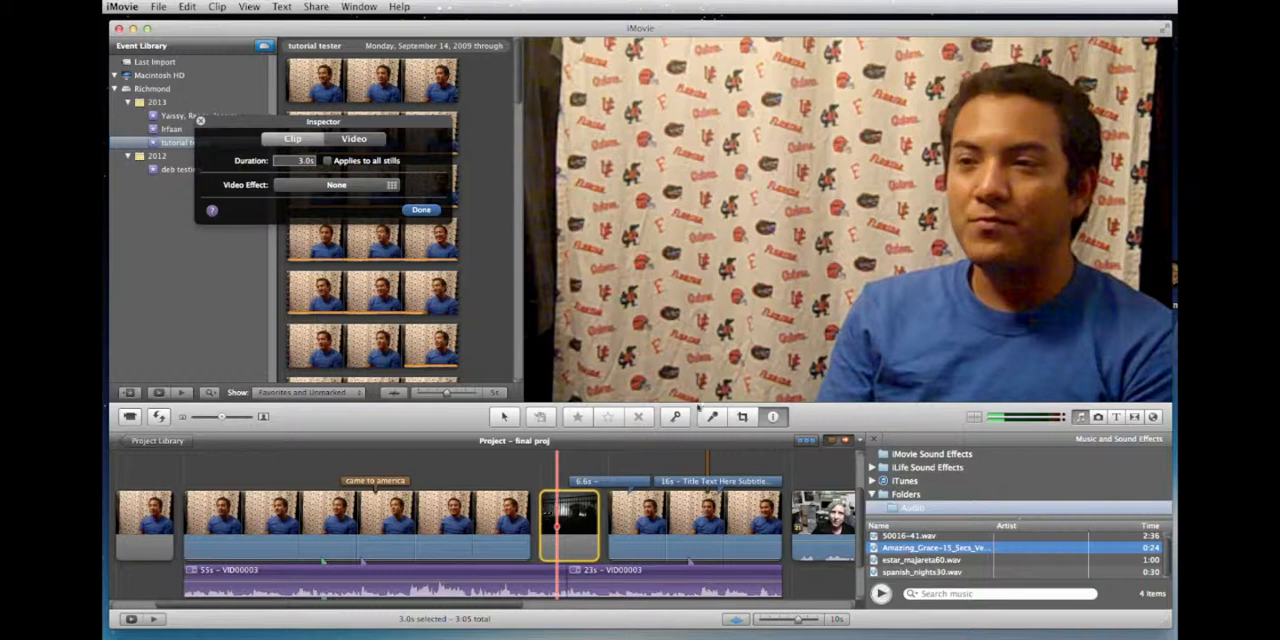
click(420, 210)
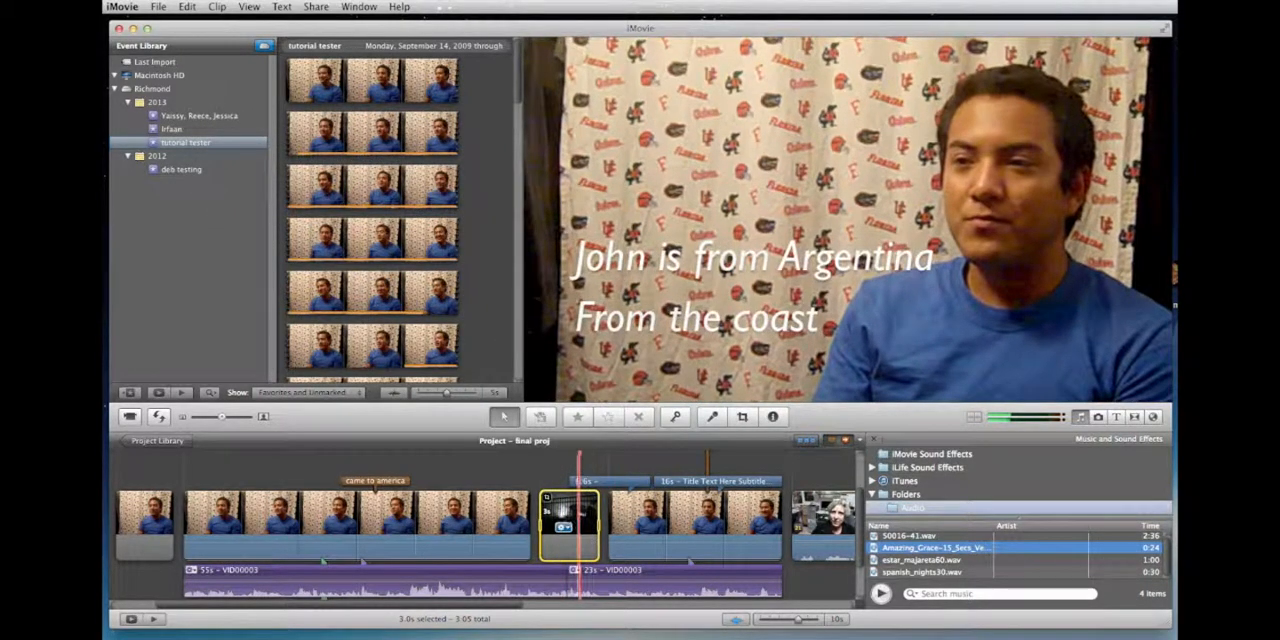
click(548, 498)
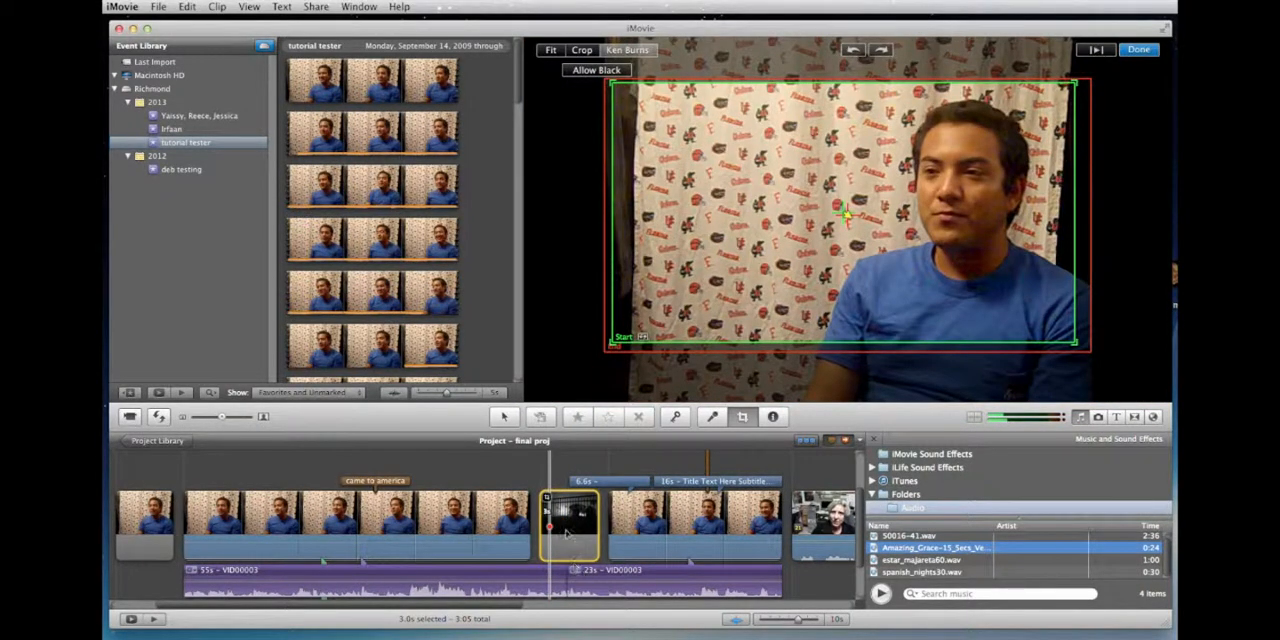
click(563, 458)
click(563, 508)
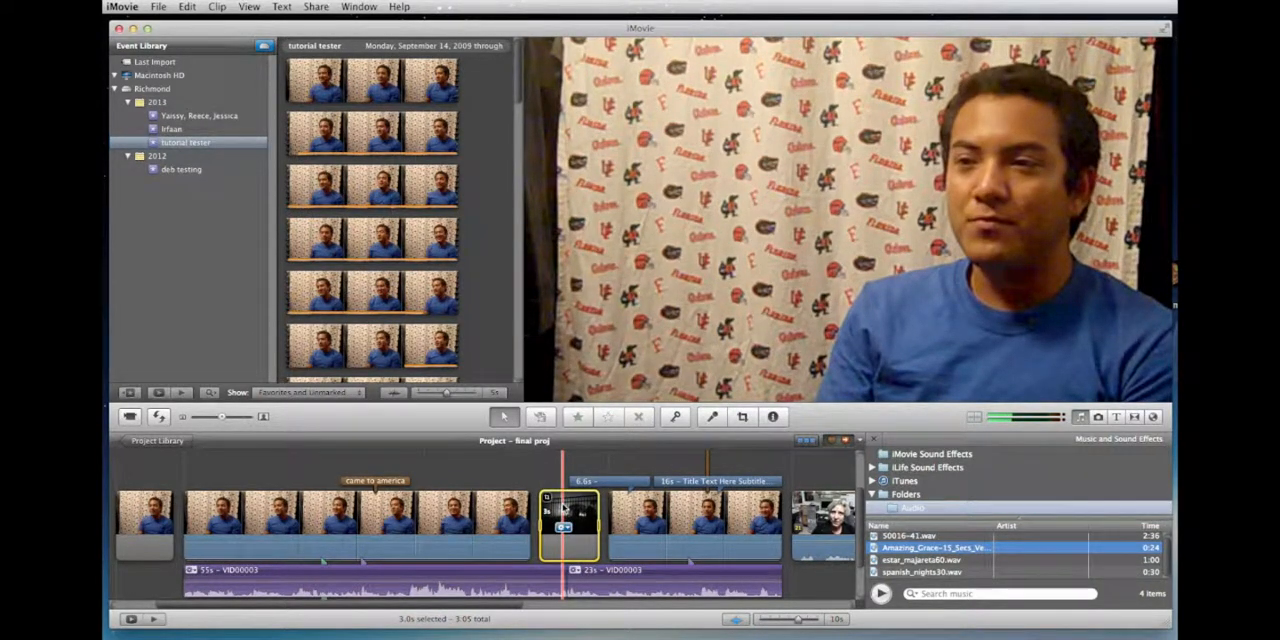
Step: Inspect the duration, cutaway fade and opacity settings of the building photo cutaway above the timeline
scroll(563, 508, right, 5)
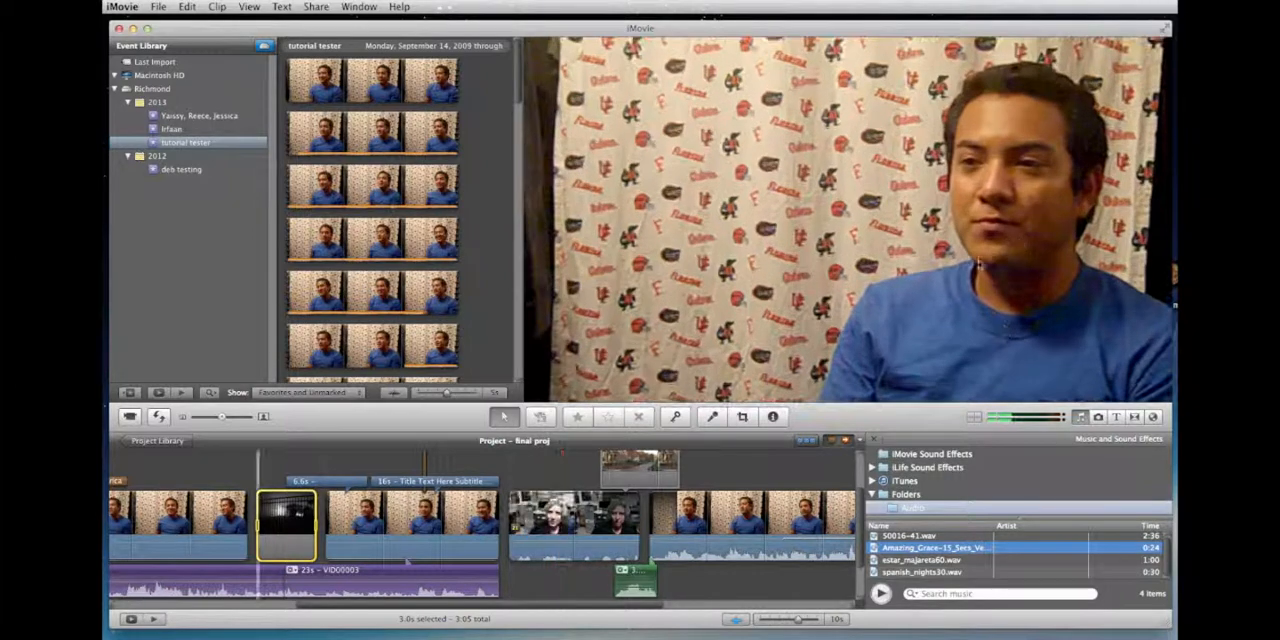
double_click(636, 455)
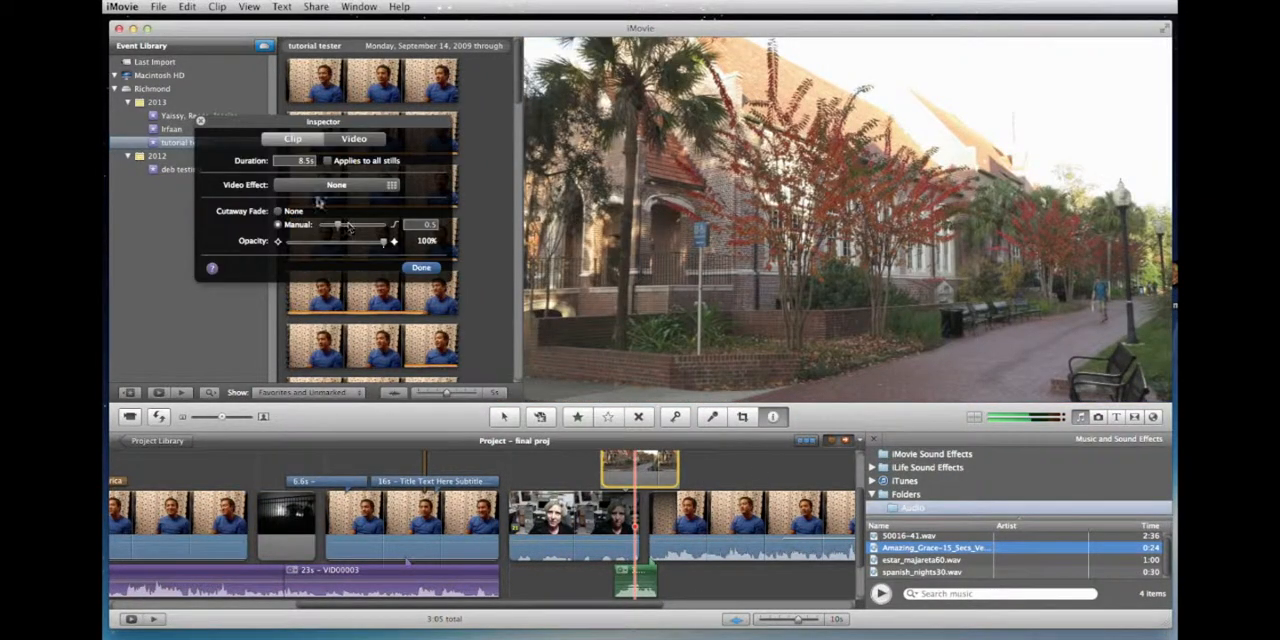
click(421, 267)
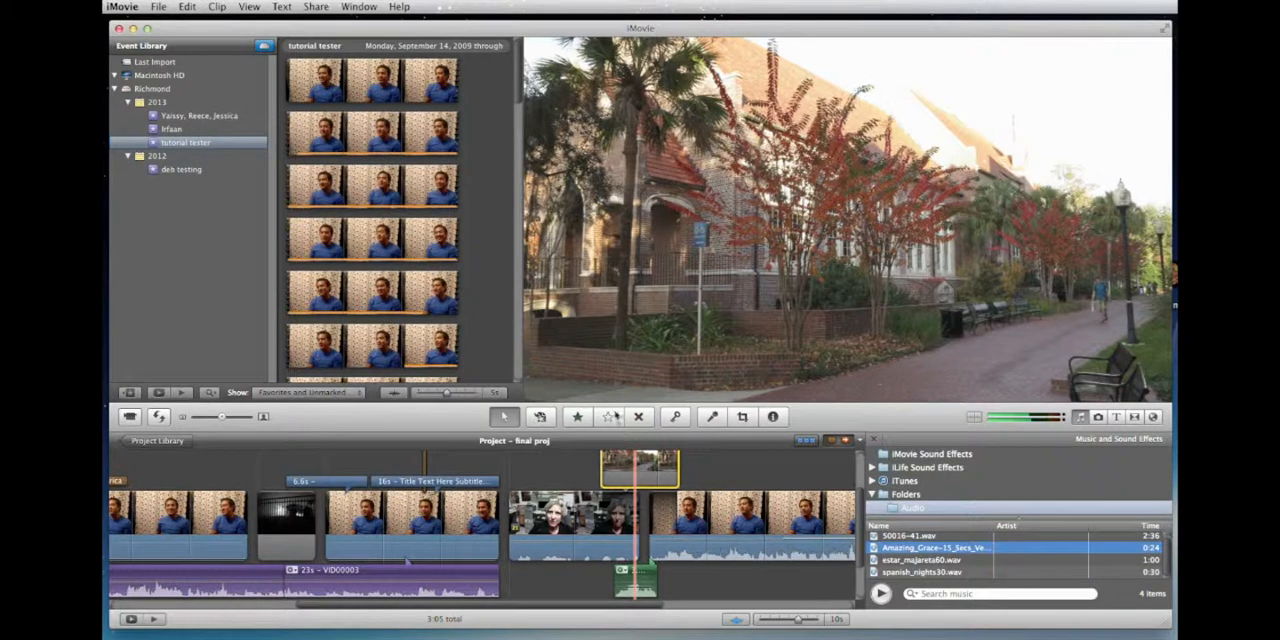
Step: Match the Ken Burns Start frame to the End frame on the building photo cutaway, apply it and play the result
click(651, 477)
scroll(649, 477, up, 3)
scroll(648, 477, down, 3)
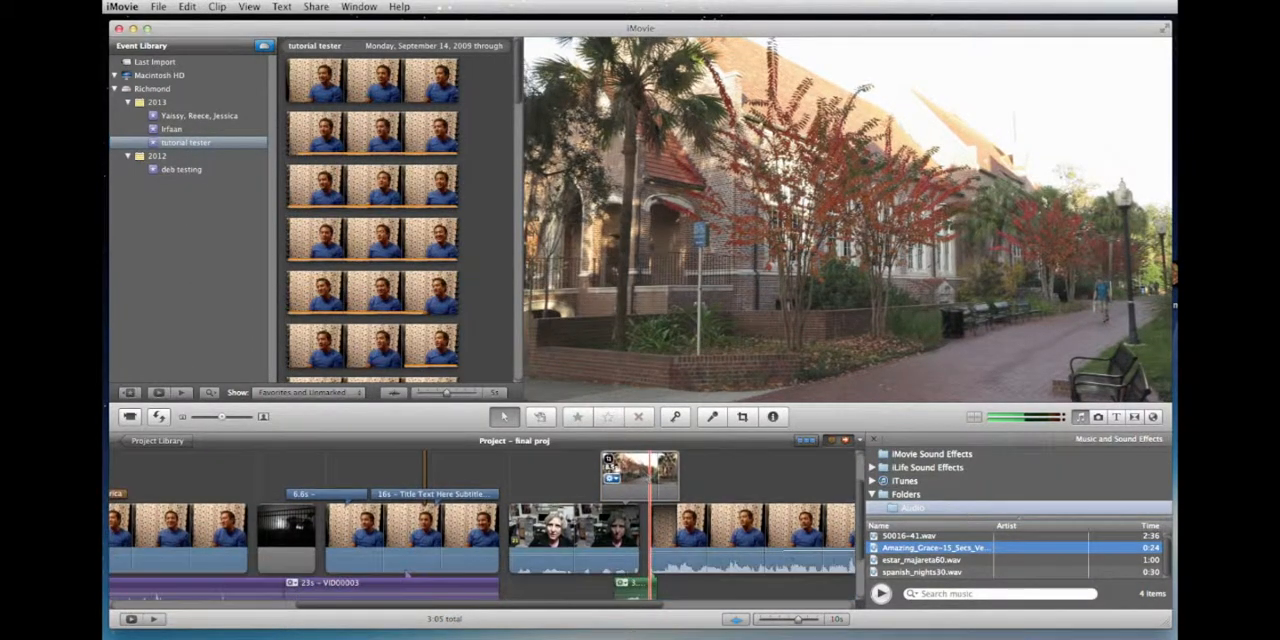
click(611, 464)
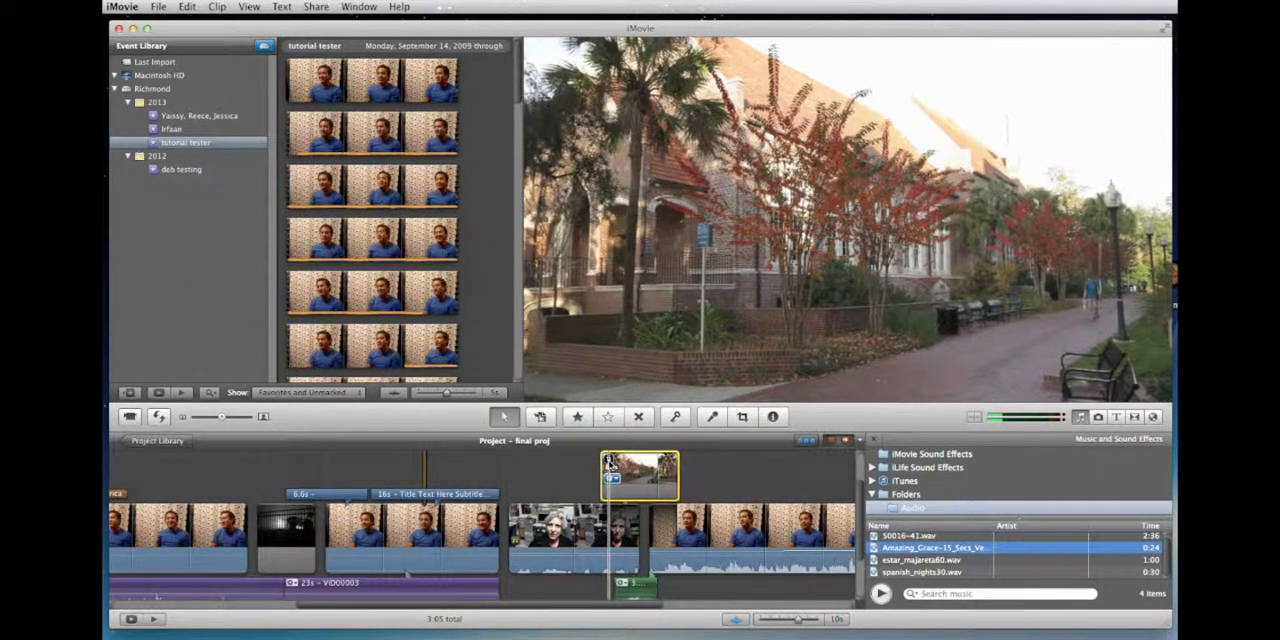
key(c)
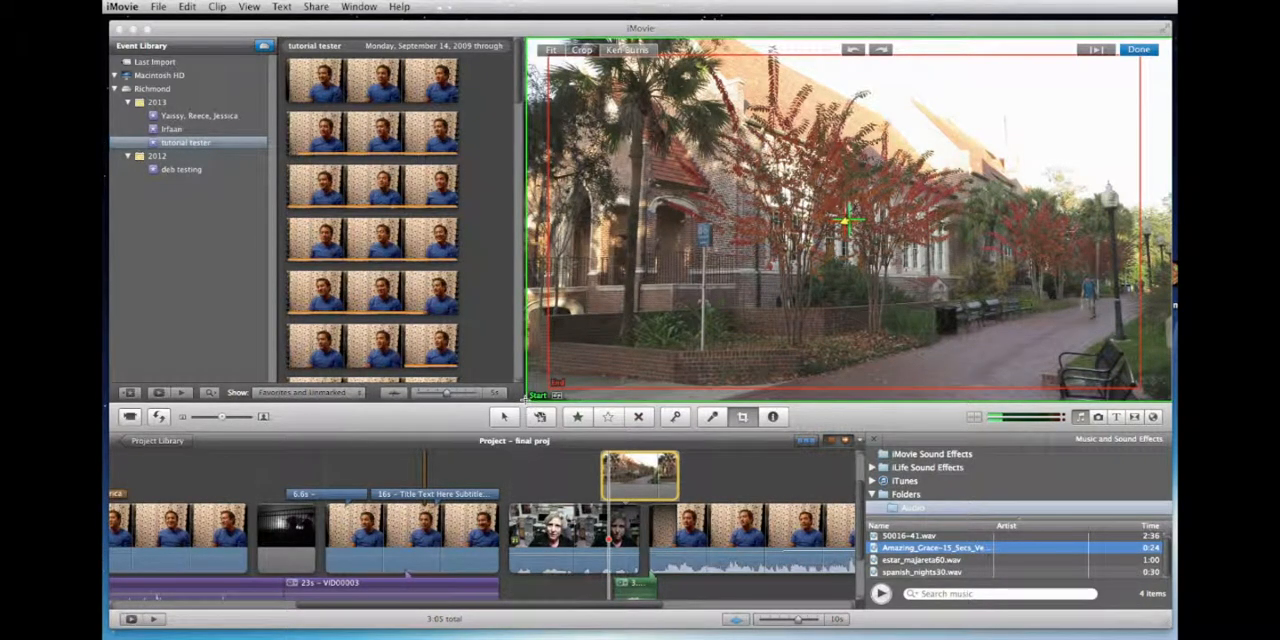
drag(527, 398, 548, 388)
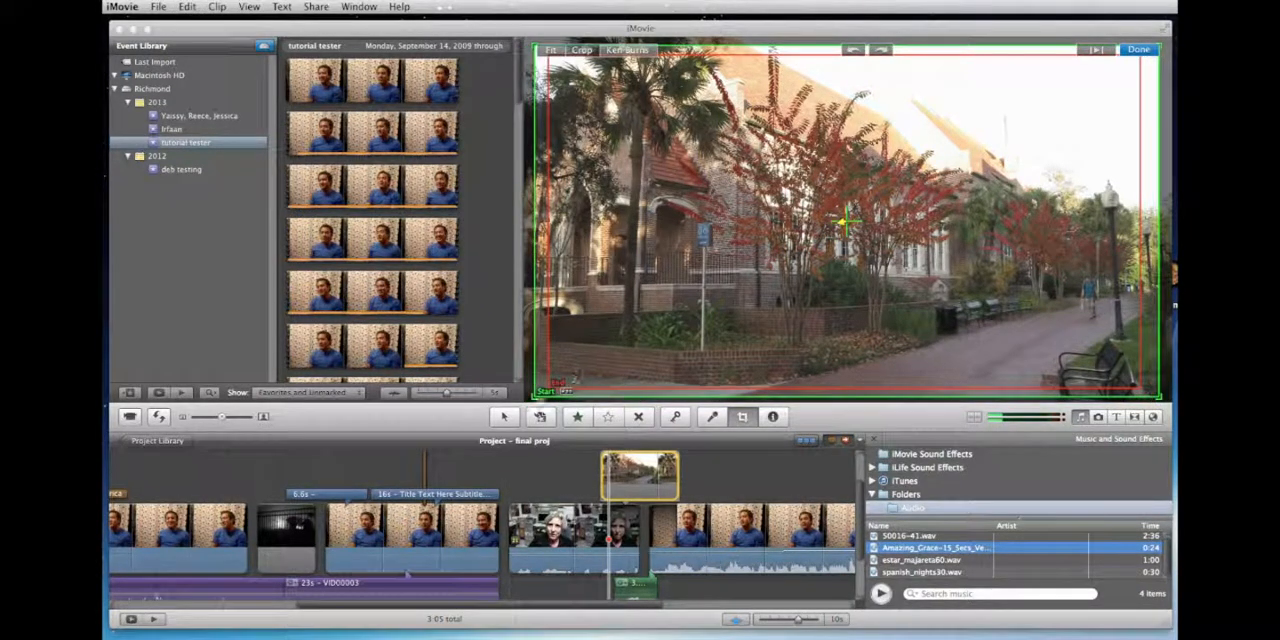
drag(535, 397, 548, 389)
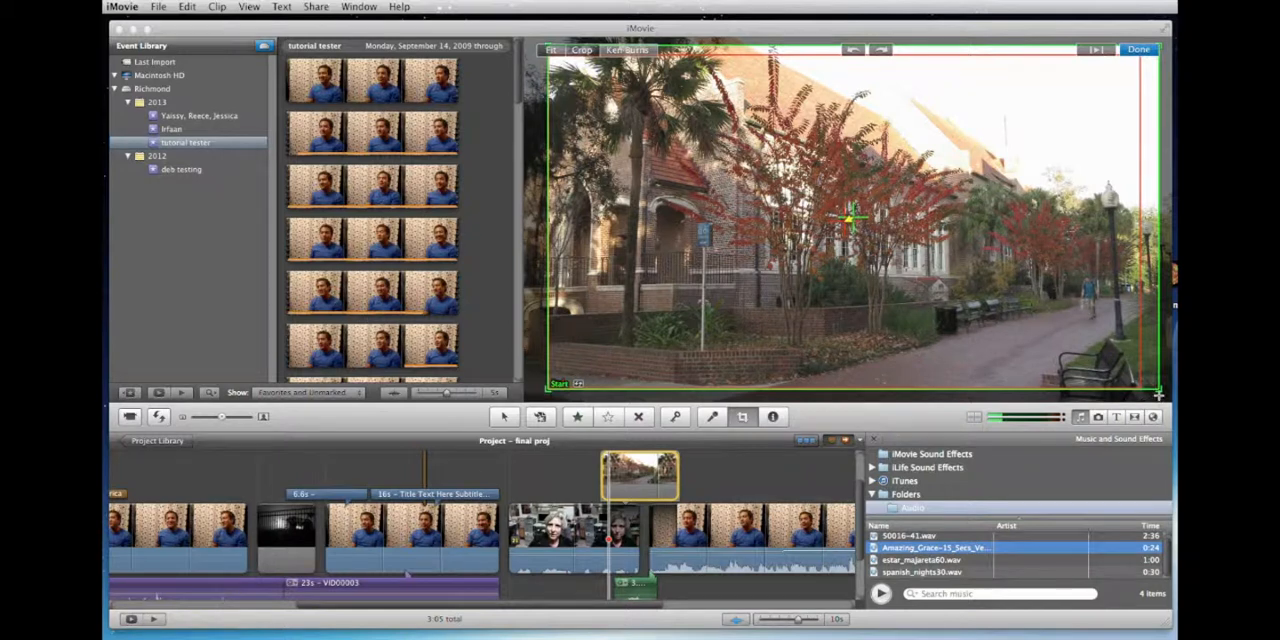
drag(1158, 394, 1141, 389)
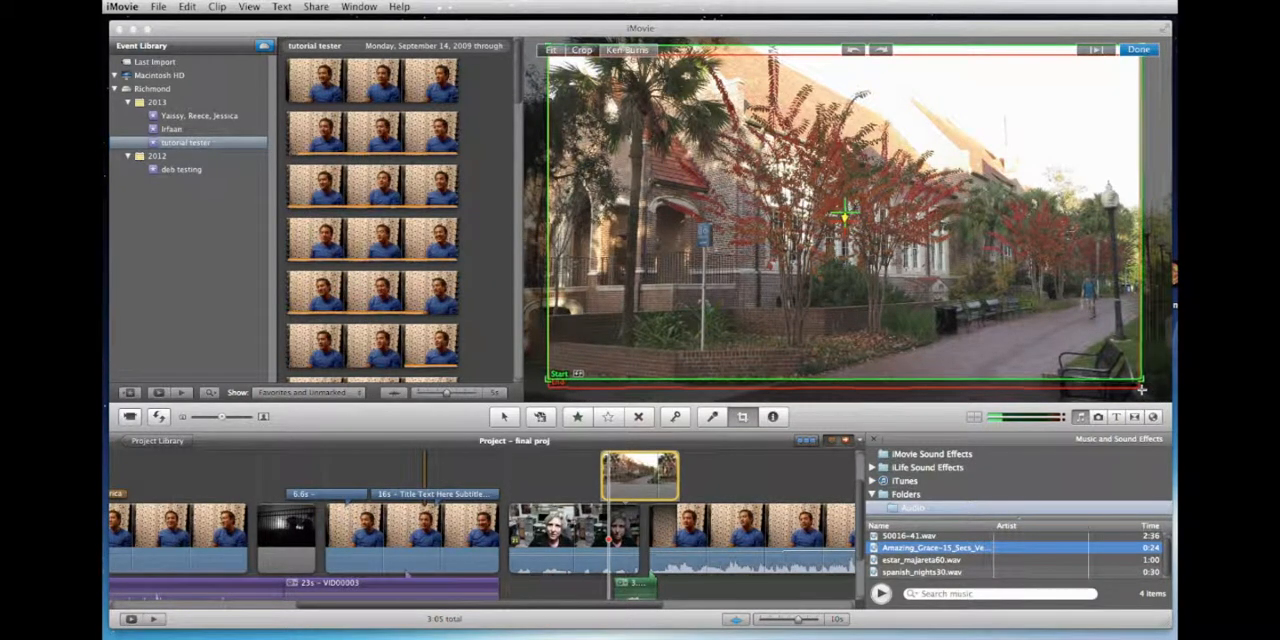
drag(1072, 335, 1070, 345)
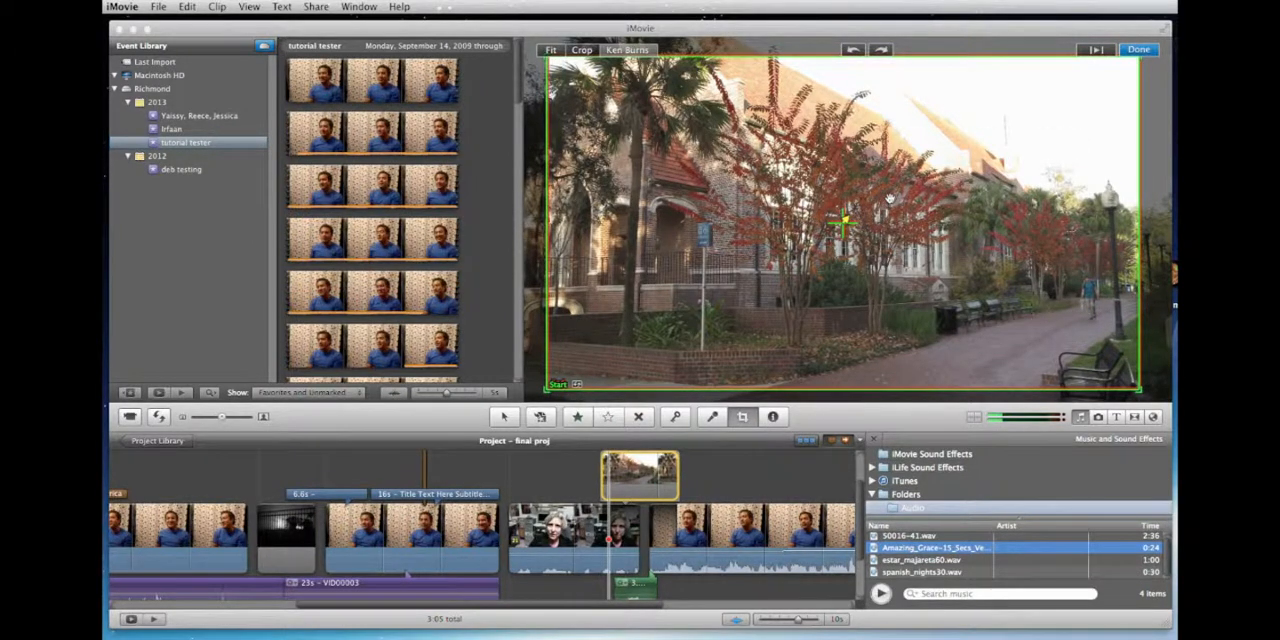
click(1138, 50)
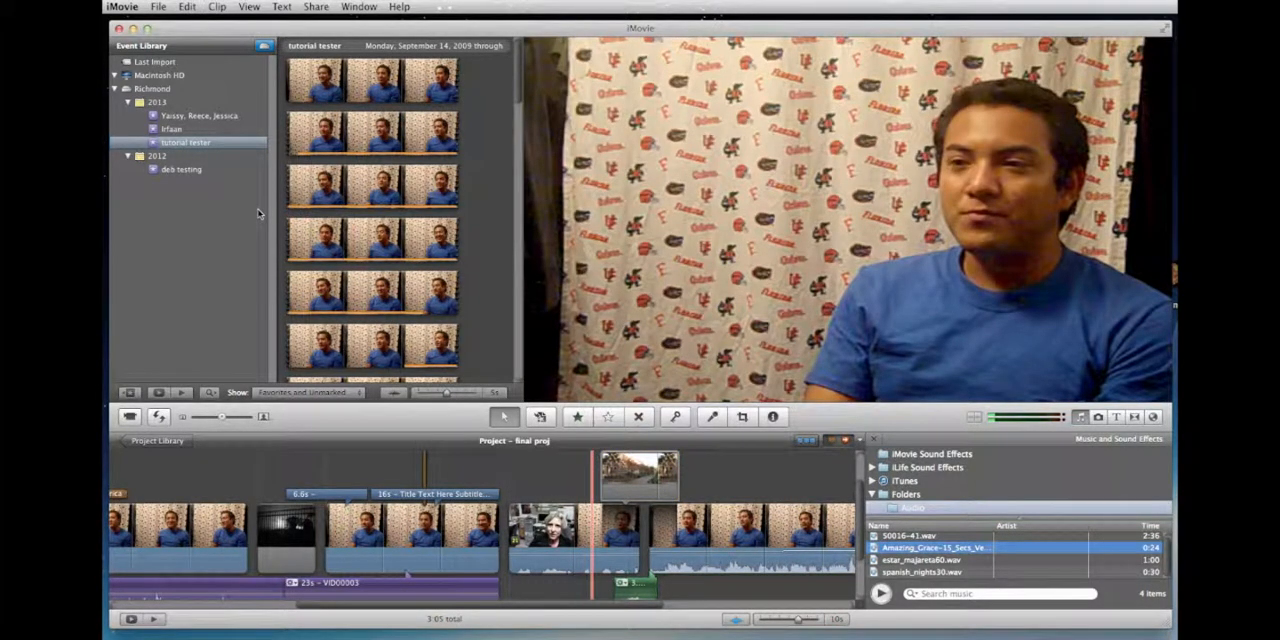
key(space)
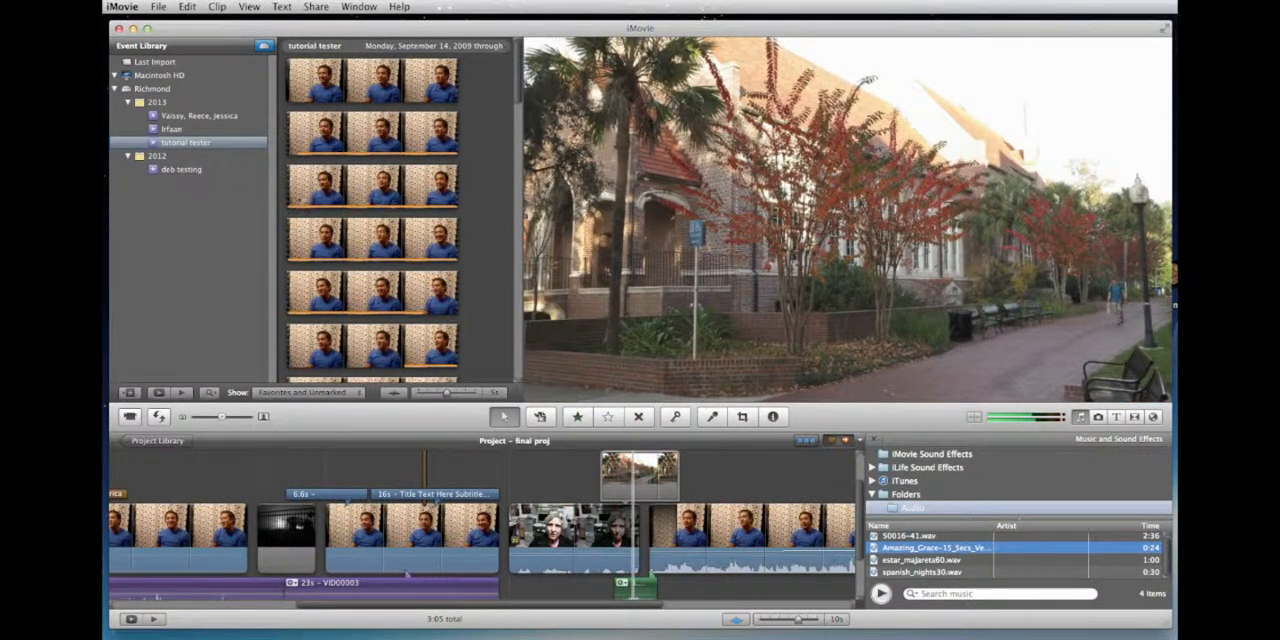
key(space)
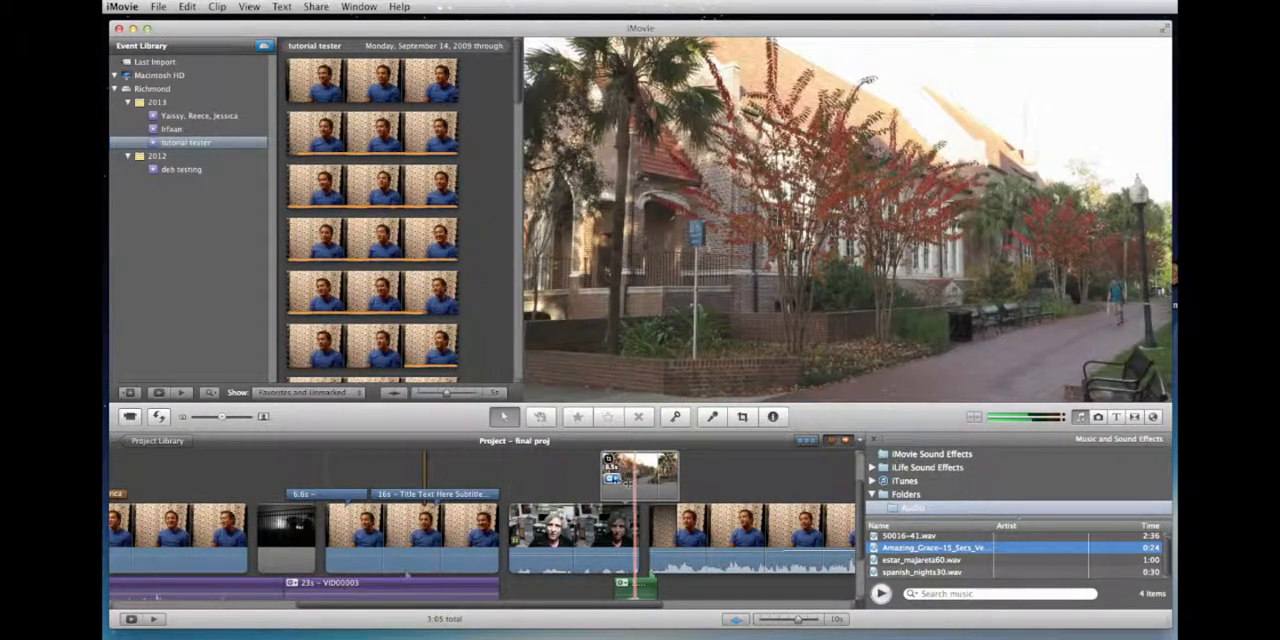
Step: Set the cutaway's Ken Burns Start frame to nearly the whole photo and a smaller End frame over the building, apply it and play the result
key(c)
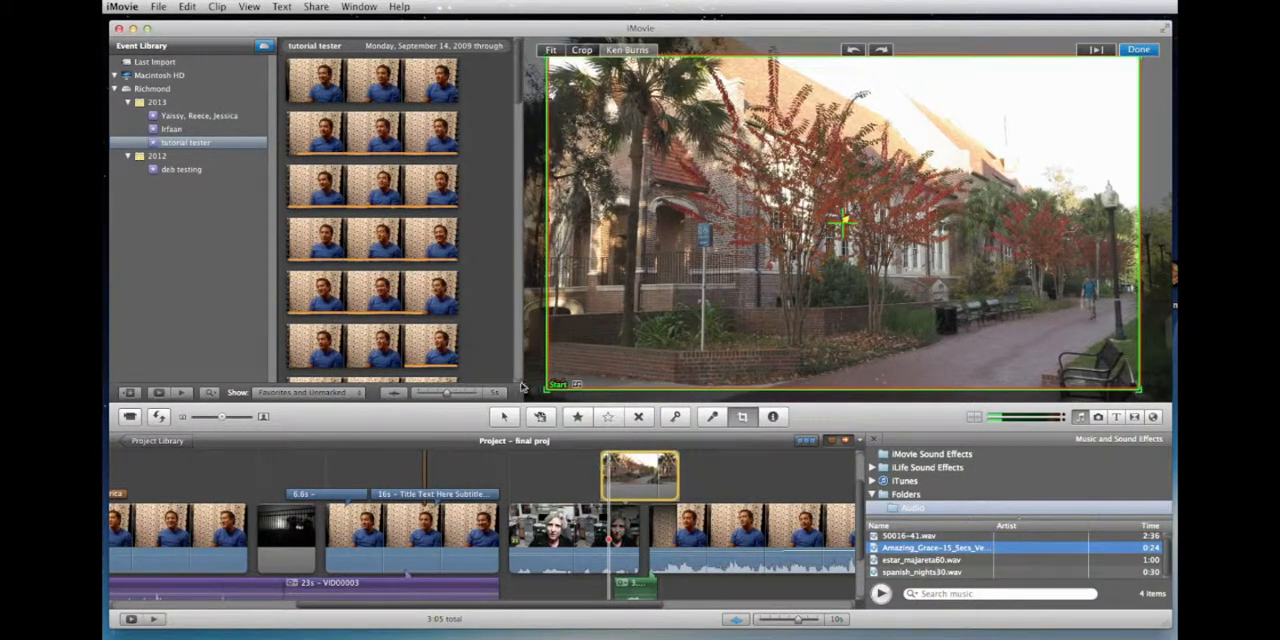
drag(541, 390, 522, 403)
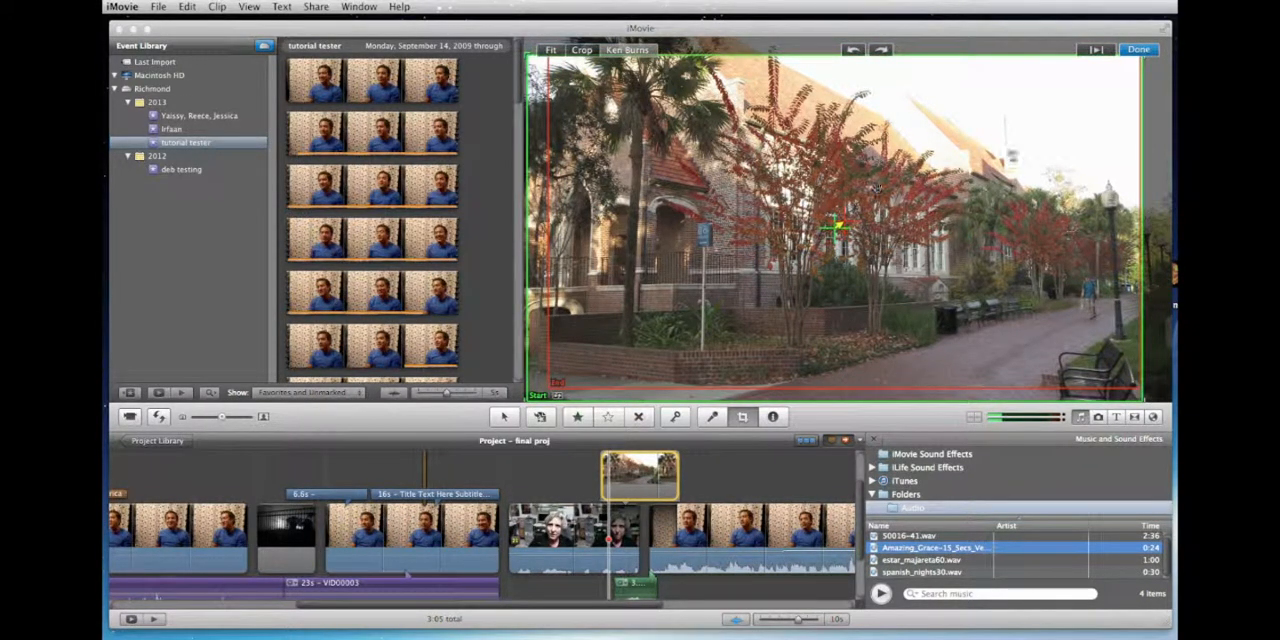
drag(838, 228, 858, 228)
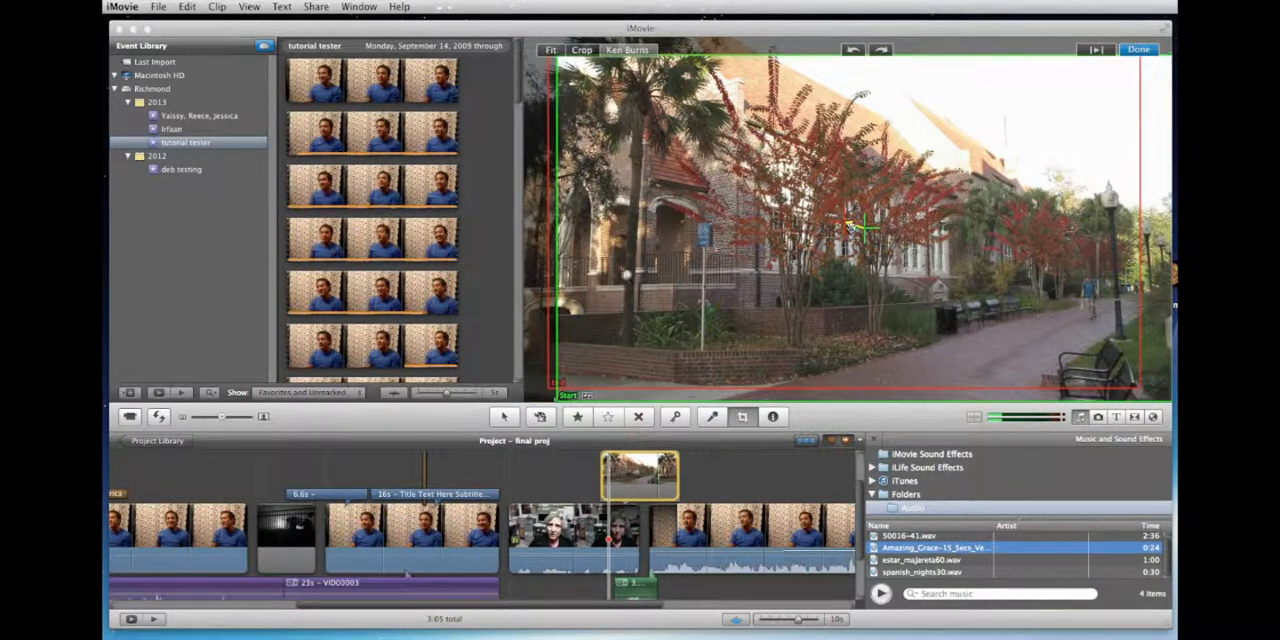
drag(549, 388, 667, 335)
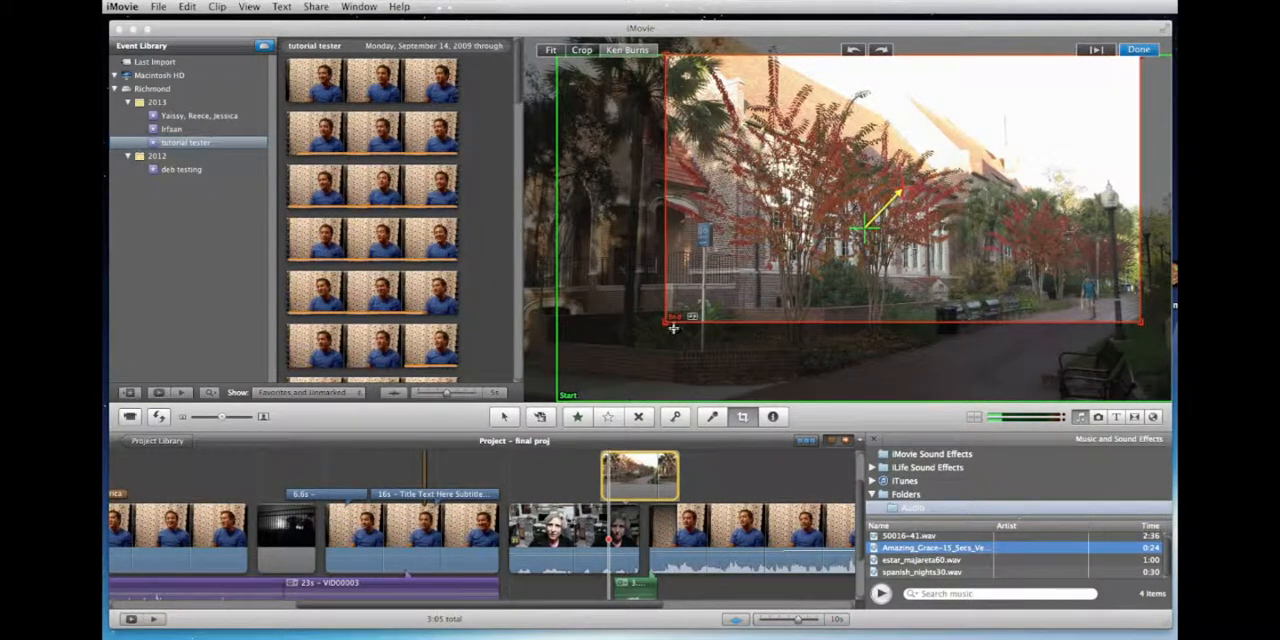
drag(822, 214, 725, 219)
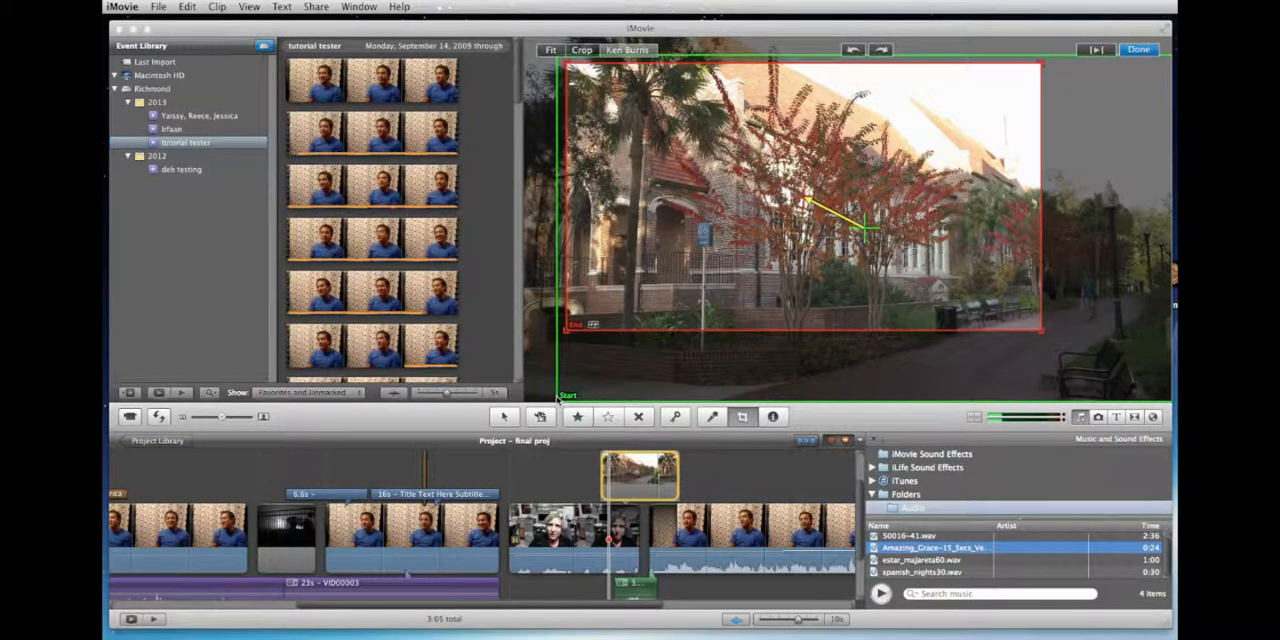
drag(558, 399, 534, 377)
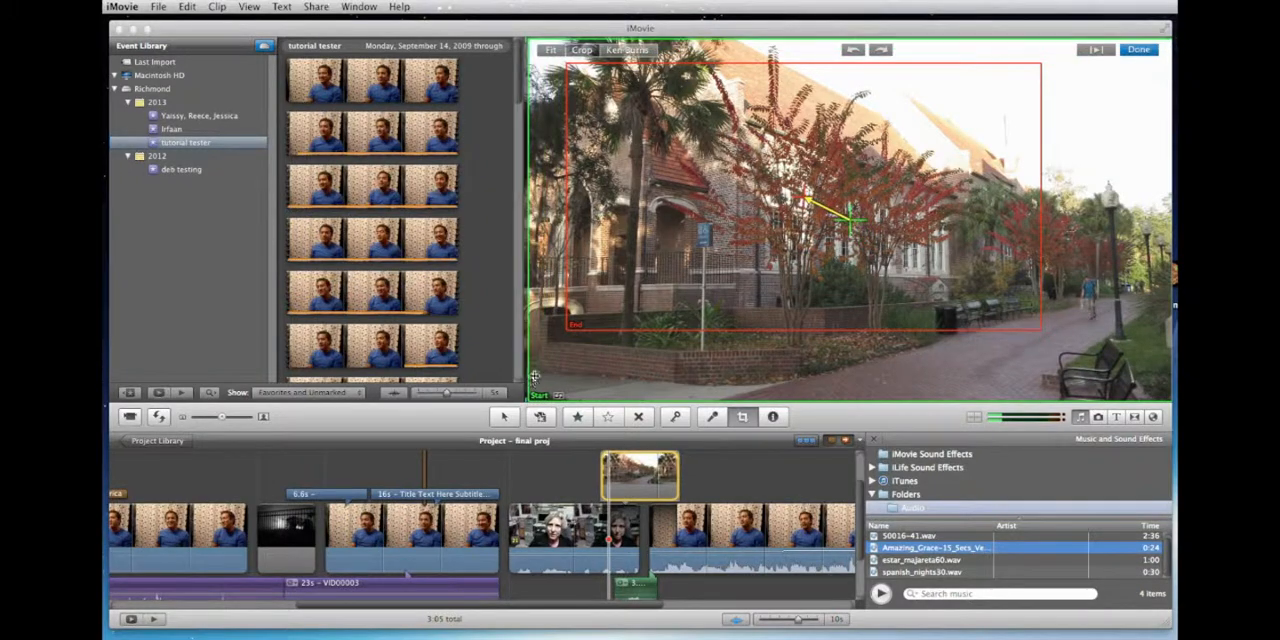
click(1138, 49)
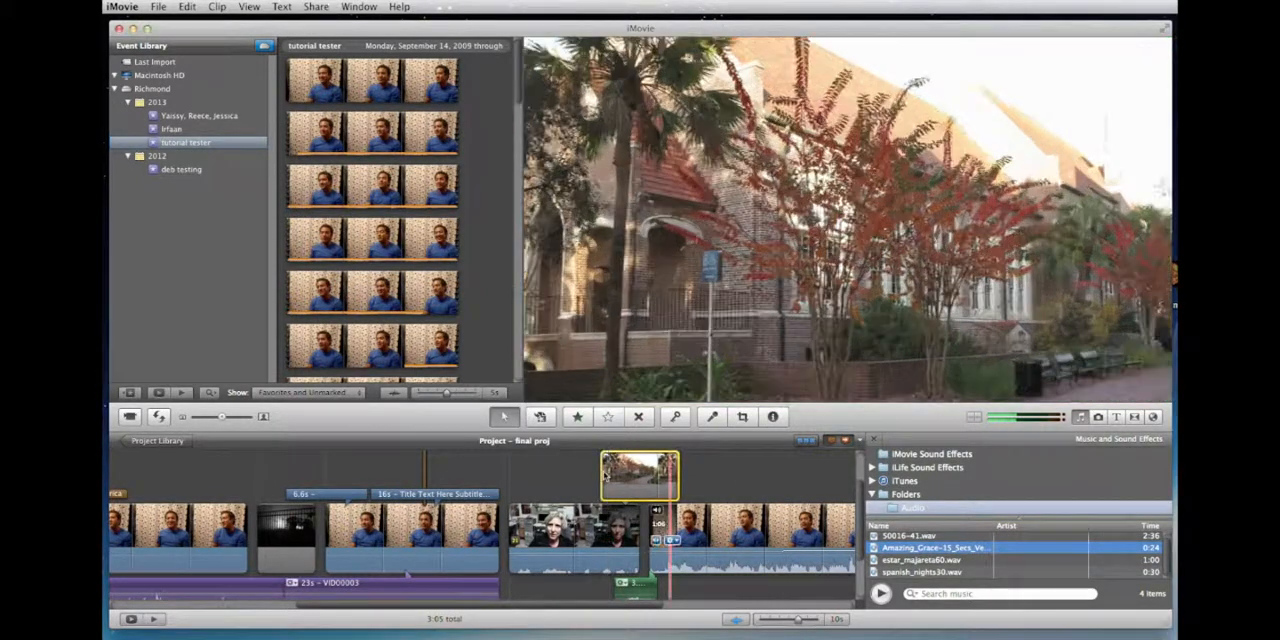
click(592, 463)
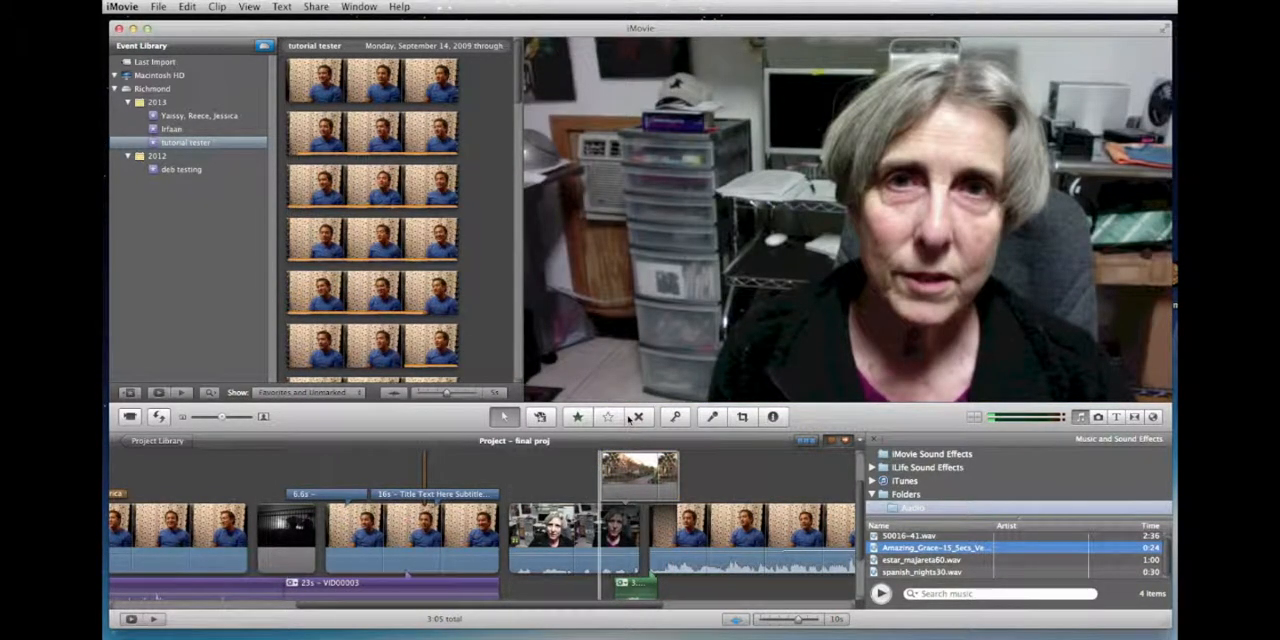
key(space)
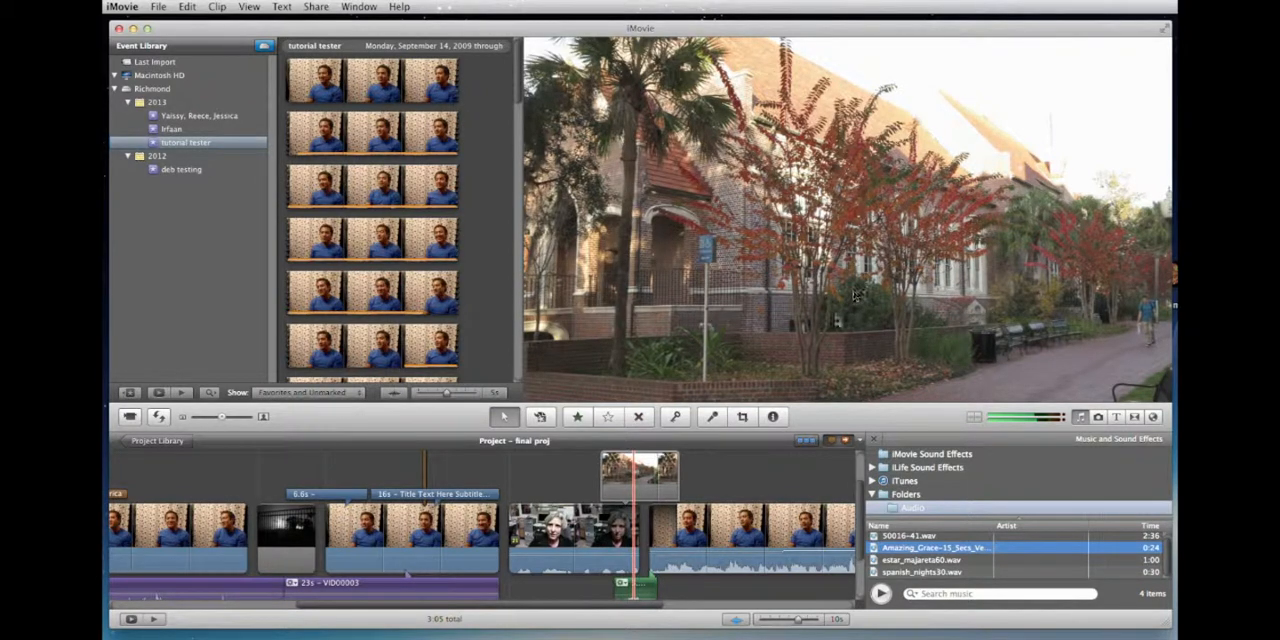
Step: Review the interview clips along the timeline and inspect the clip settings of the one marked "came to america"
scroll(750, 491, right, 5)
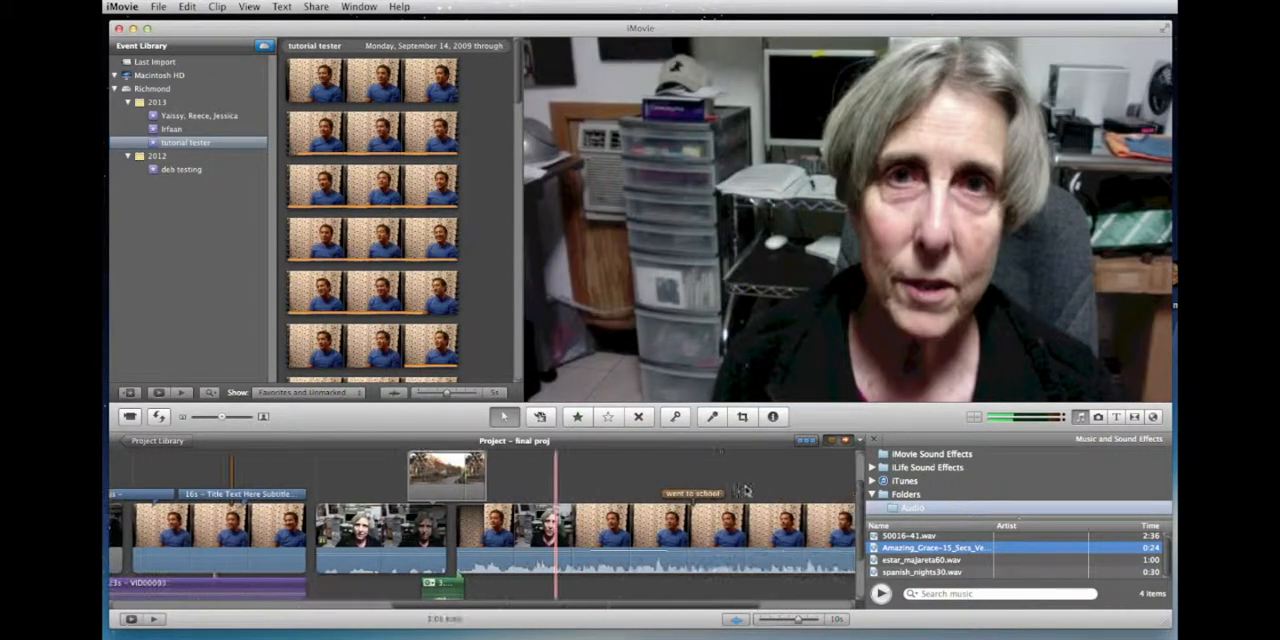
click(604, 522)
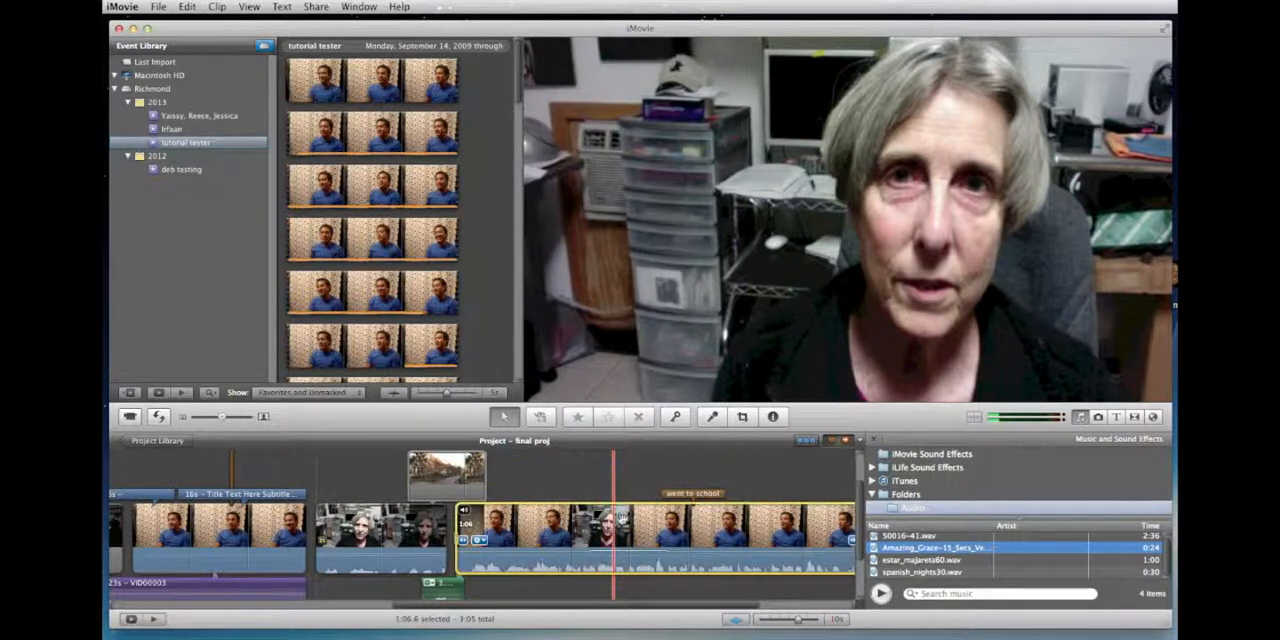
scroll(690, 518, right, 1)
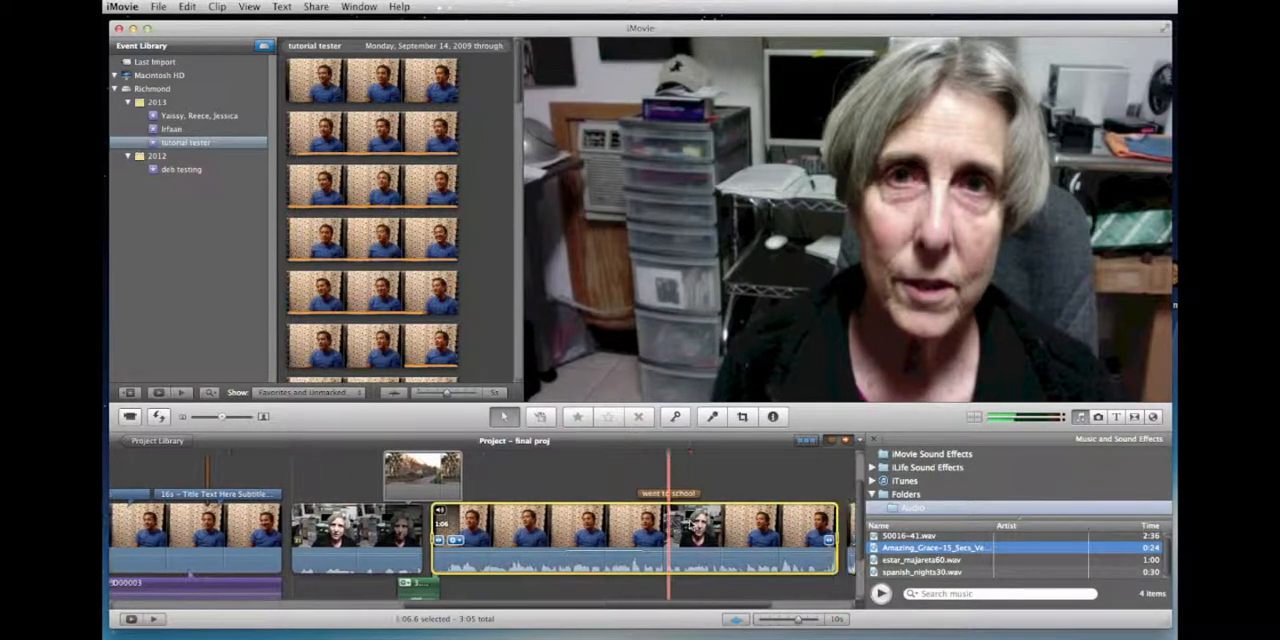
scroll(600, 530, left, 14)
click(472, 542)
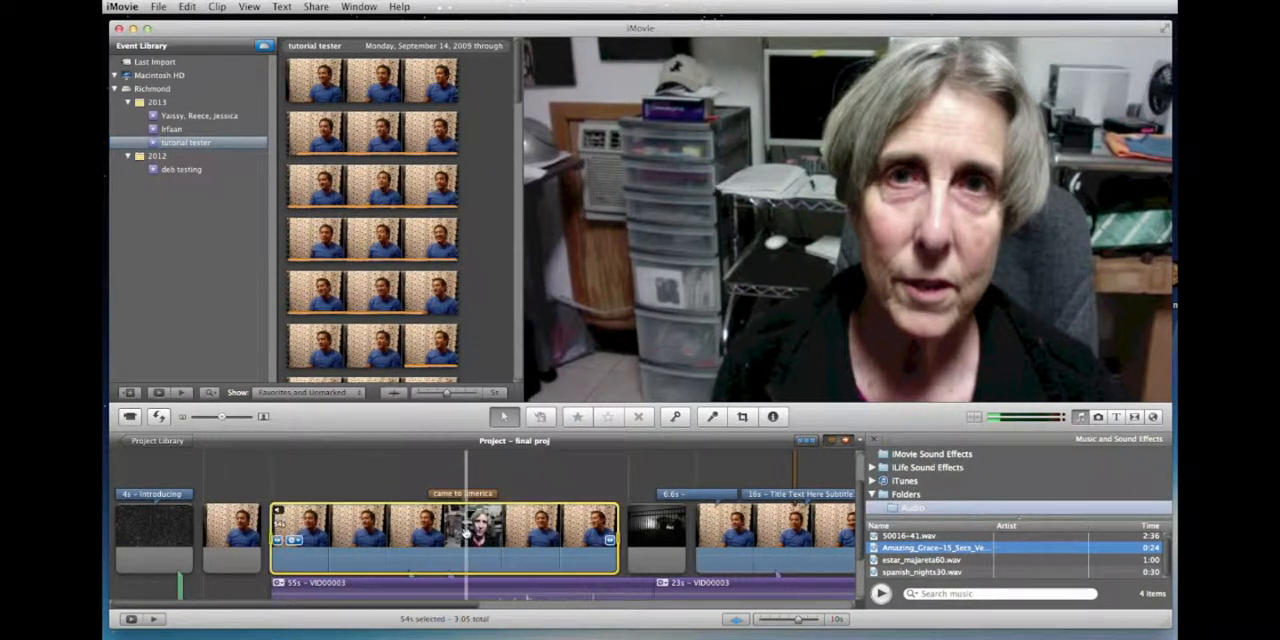
double_click(416, 518)
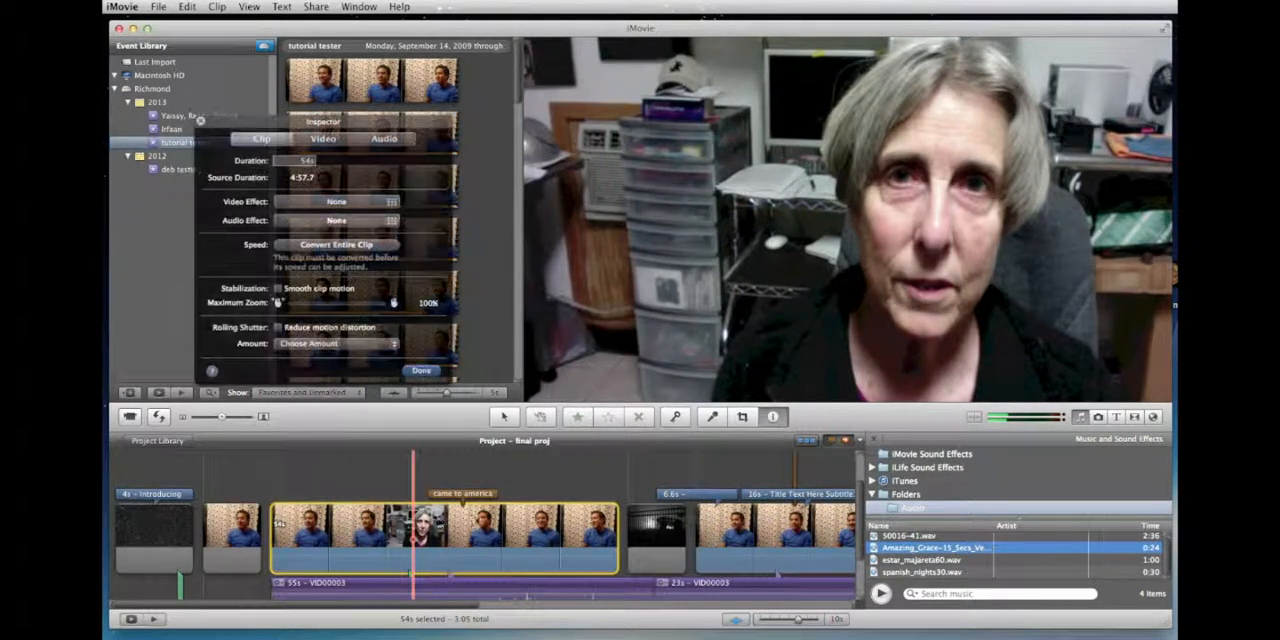
click(421, 372)
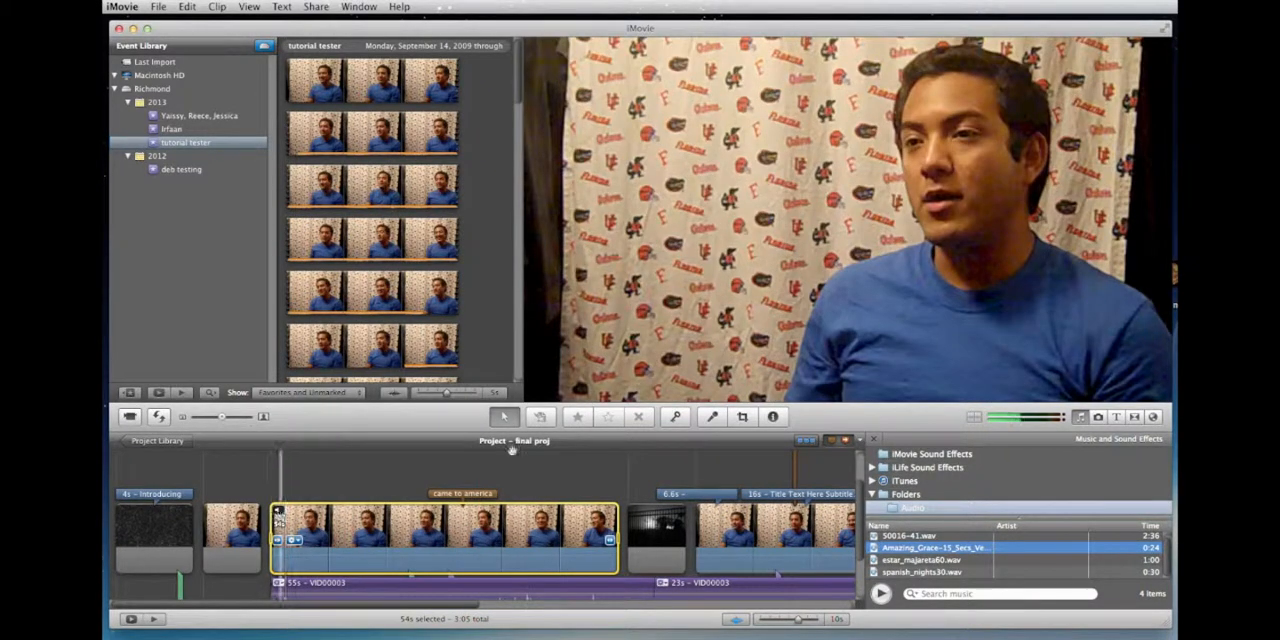
Step: Crop the "came to america" interview clip to a tighter frame around the man's head and shoulders and apply it
click(742, 417)
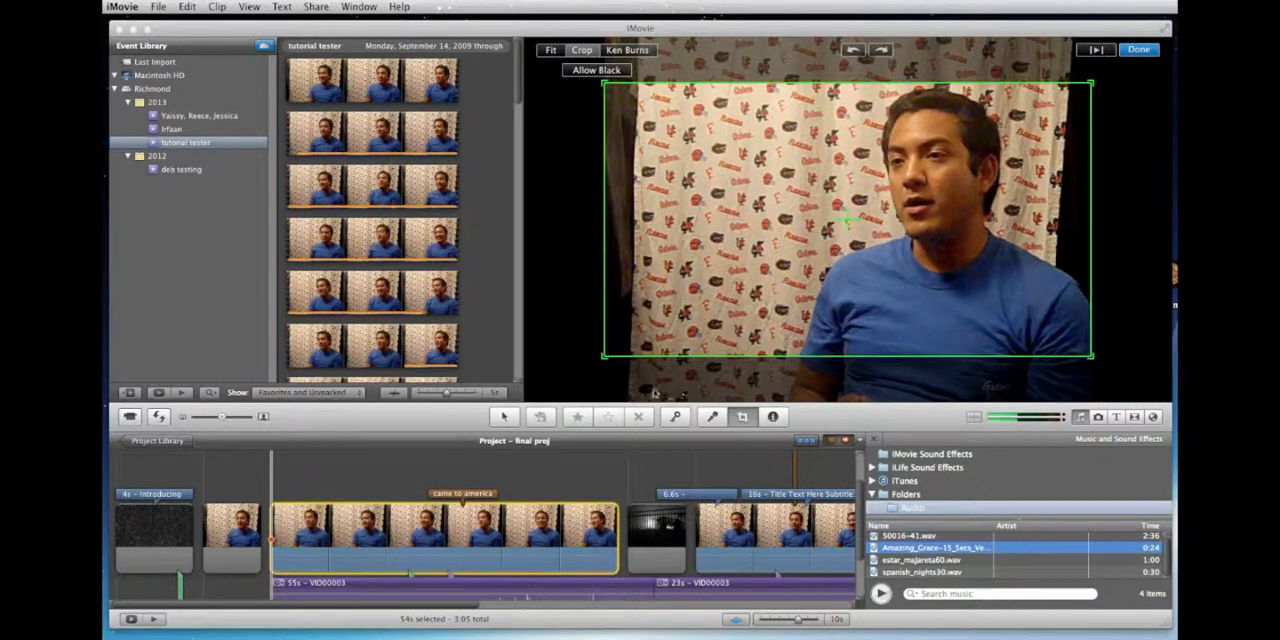
mouse_move(916, 178)
mouse_down()
mouse_move(913, 143)
mouse_move(912, 163)
mouse_up()
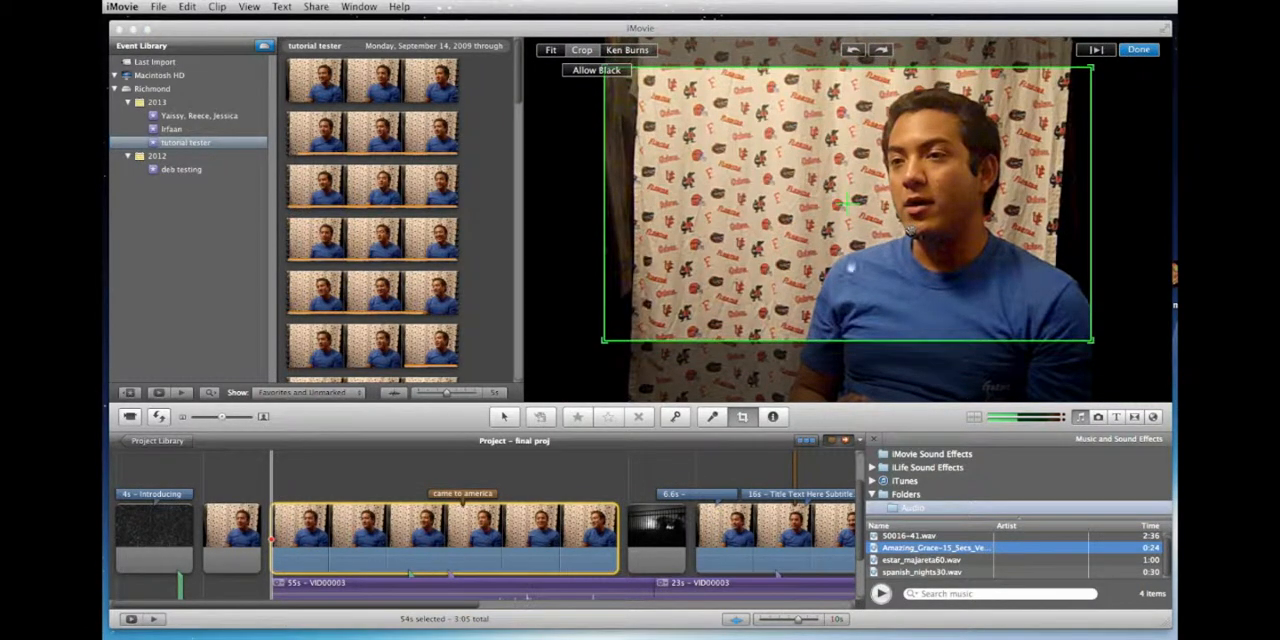
drag(605, 345, 687, 297)
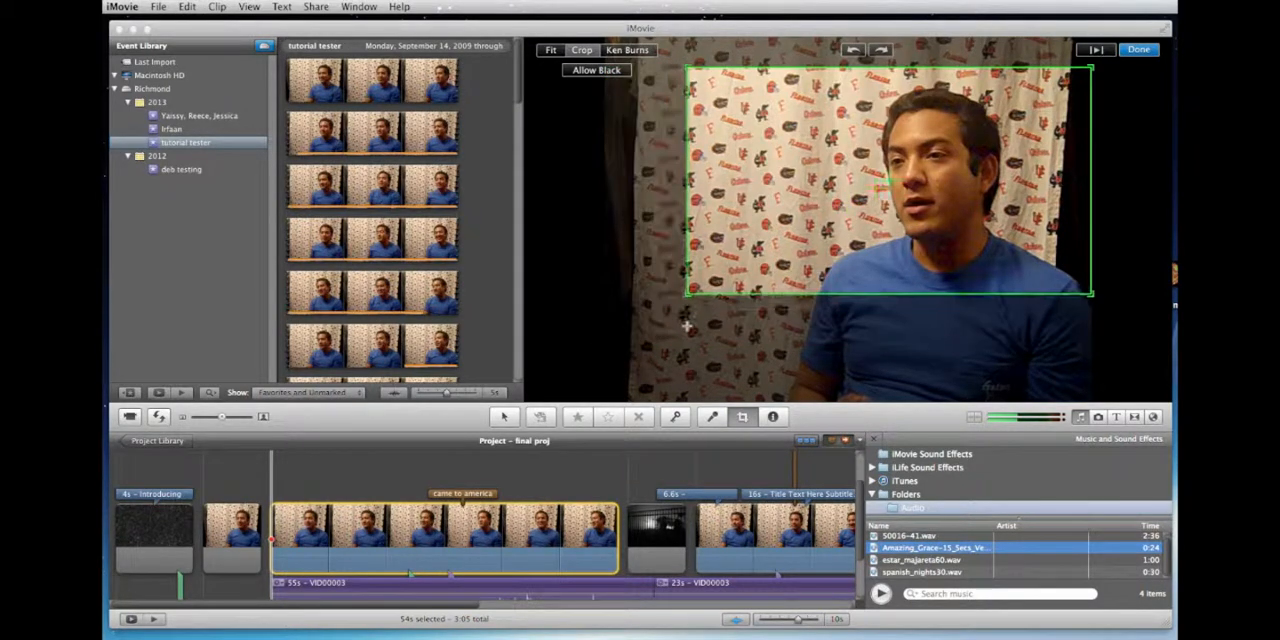
mouse_move(800, 211)
mouse_down()
mouse_move(775, 214)
mouse_move(792, 255)
mouse_move(821, 205)
mouse_move(791, 217)
mouse_up()
click(1137, 51)
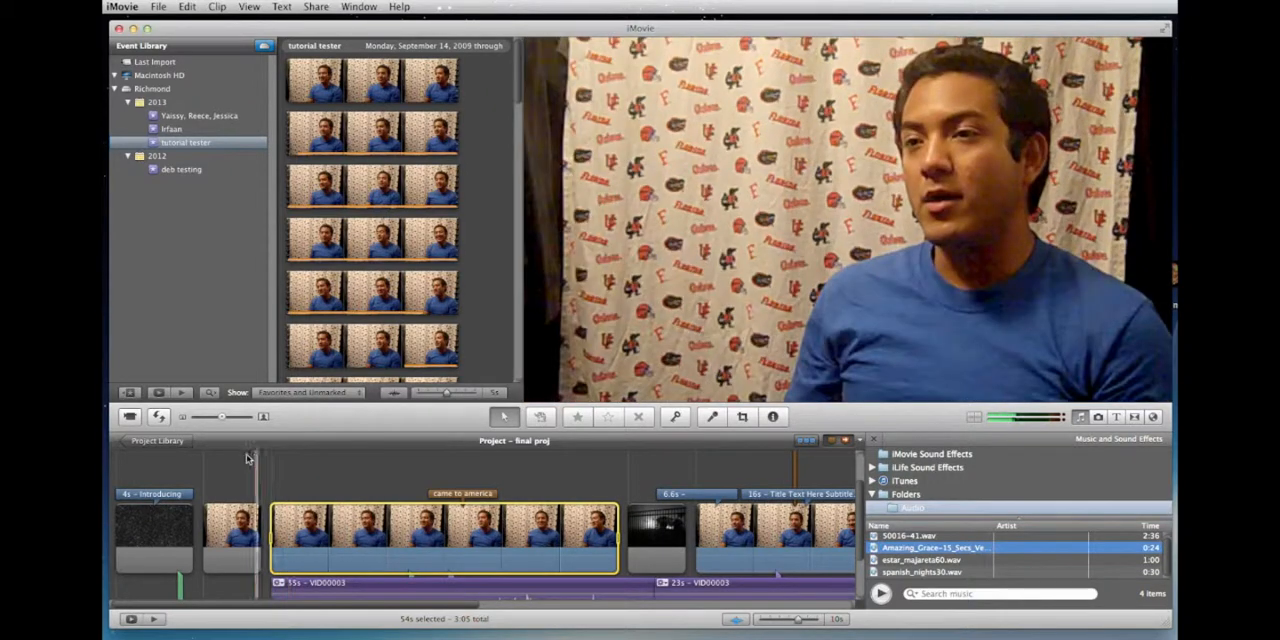
Step: Compare the framing of the short interview clip after the introduction with the newly cropped clip
click(230, 520)
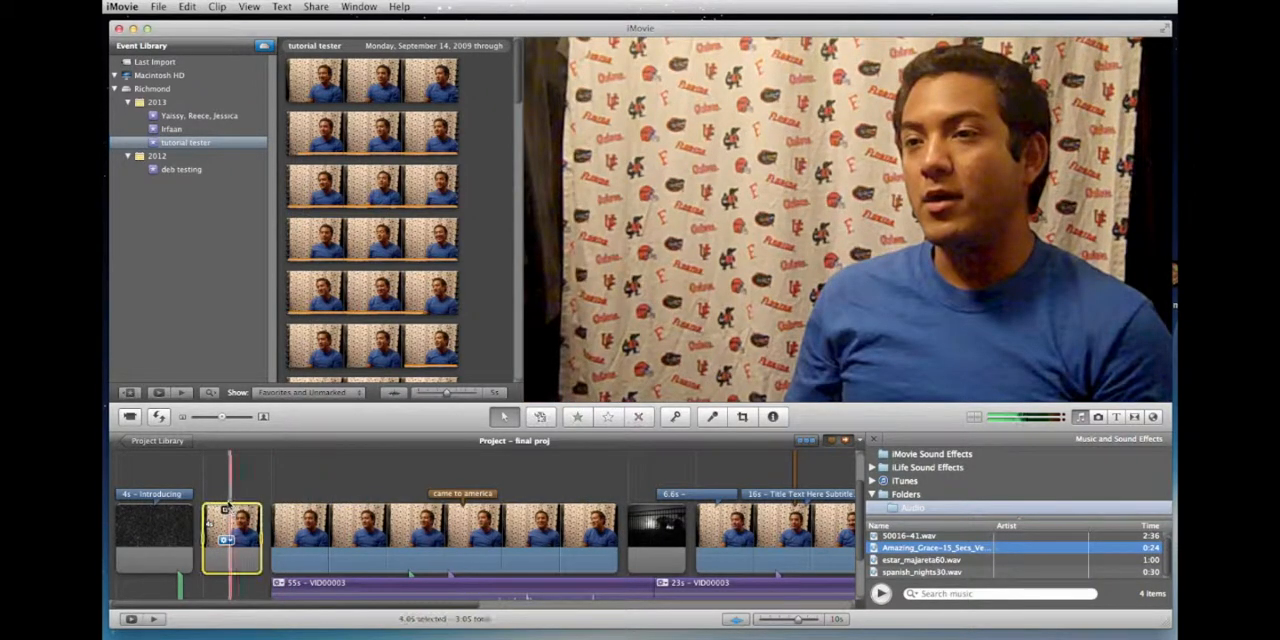
click(228, 481)
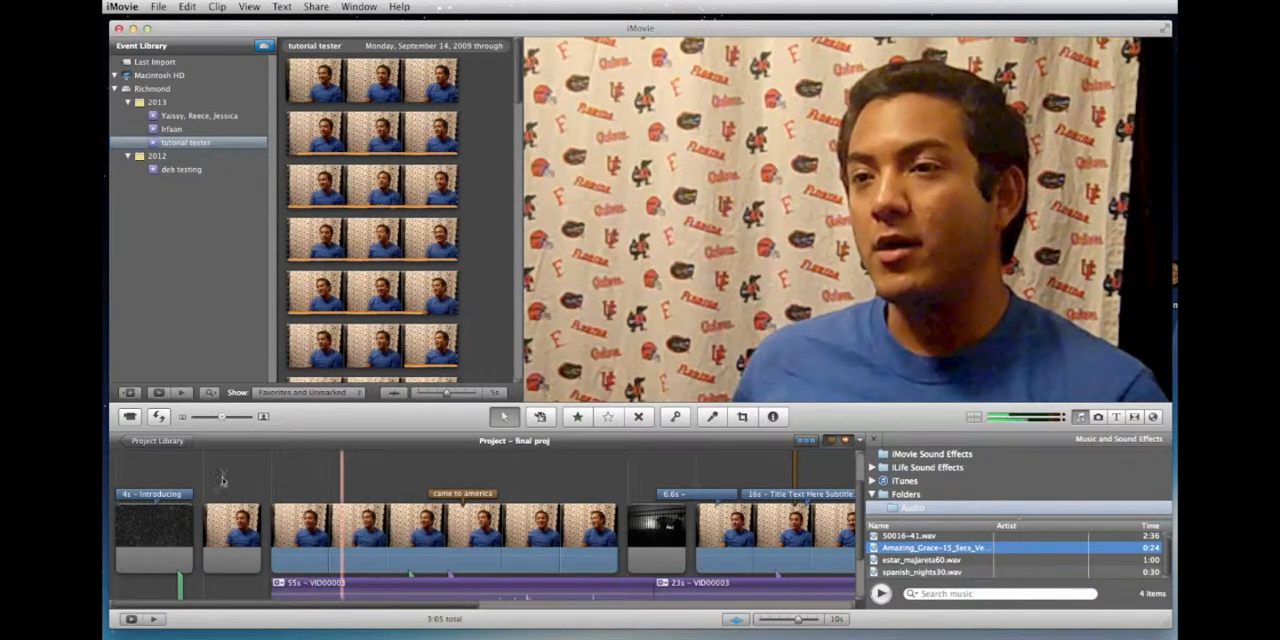
click(325, 483)
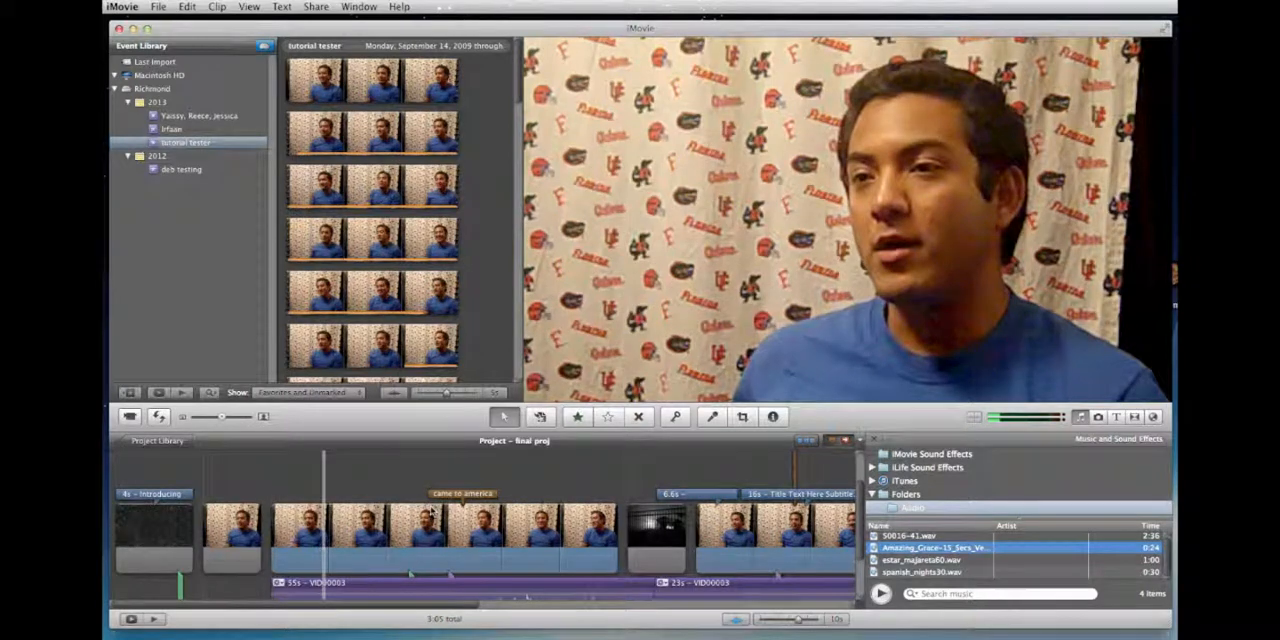
Step: Quit and reopen iMovie, and open the project "final proj" from the Project Library
key(super+q)
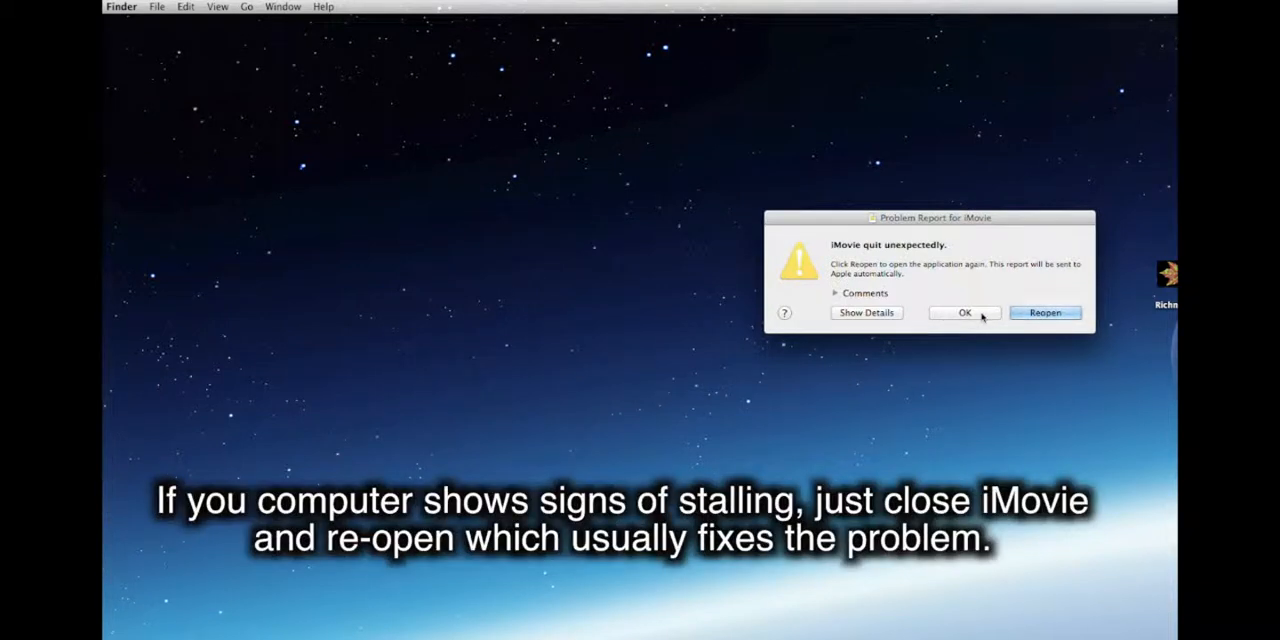
click(1037, 316)
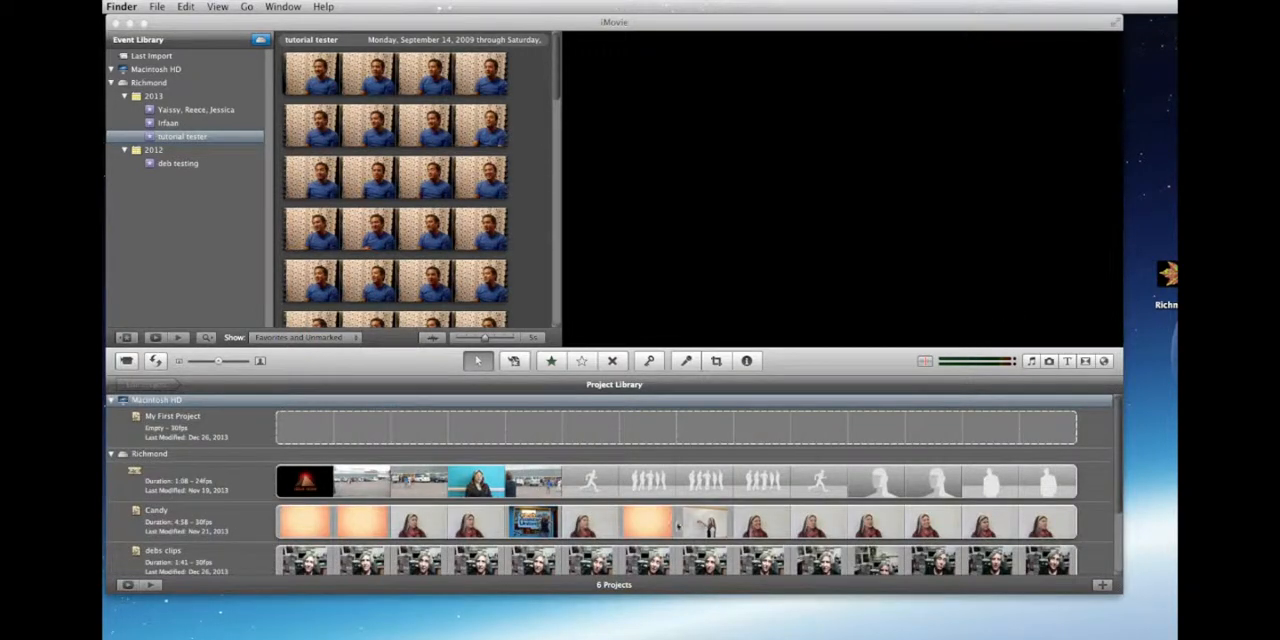
scroll(667, 520, down, 3)
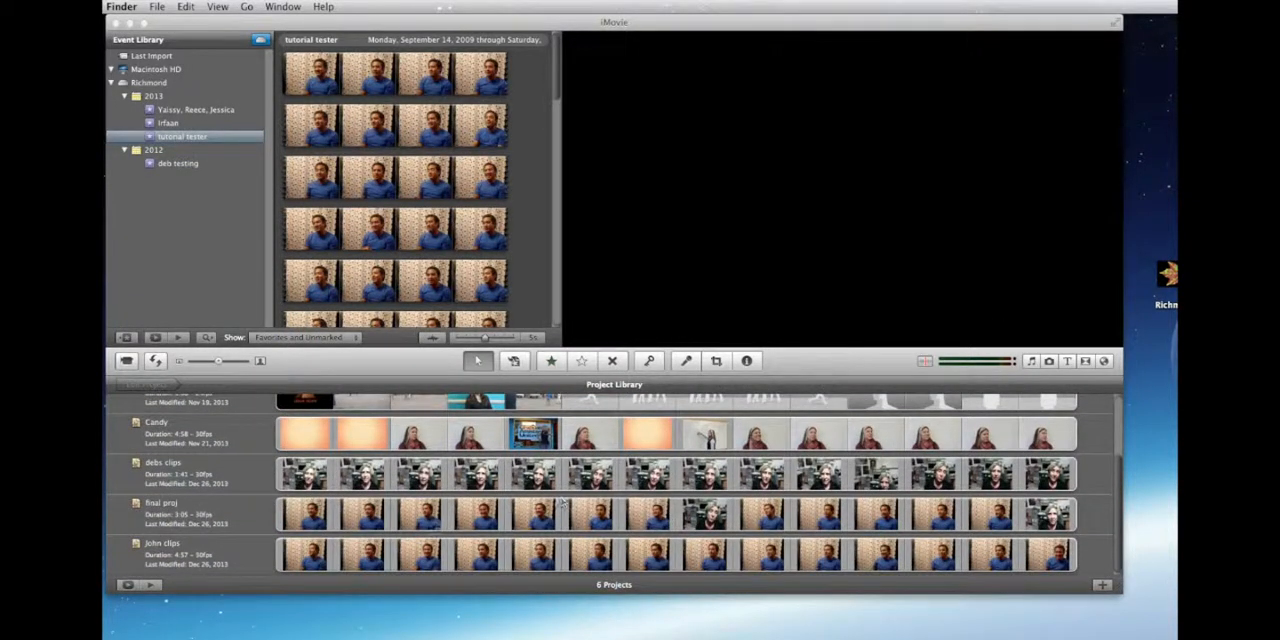
click(284, 515)
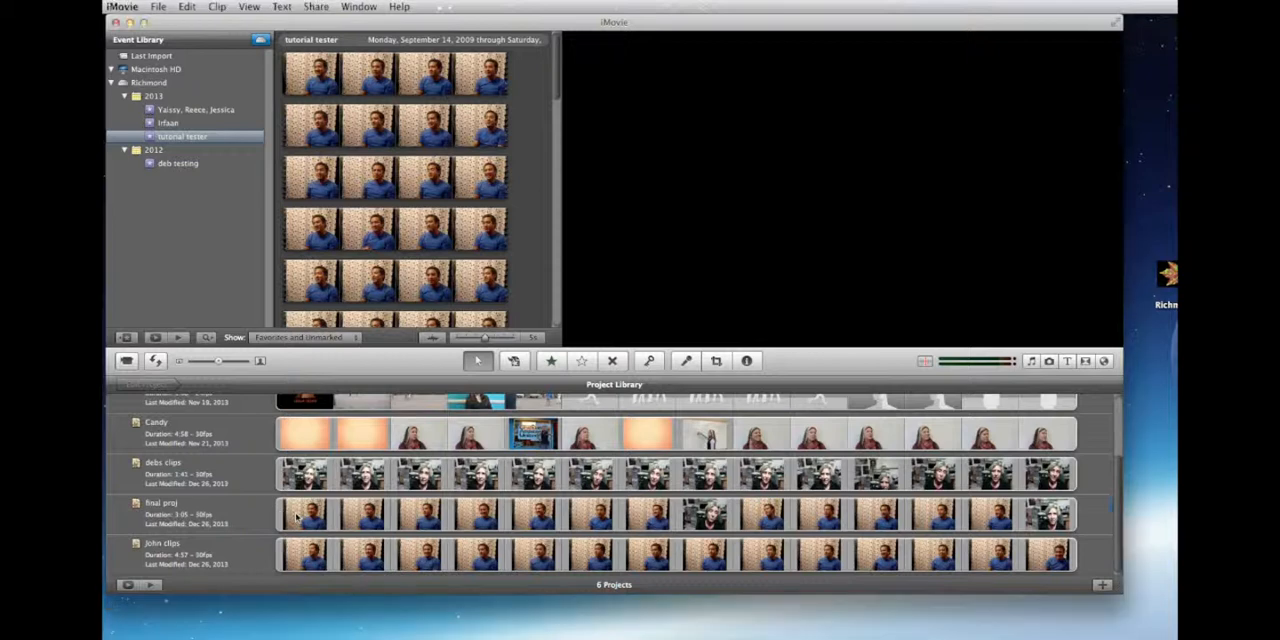
click(297, 515)
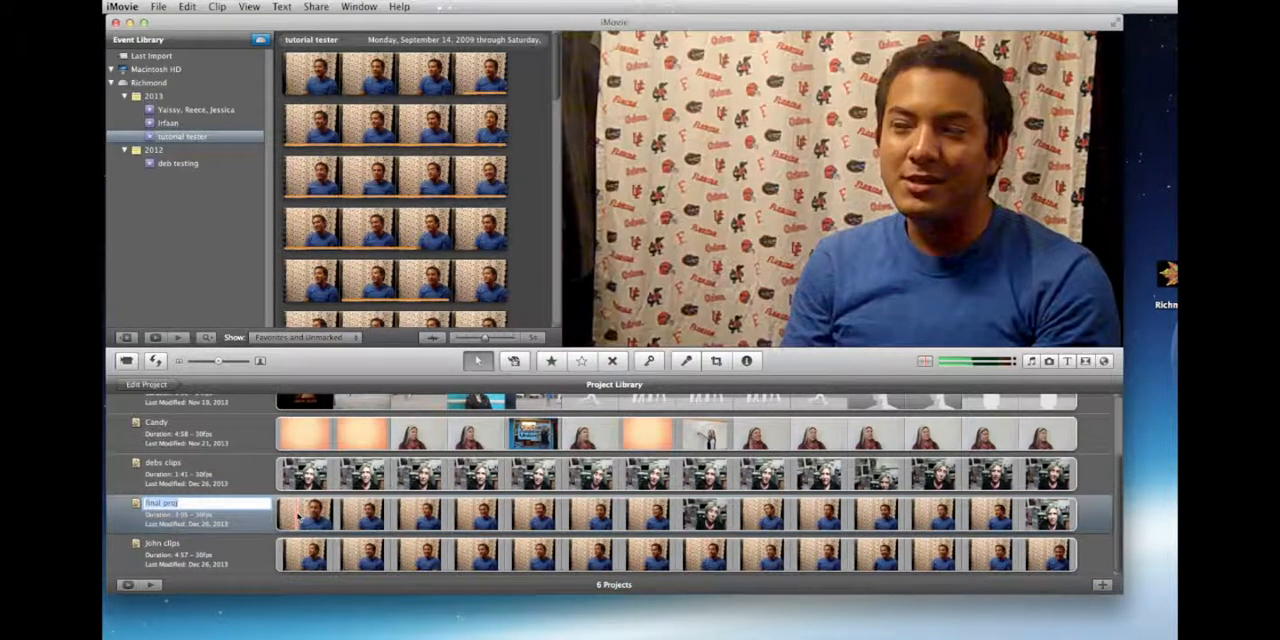
double_click(315, 514)
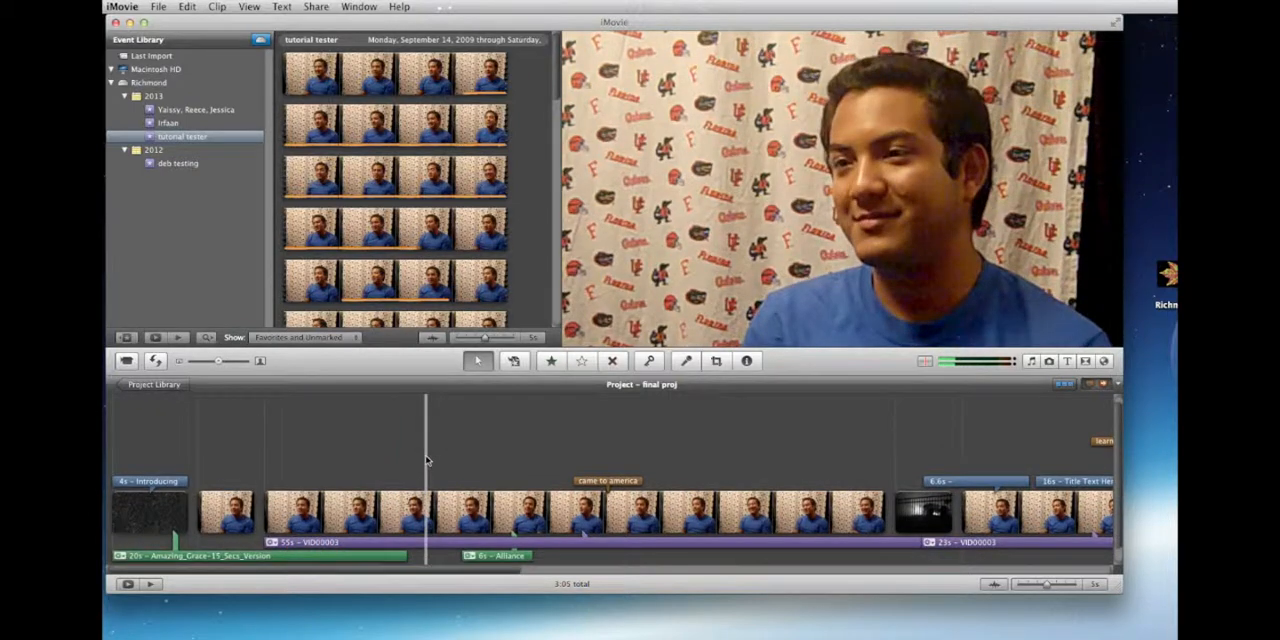
Step: Review and play the clips along the reopened project's timeline, and enlarge the project window
scroll(757, 455, right, 5)
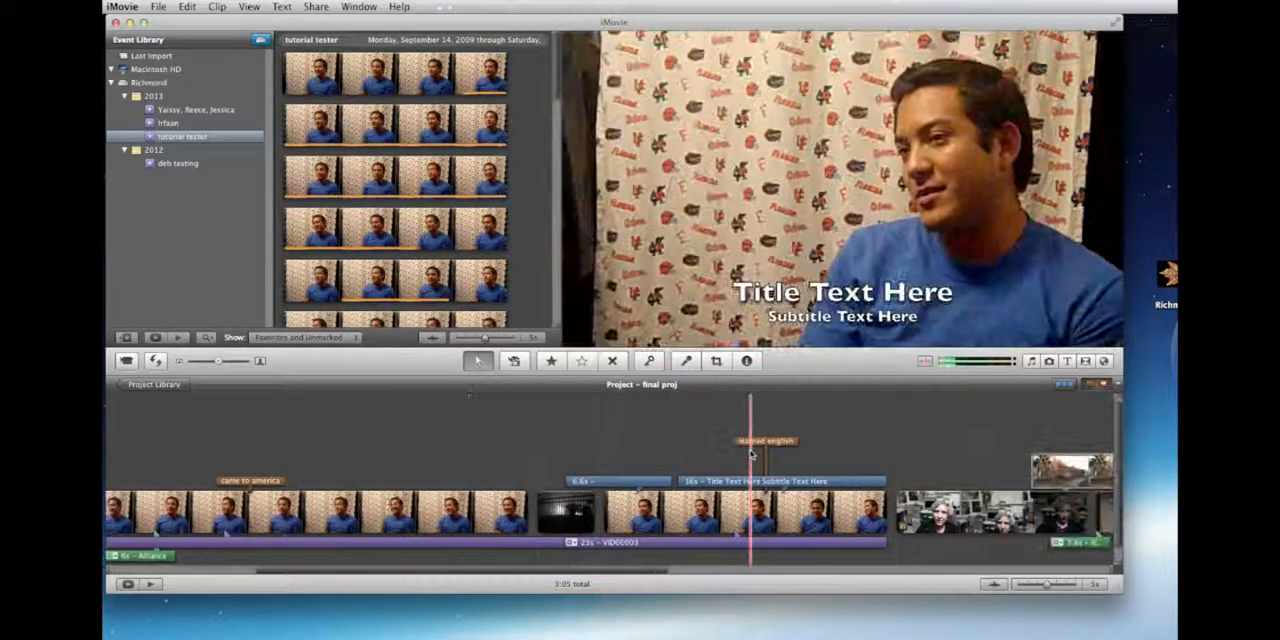
scroll(752, 455, left, 5)
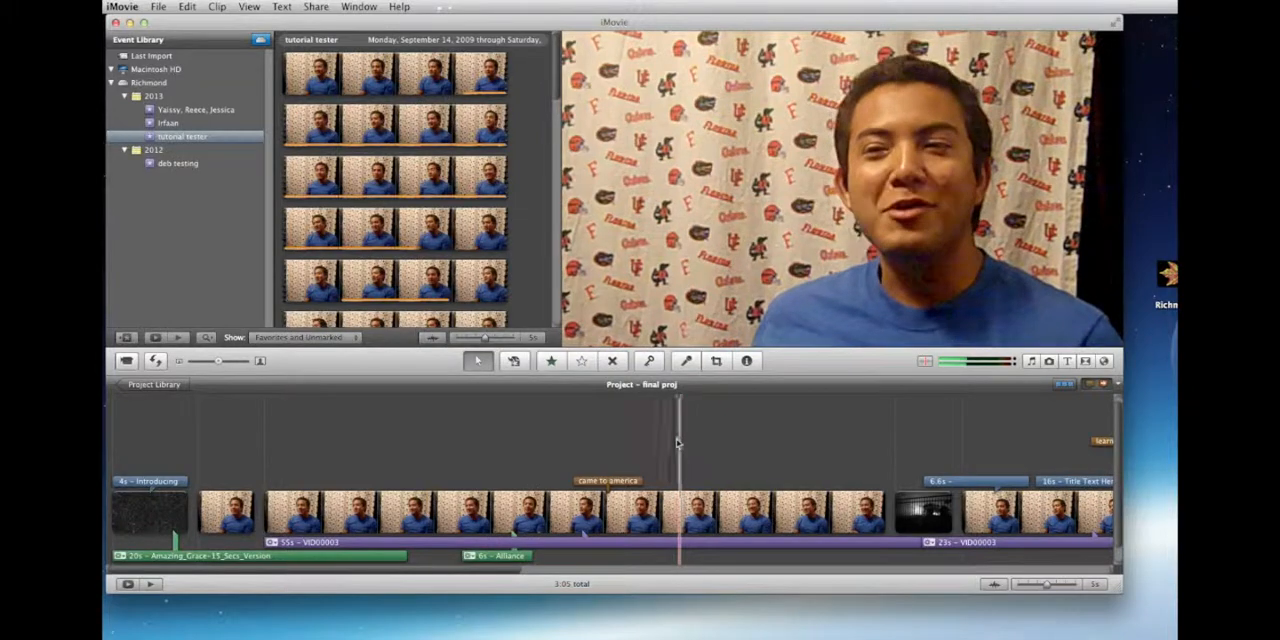
key(space)
drag(1118, 592, 1162, 618)
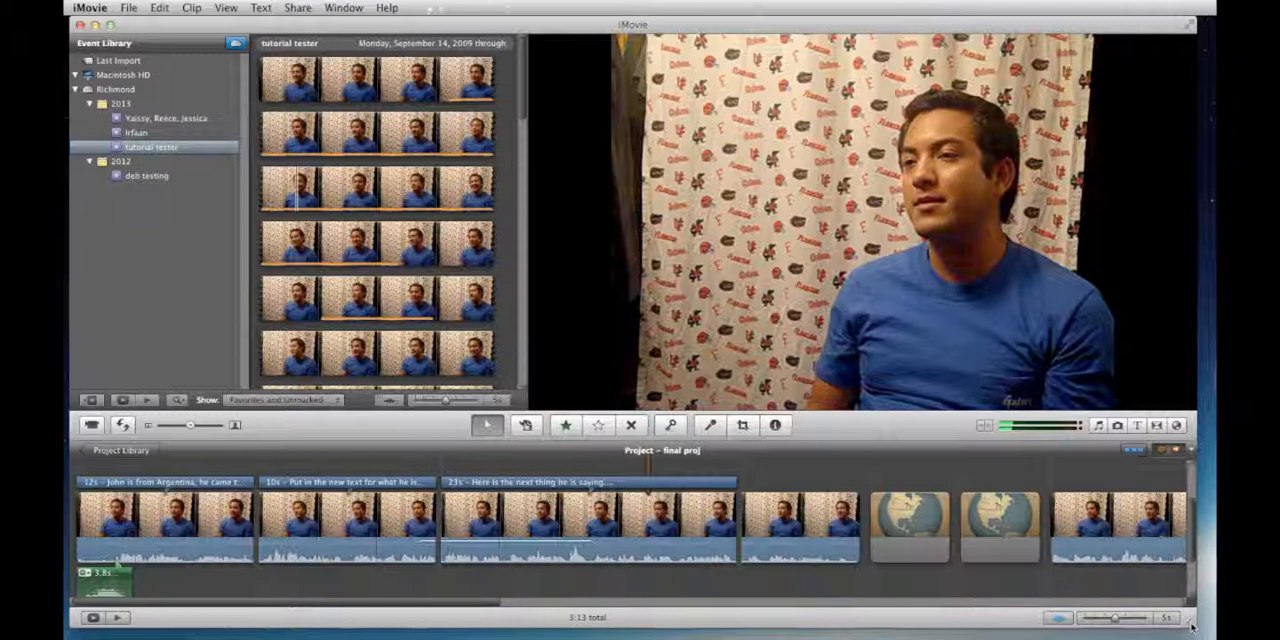
Step: Narrow the window and open the "Title Text Here Subtitle Text Here" title from the project's marker list
drag(1207, 626, 914, 616)
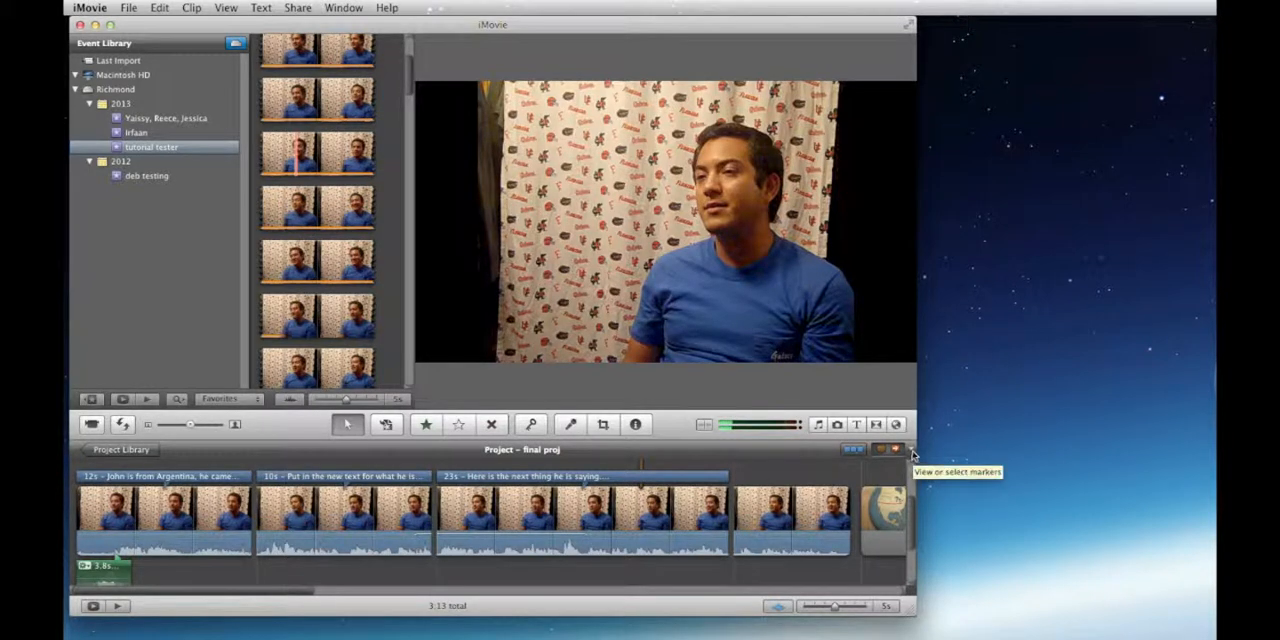
click(912, 455)
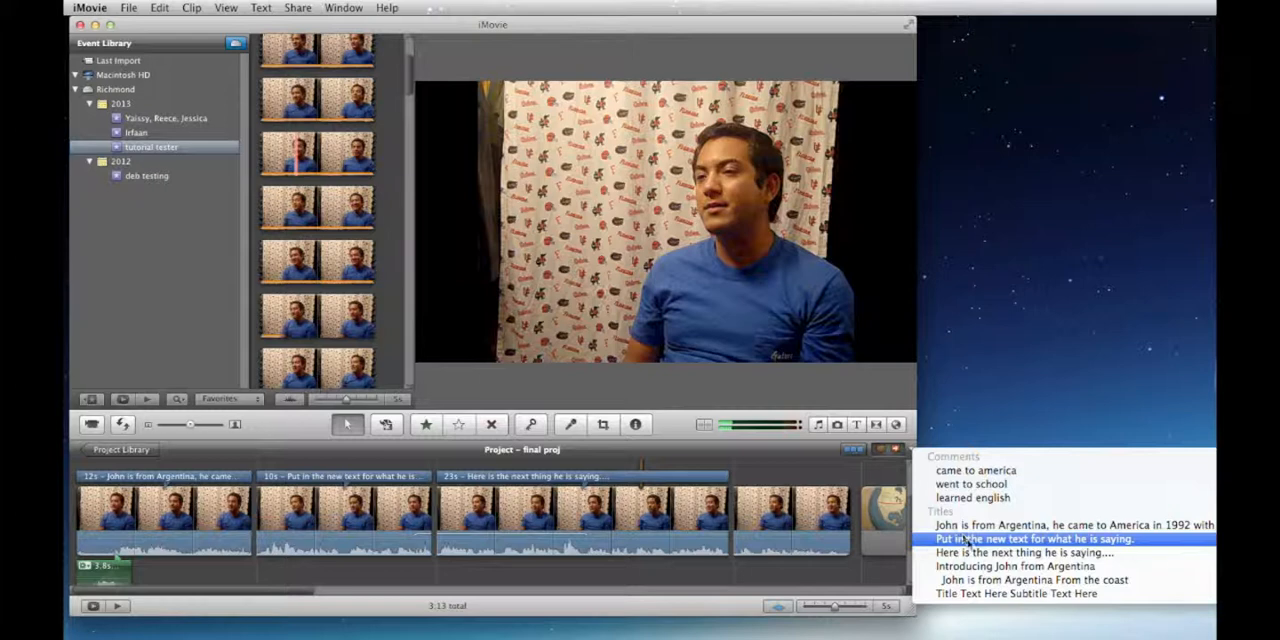
click(958, 594)
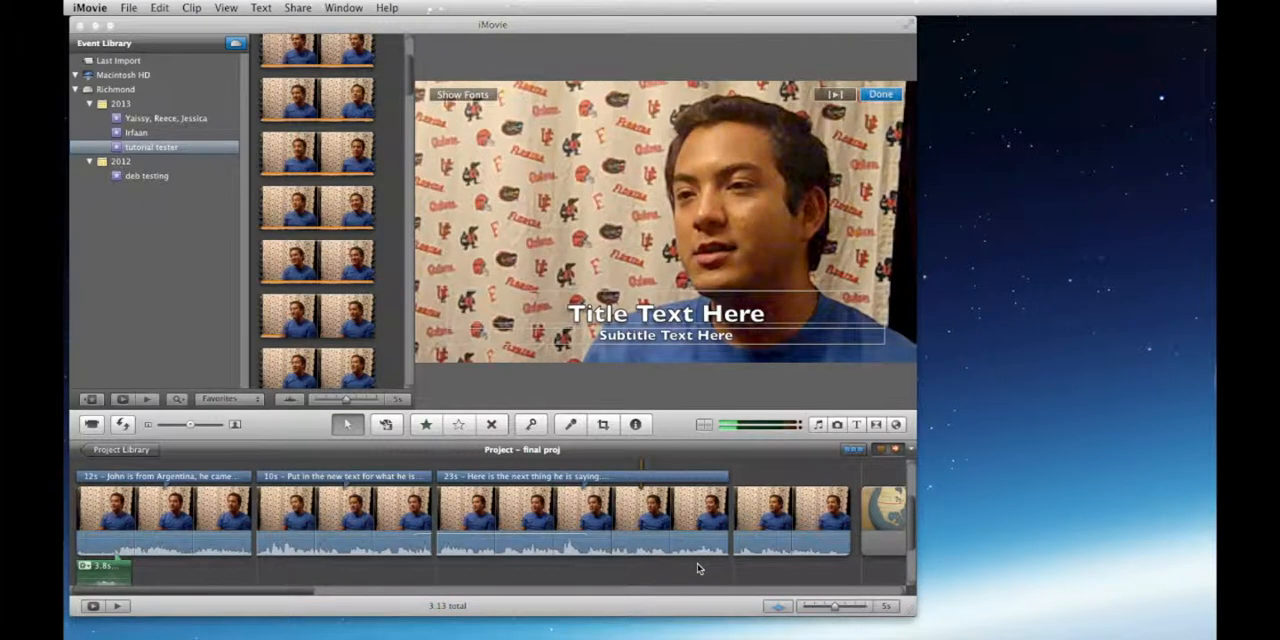
Step: Replace the placeholder "Title Text Here" with "Hi I am" followed by the interviewee's first name
click(718, 313)
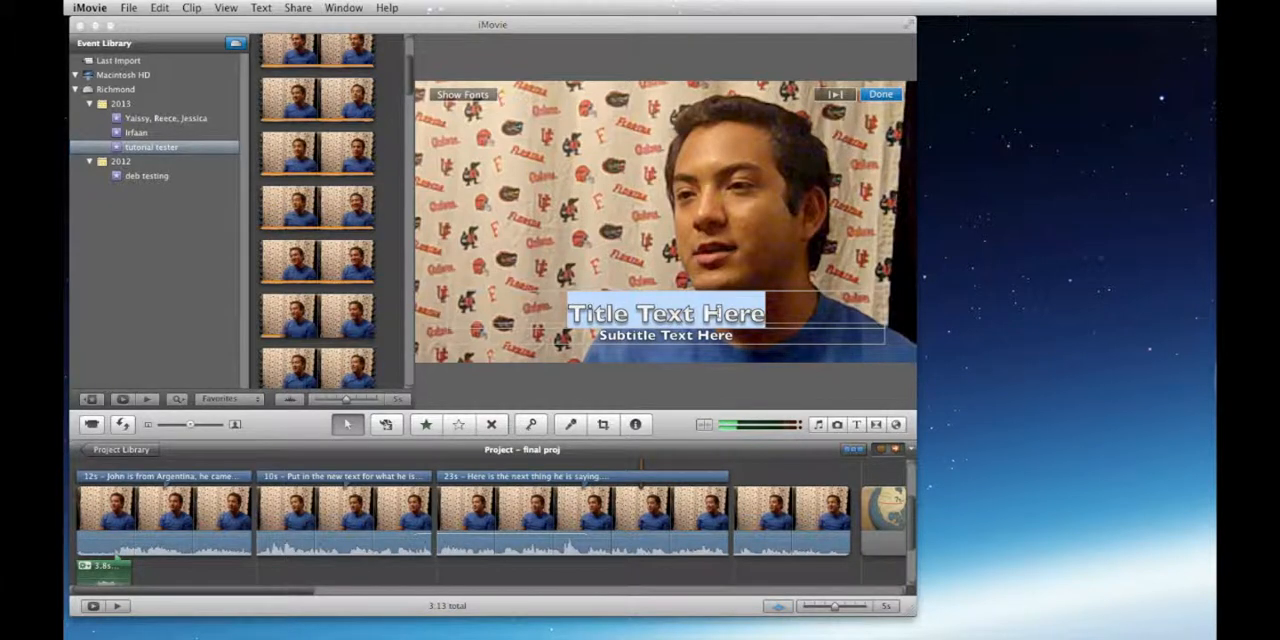
text(Hi m)
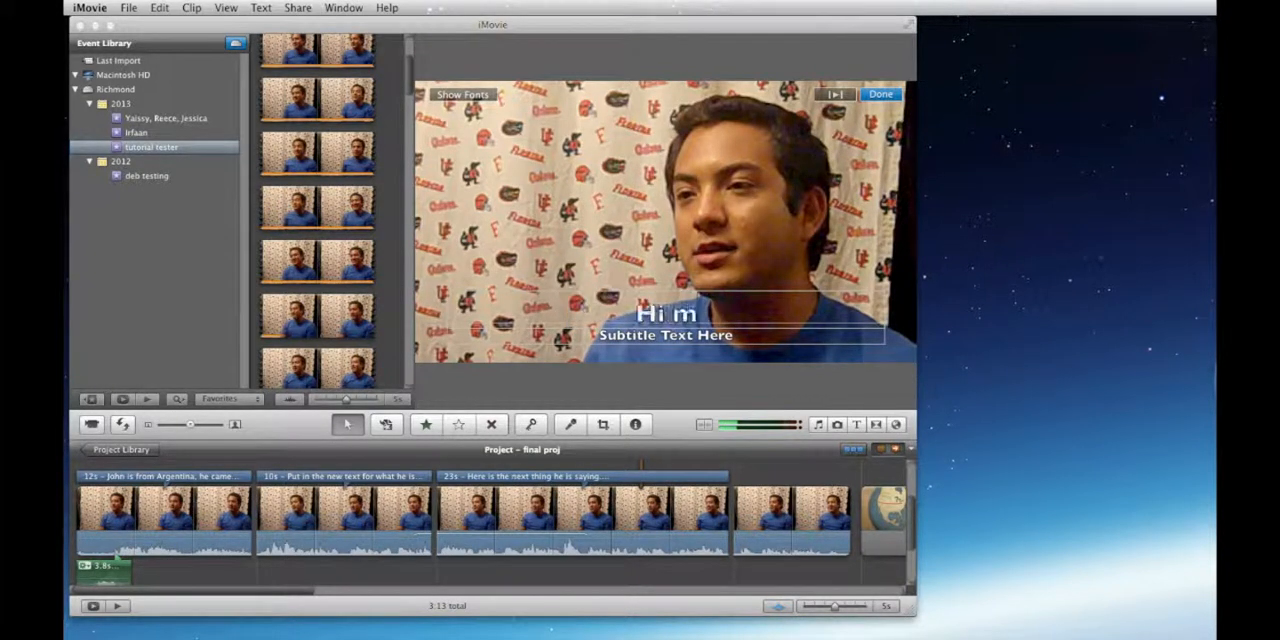
key(BackSpace)
key(BackSpace)
text(I a)
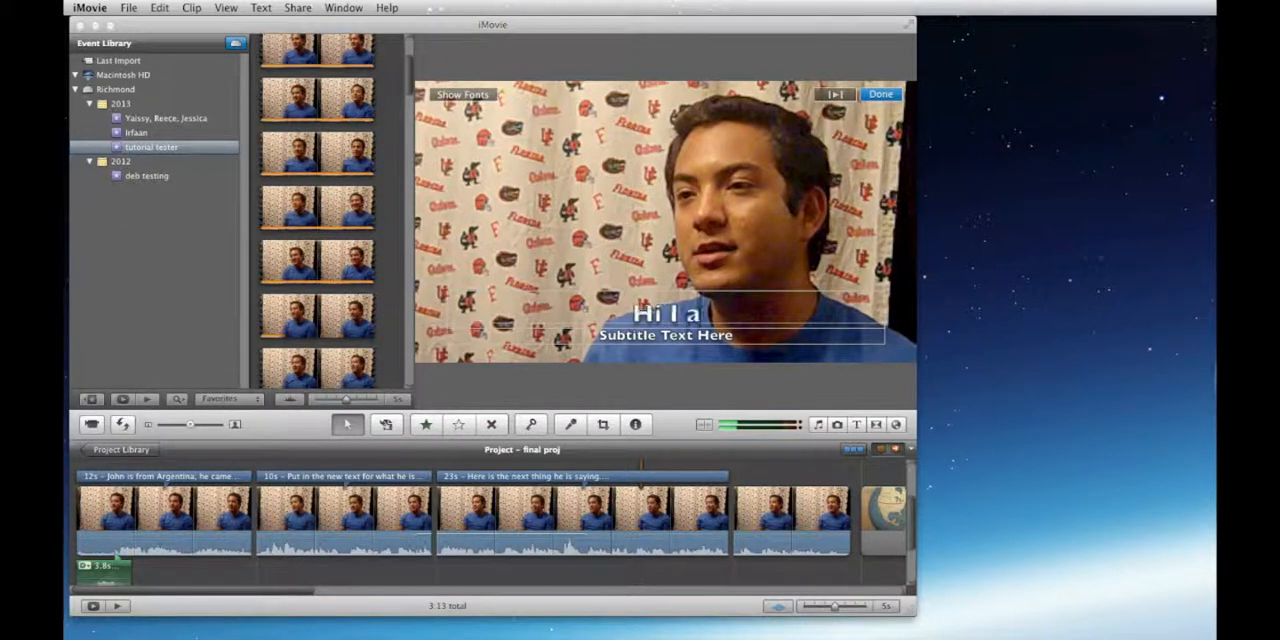
text(m John)
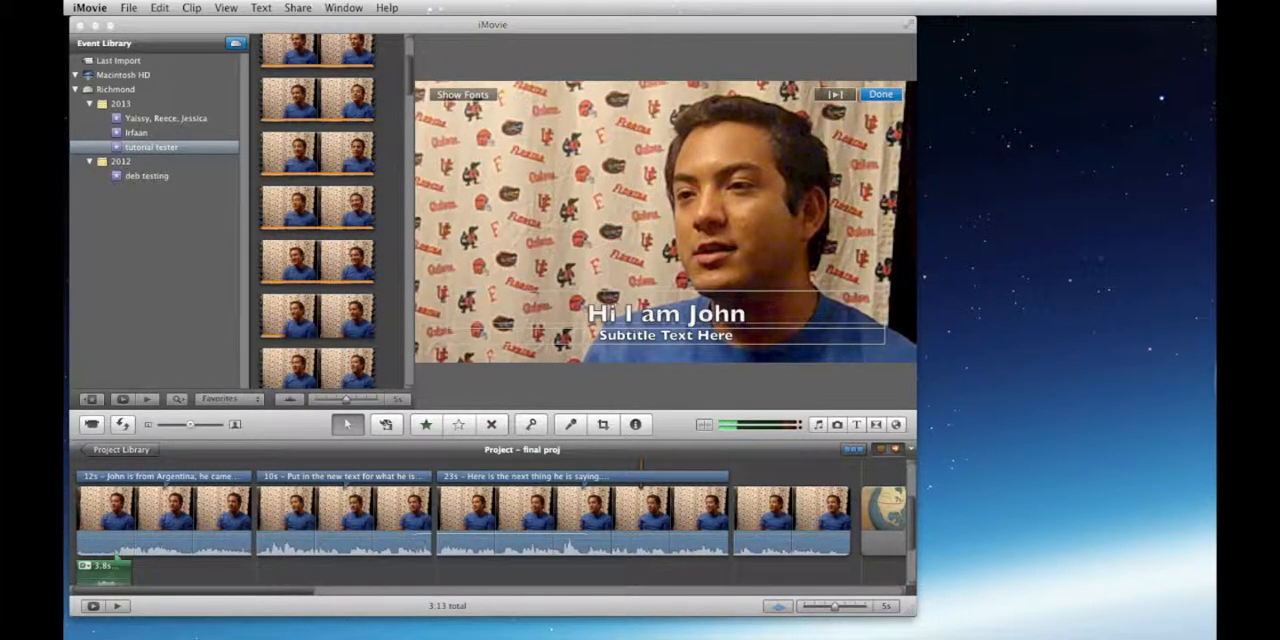
Step: Replace the placeholder subtitle with "I am from Argentina!" and finish editing the title
key(Tab)
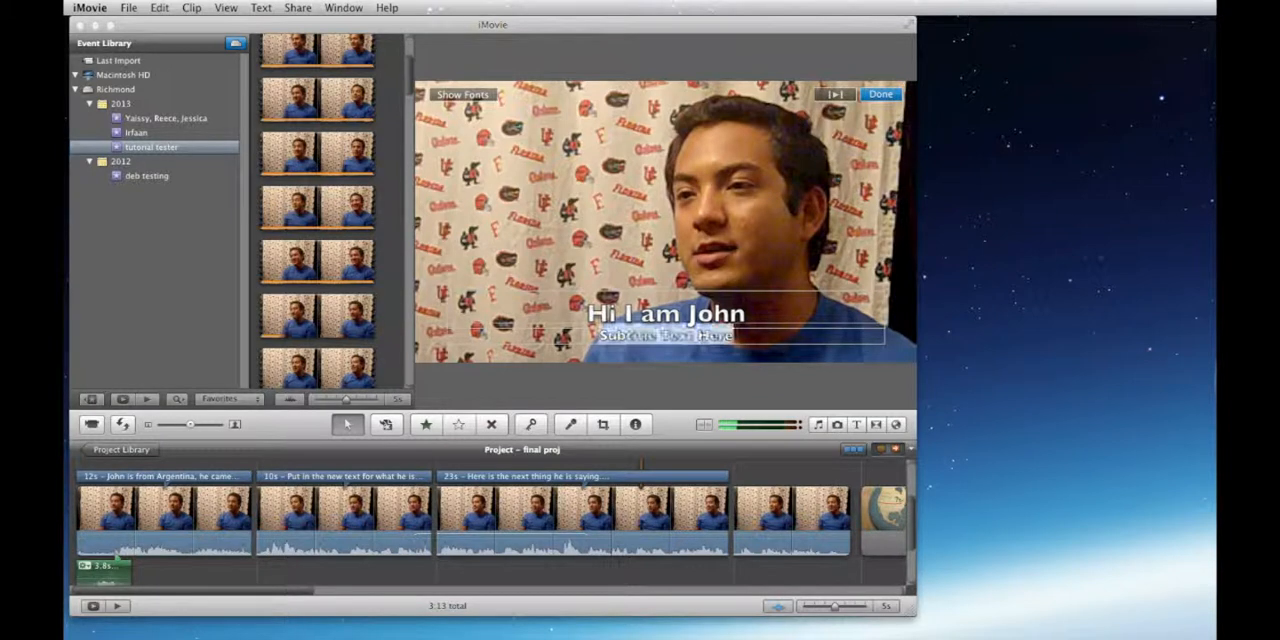
text(I am from)
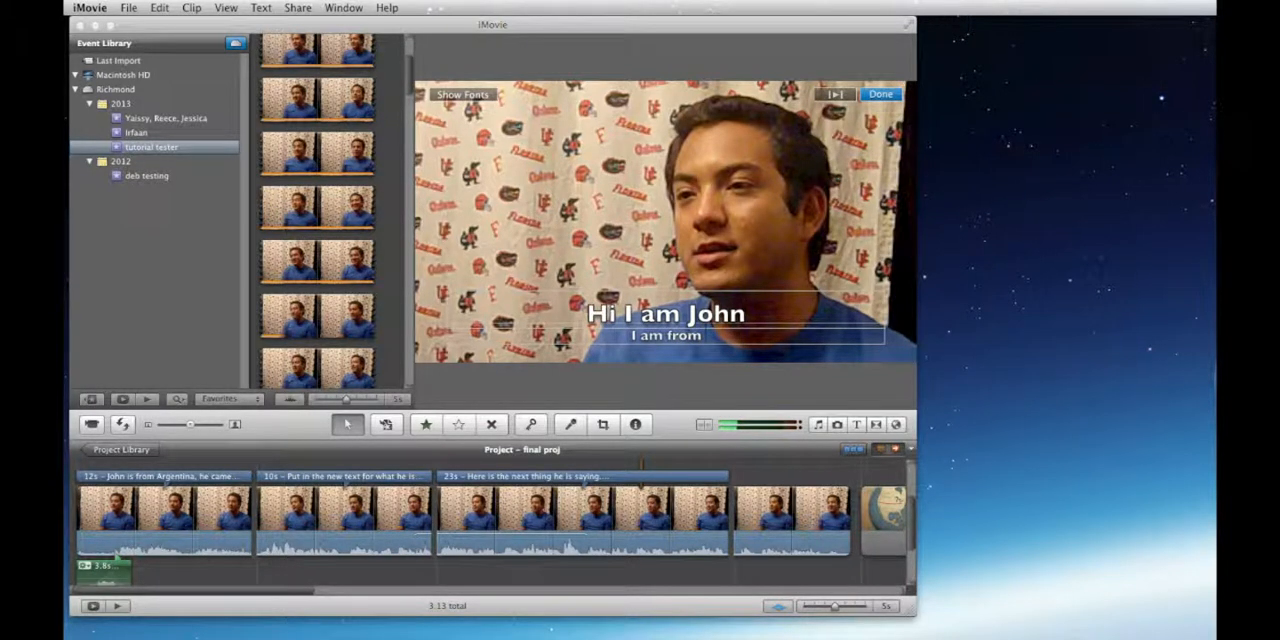
text( Argentina)
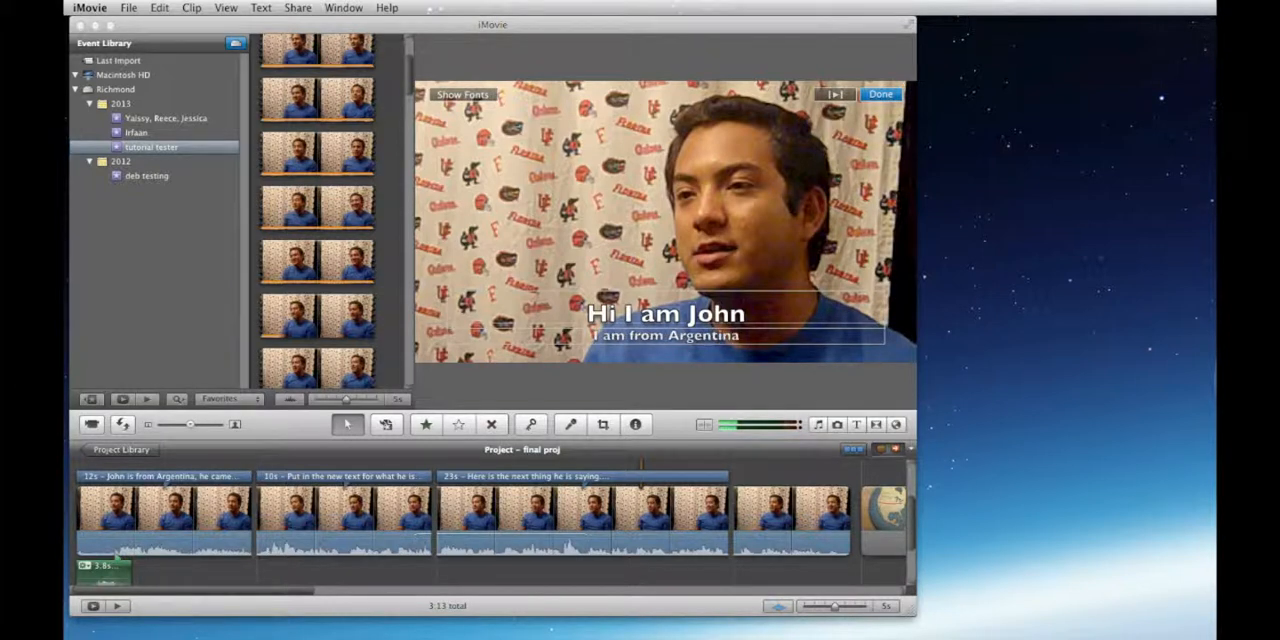
text(!)
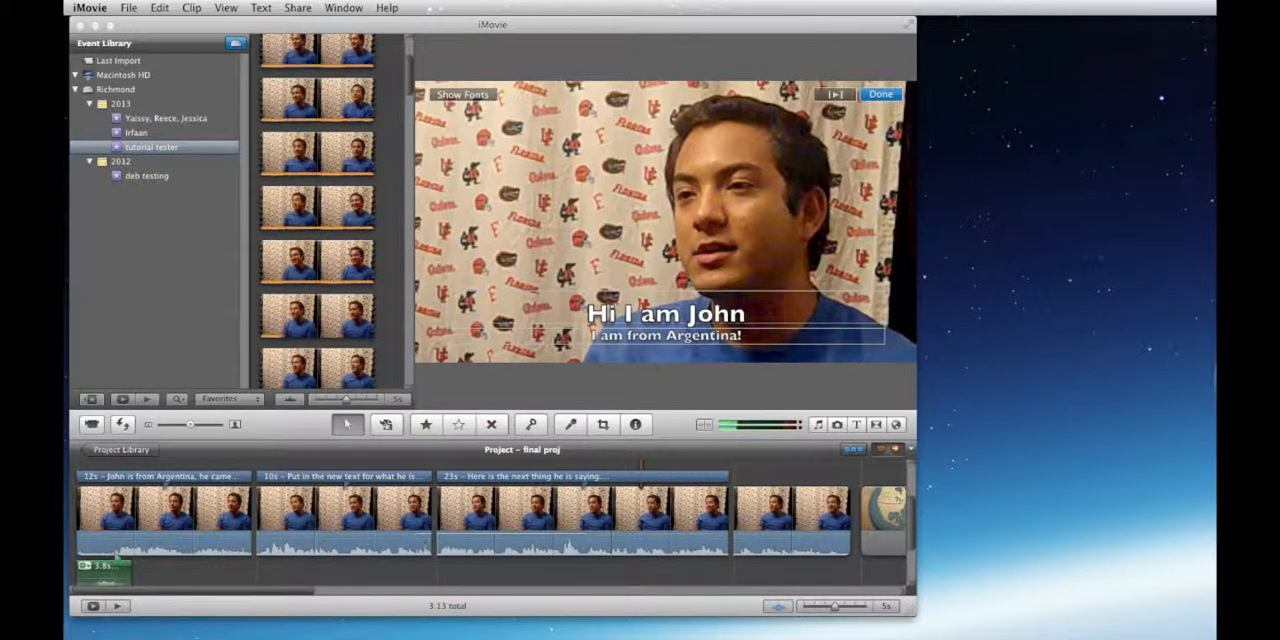
click(880, 94)
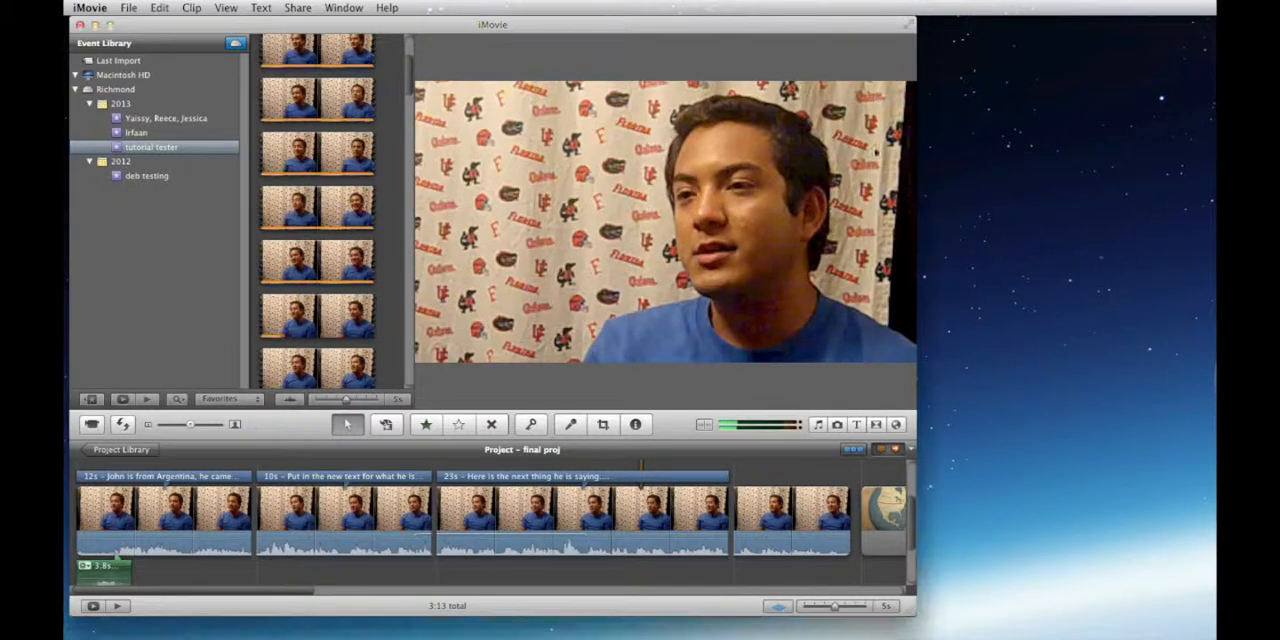
Step: Review the project's list of comments and titles, and play the interview clip in the timeline
click(912, 452)
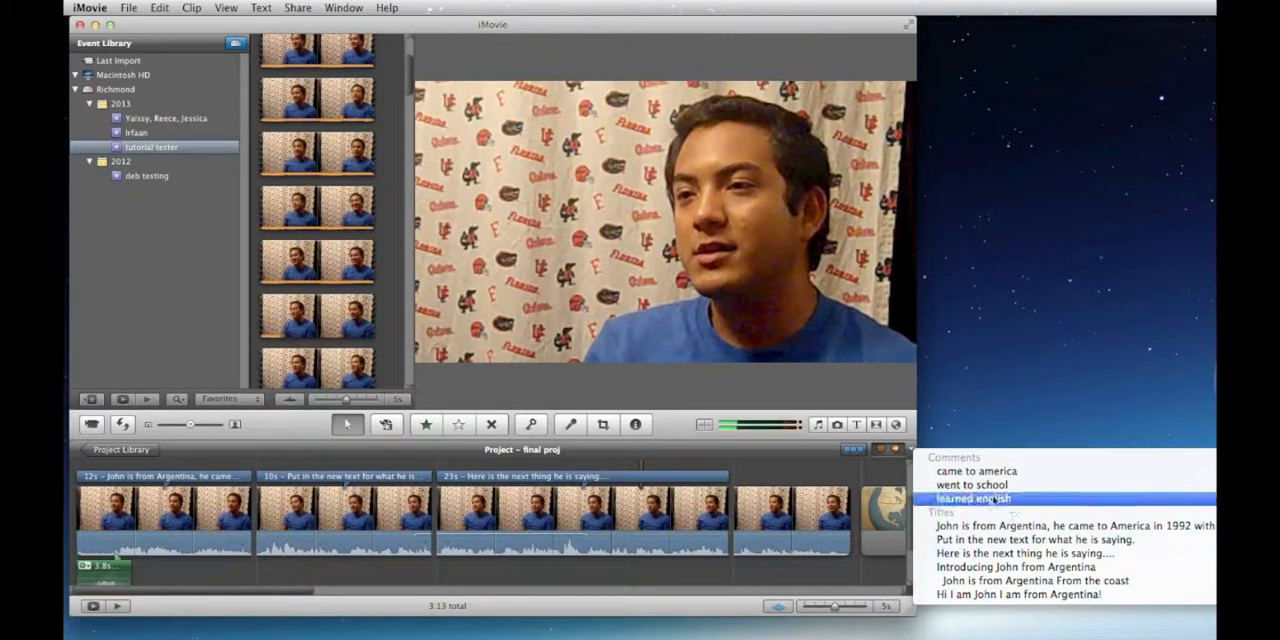
click(915, 459)
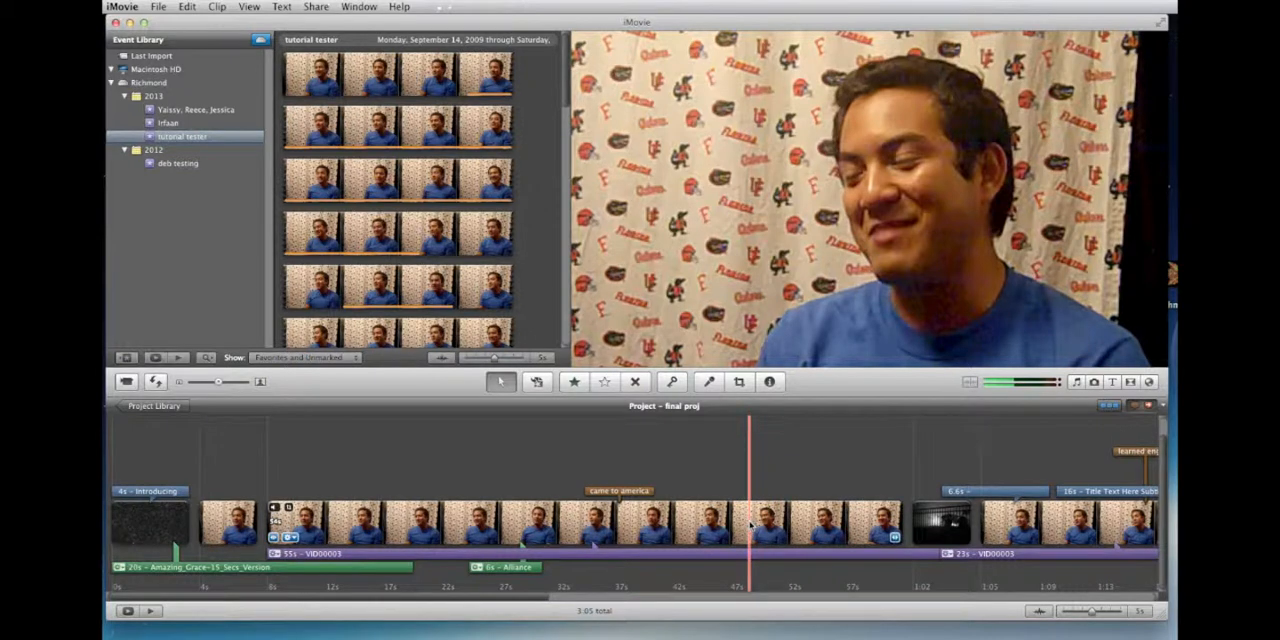
key(space)
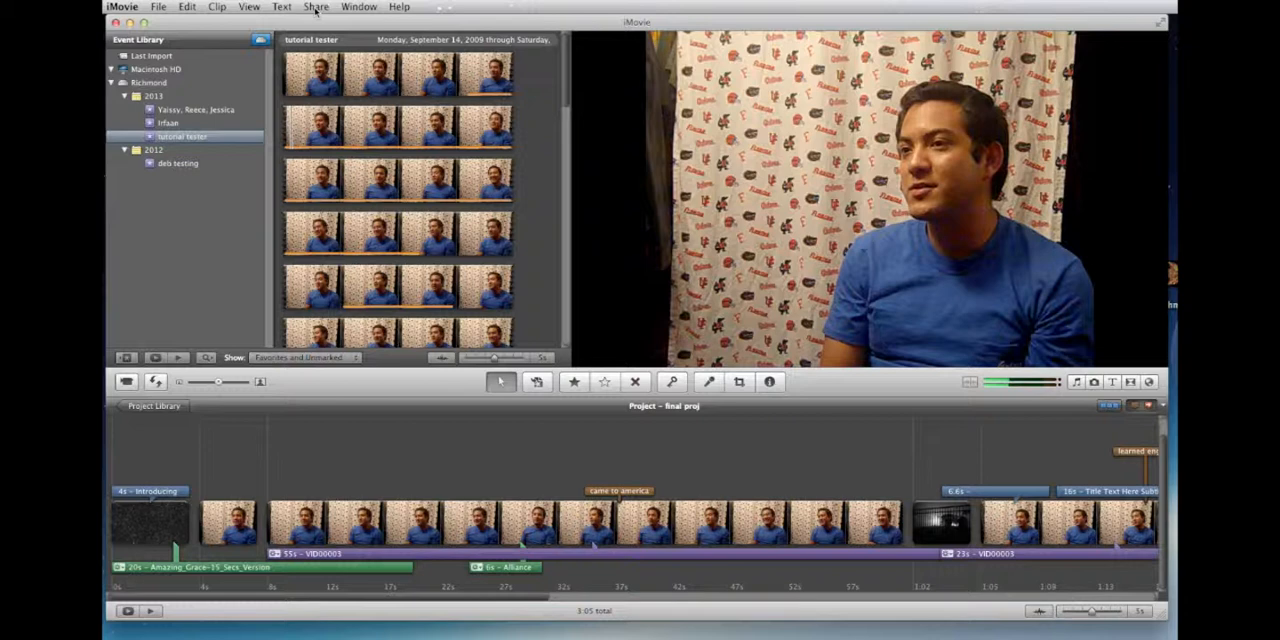
Step: Start a movie export and set its file name to "draft", the interviewee's first name with an s, and "clips"
click(316, 7)
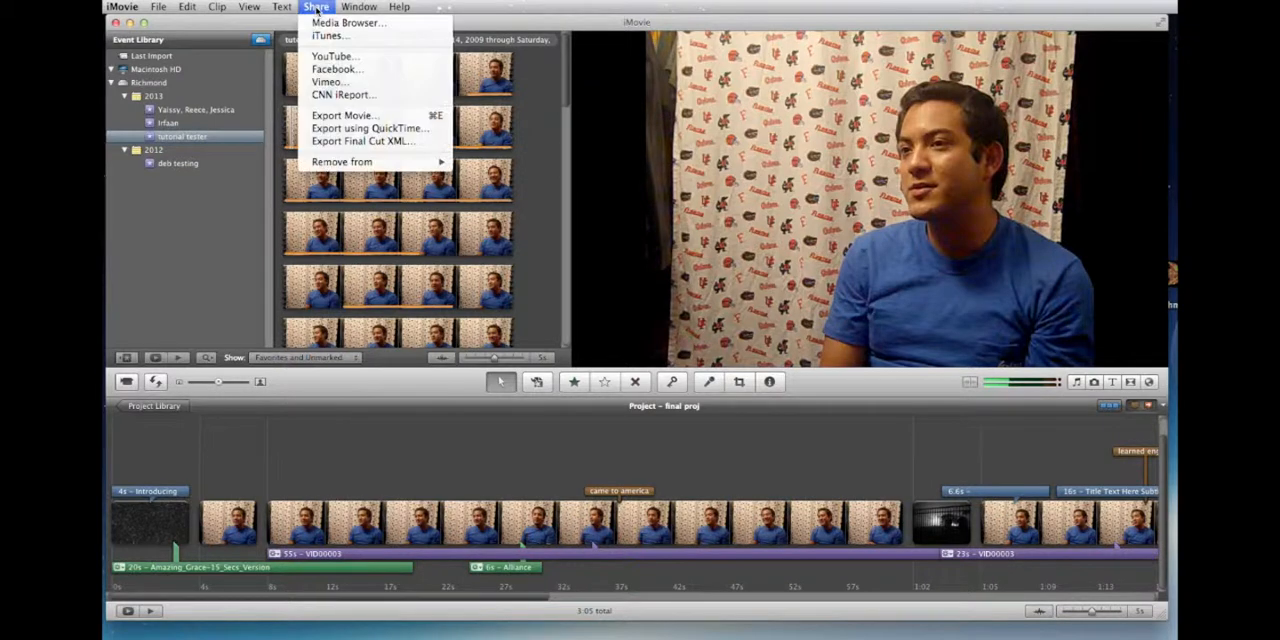
click(315, 117)
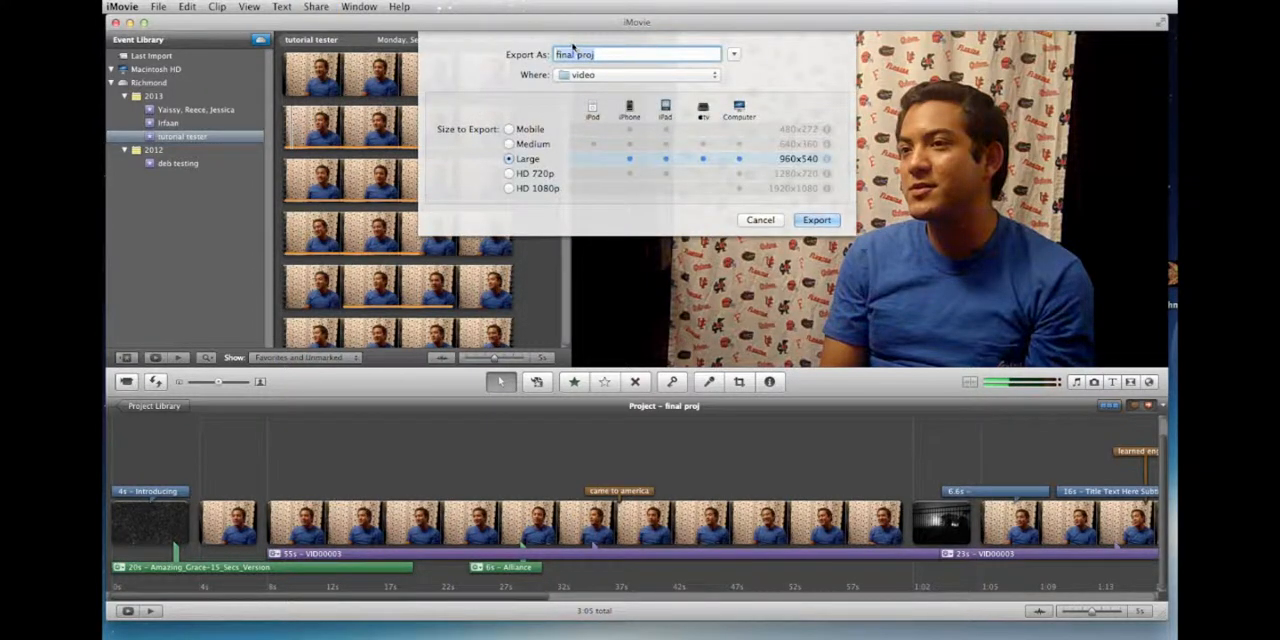
text(draft Johns c)
key(BackSpace)
text(s)
key(BackSpace)
text(clips)
Step: Expand the export dialog's file browser and choose the Media folder on the Richmond drive as the save location
click(605, 76)
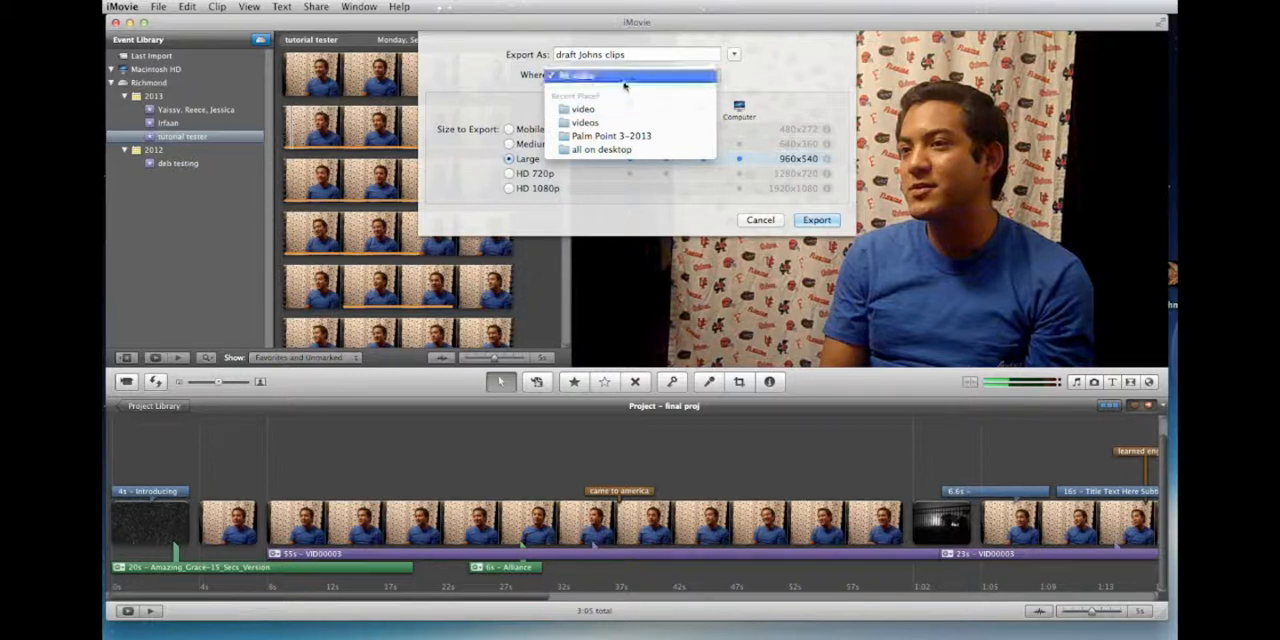
click(755, 85)
click(734, 55)
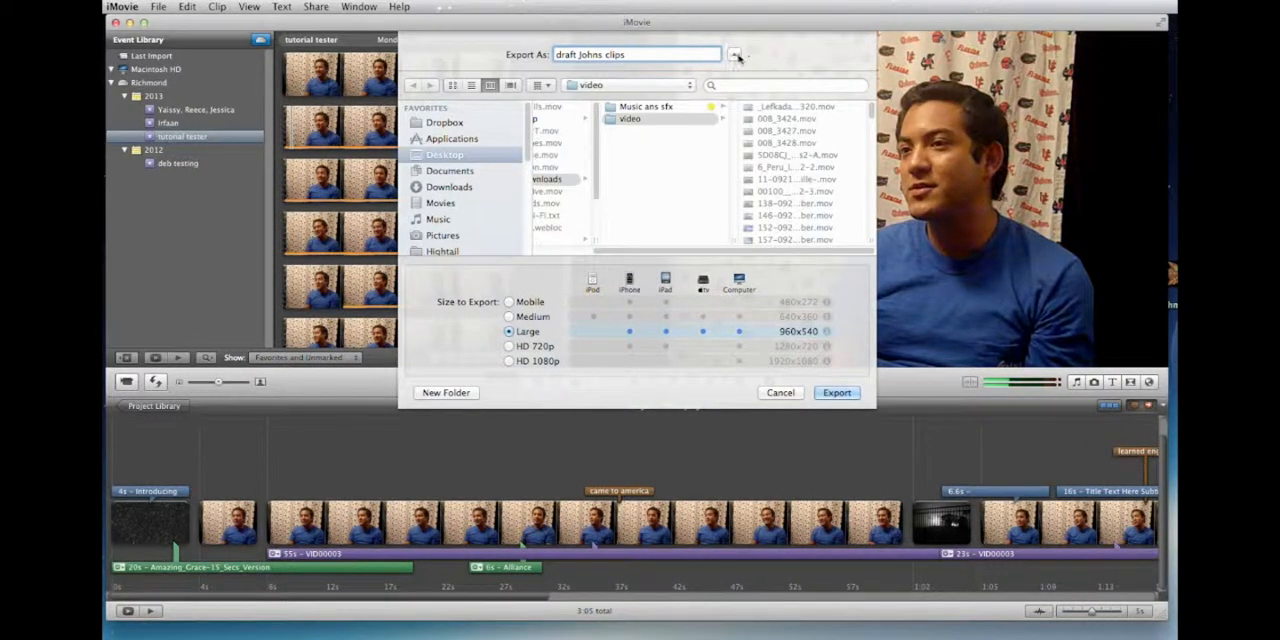
click(734, 56)
click(734, 55)
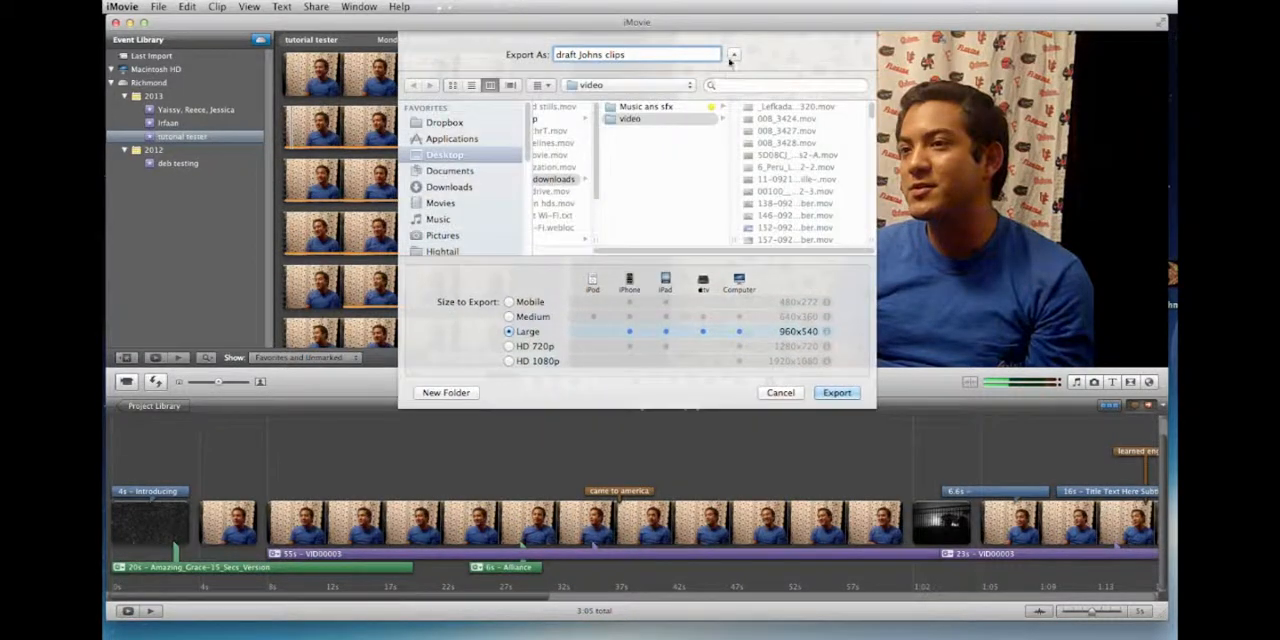
scroll(478, 180, down, 3)
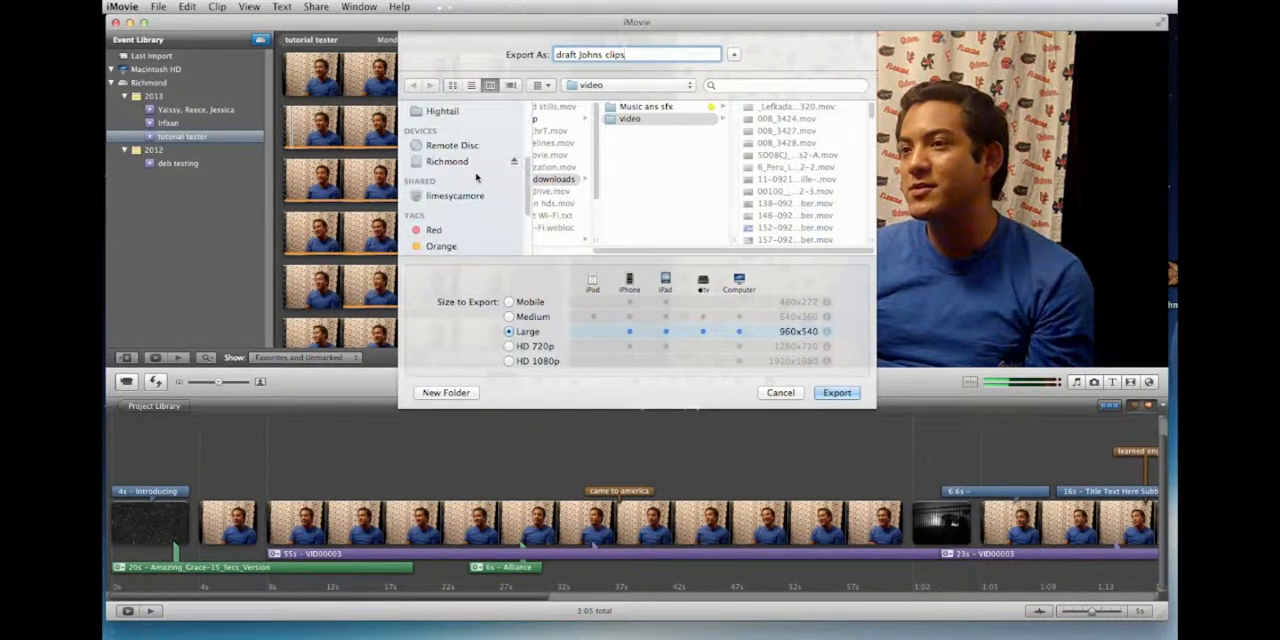
click(462, 162)
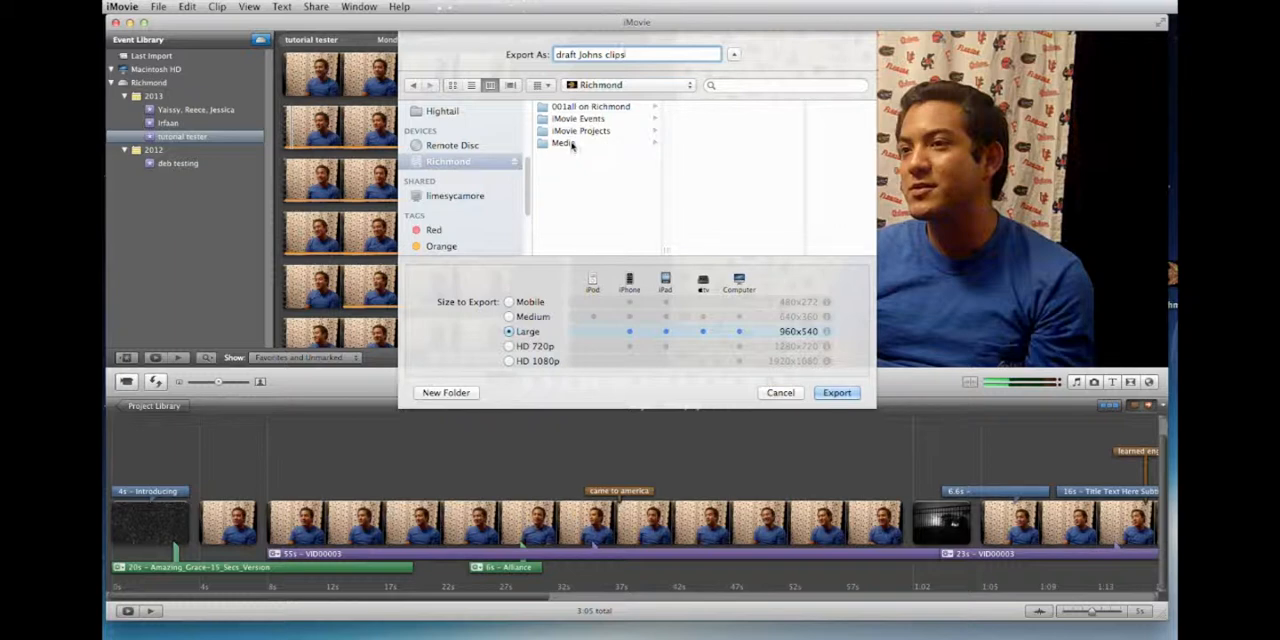
click(568, 143)
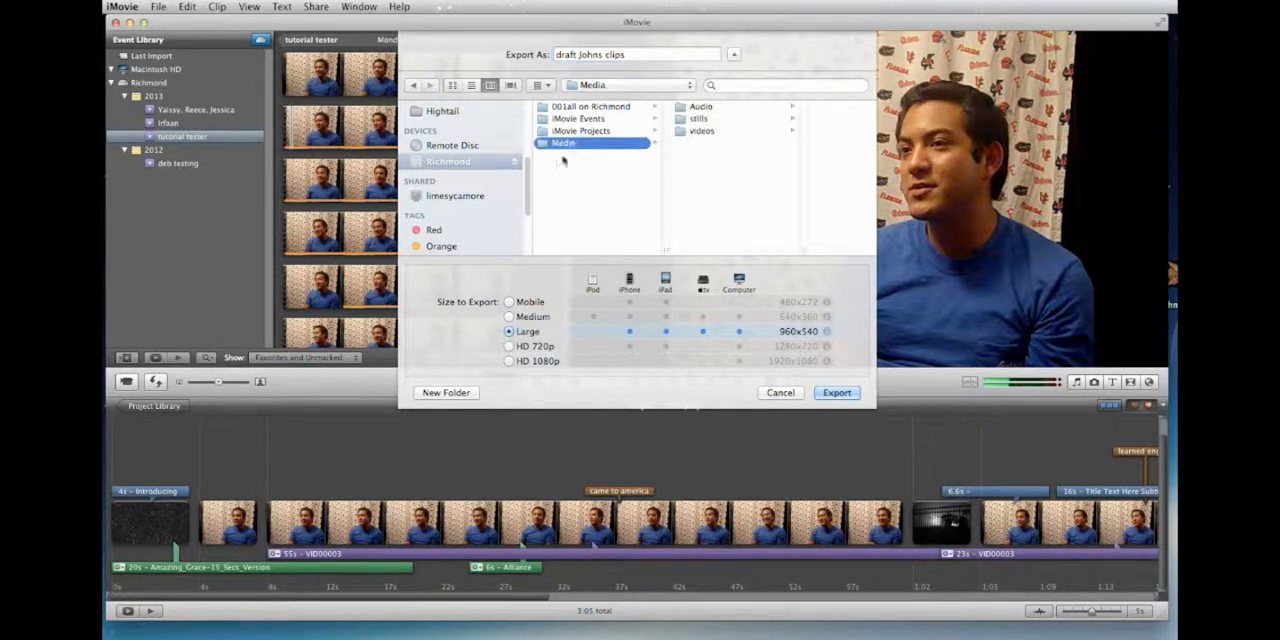
Step: Create a folder named "drafts" inside Media and export the movie into it at Medium size
click(446, 392)
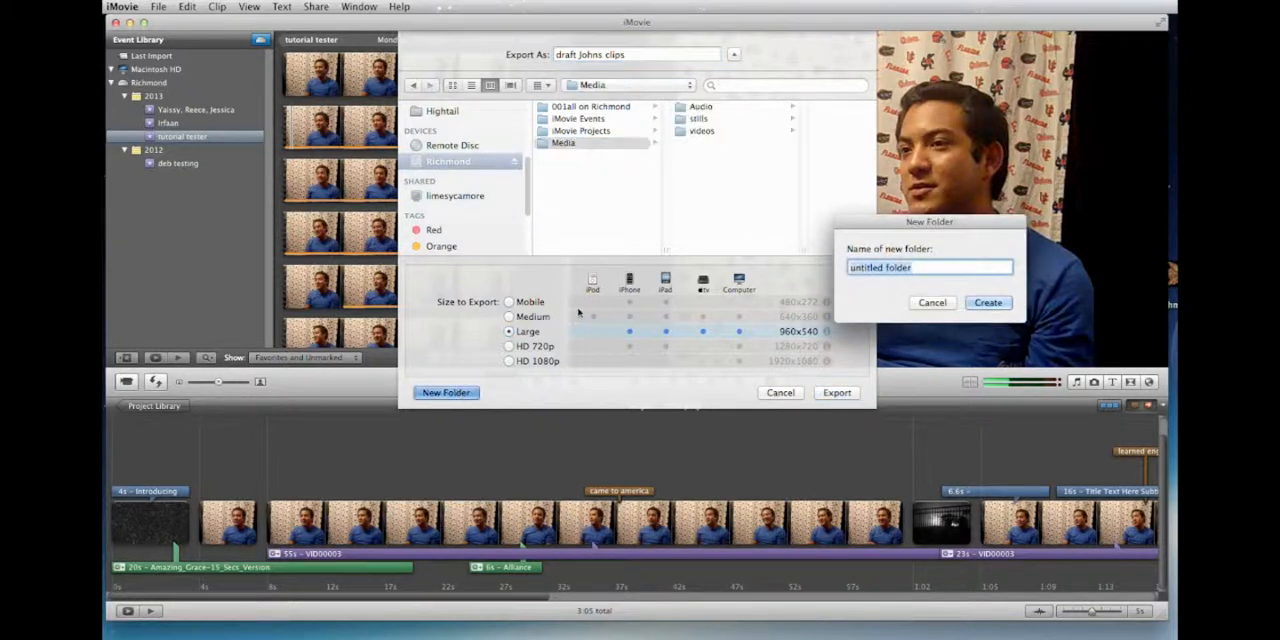
text(drafts)
key(Return)
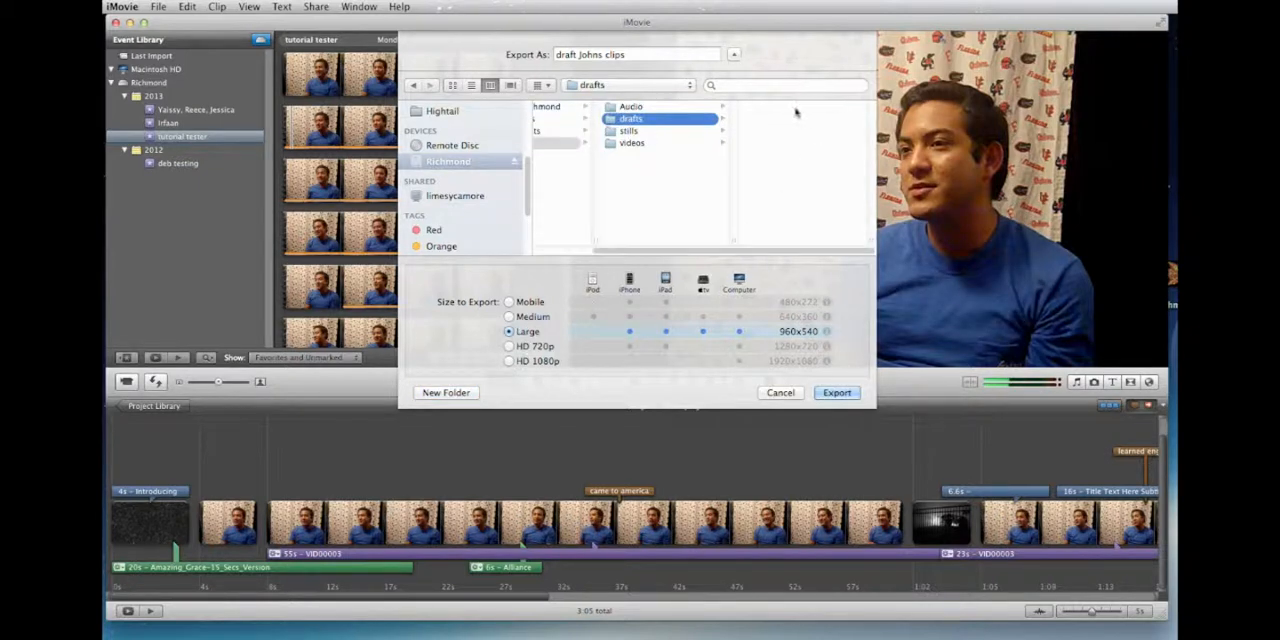
click(510, 316)
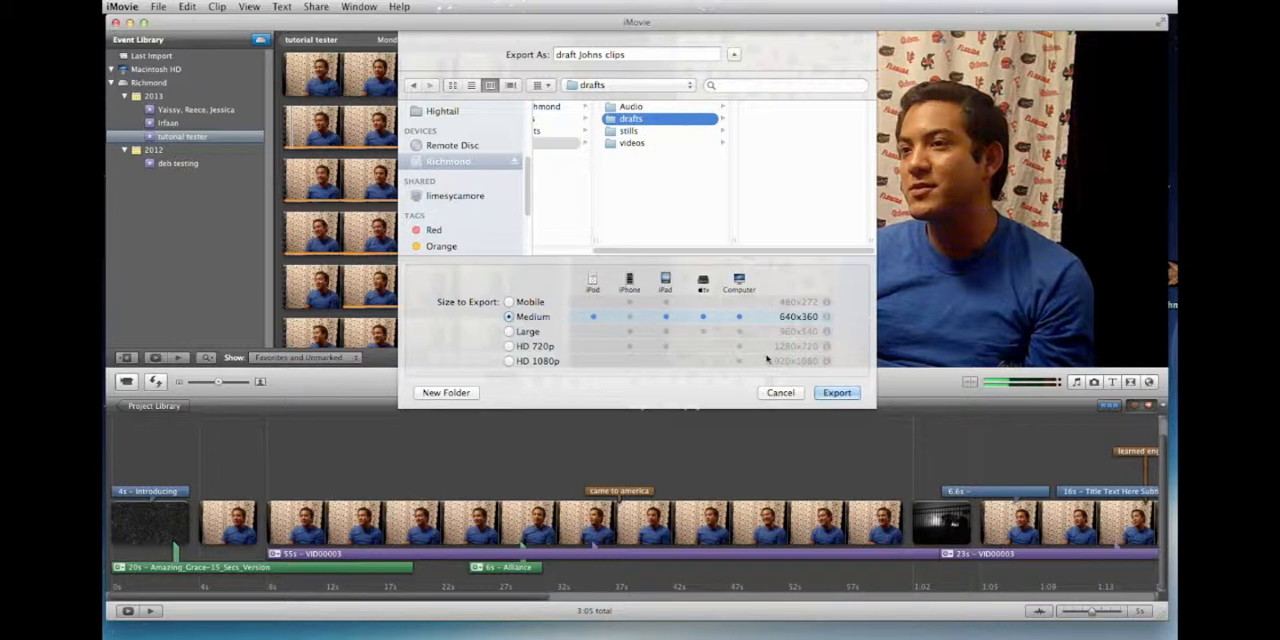
click(838, 393)
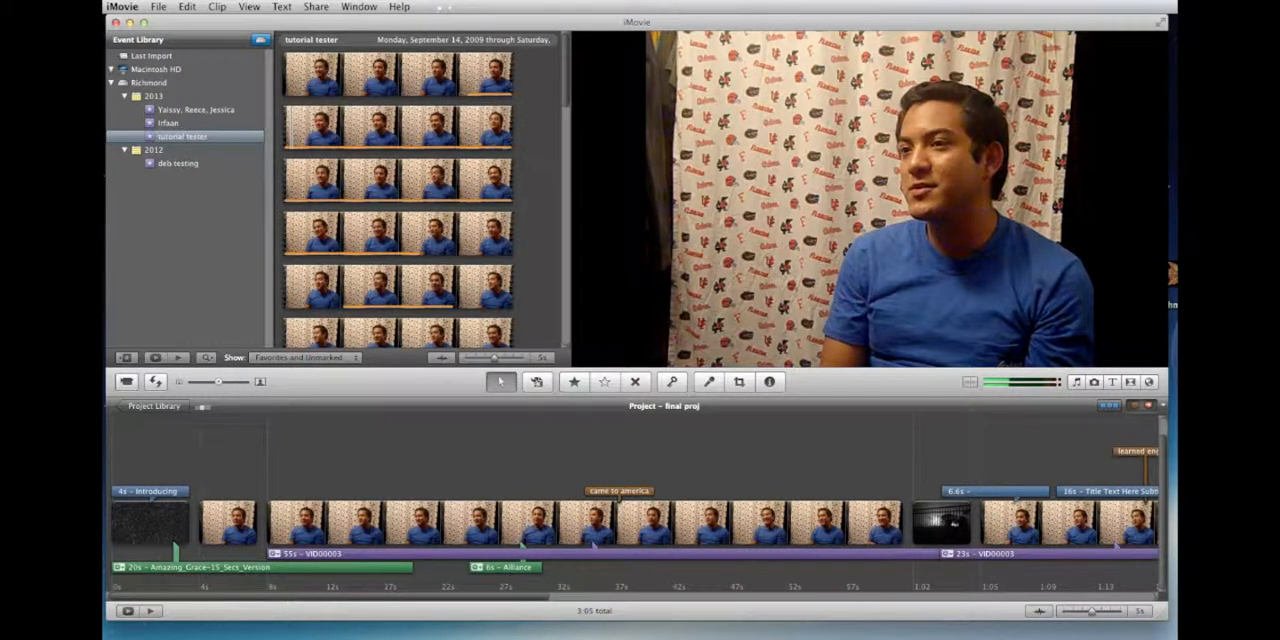
Step: Switch to Finder, open the Richmond drive and select the exported movie file in the drafts folder inside Media
double_click(1172, 273)
drag(604, 190, 609, 188)
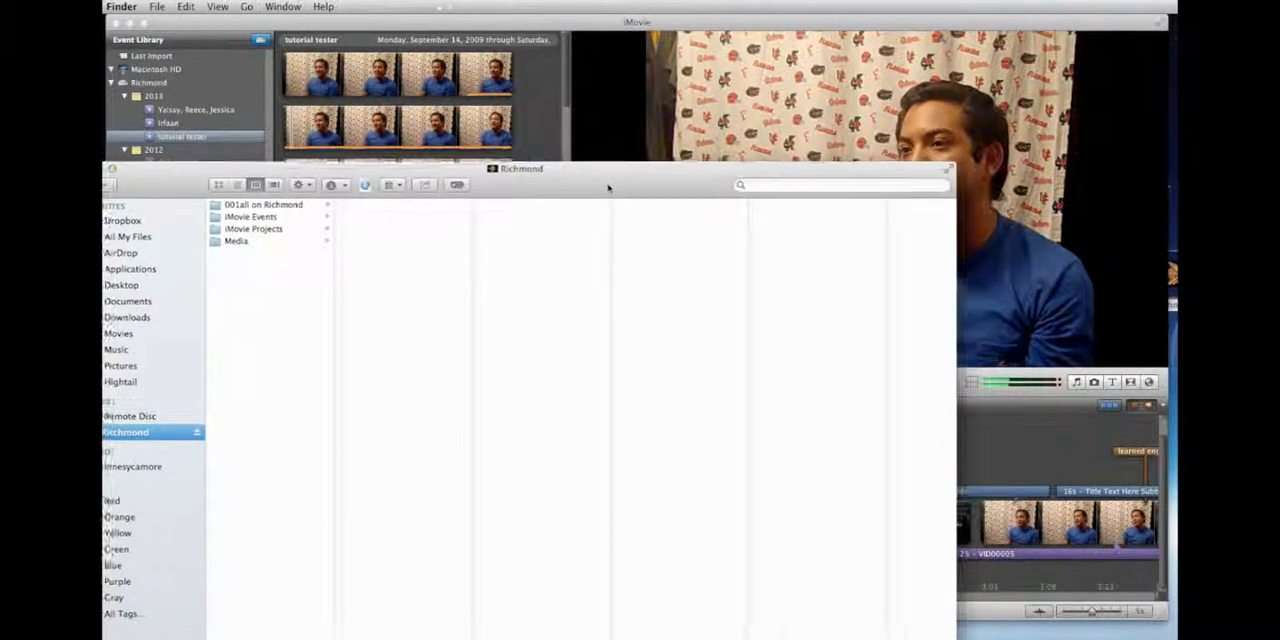
click(293, 286)
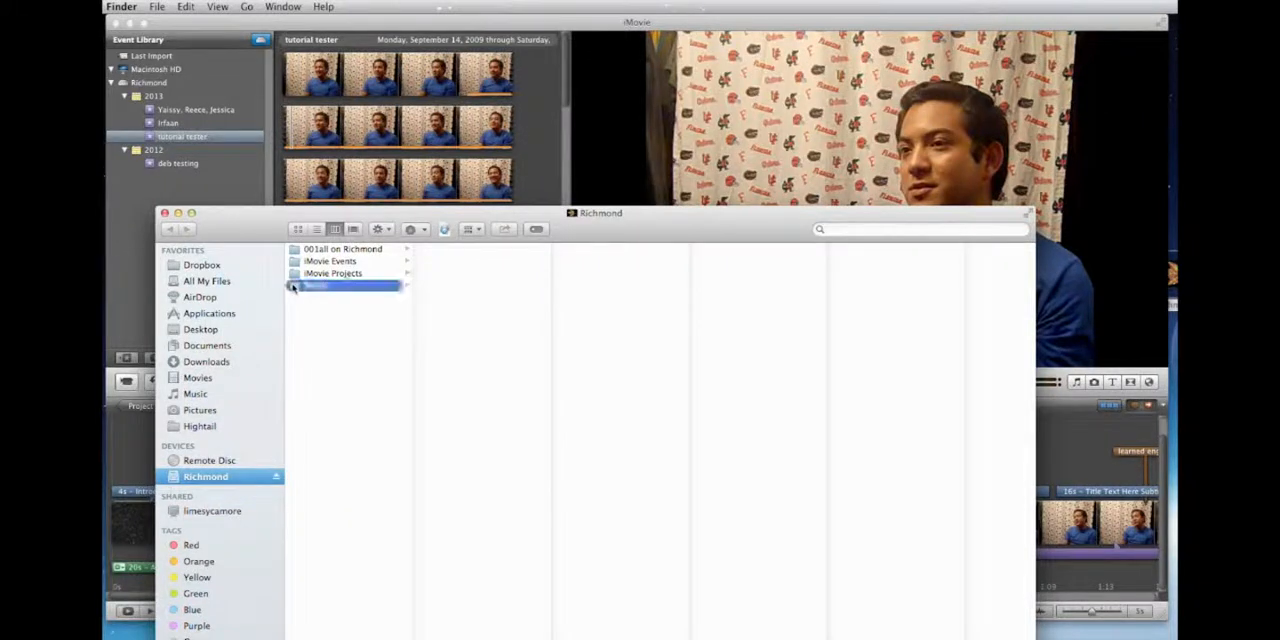
click(432, 261)
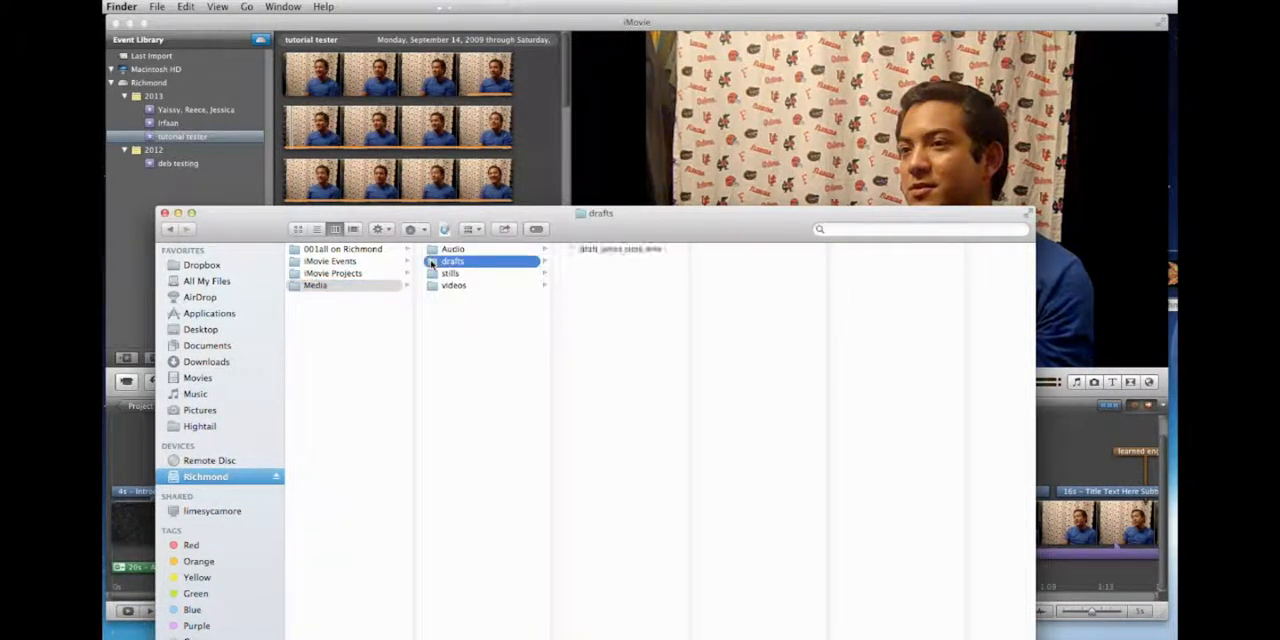
click(570, 250)
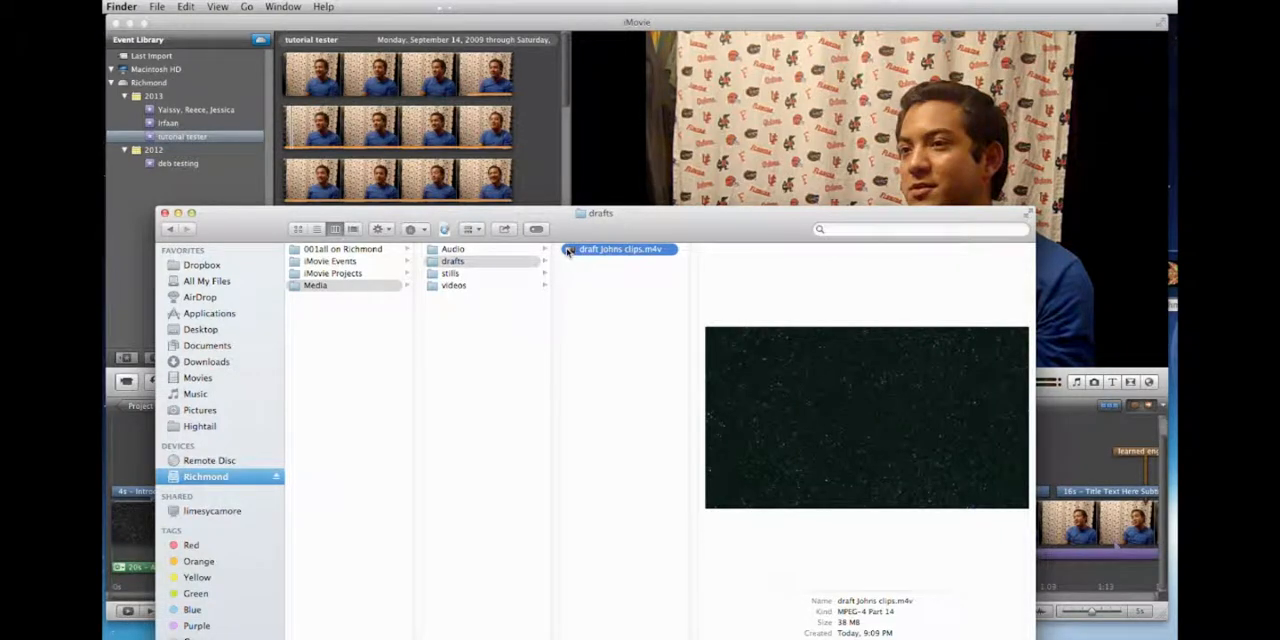
Step: Preview the exported draft movie in Quick Look, sampling several points through to its end, and close the preview
key(space)
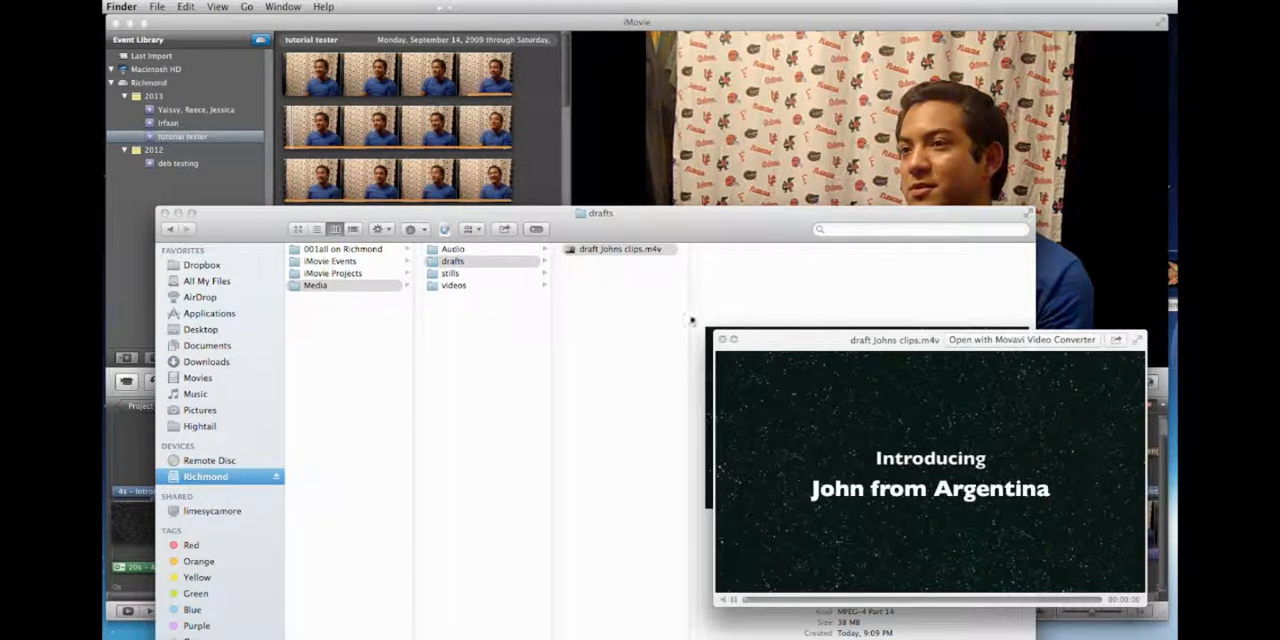
drag(831, 349, 514, 309)
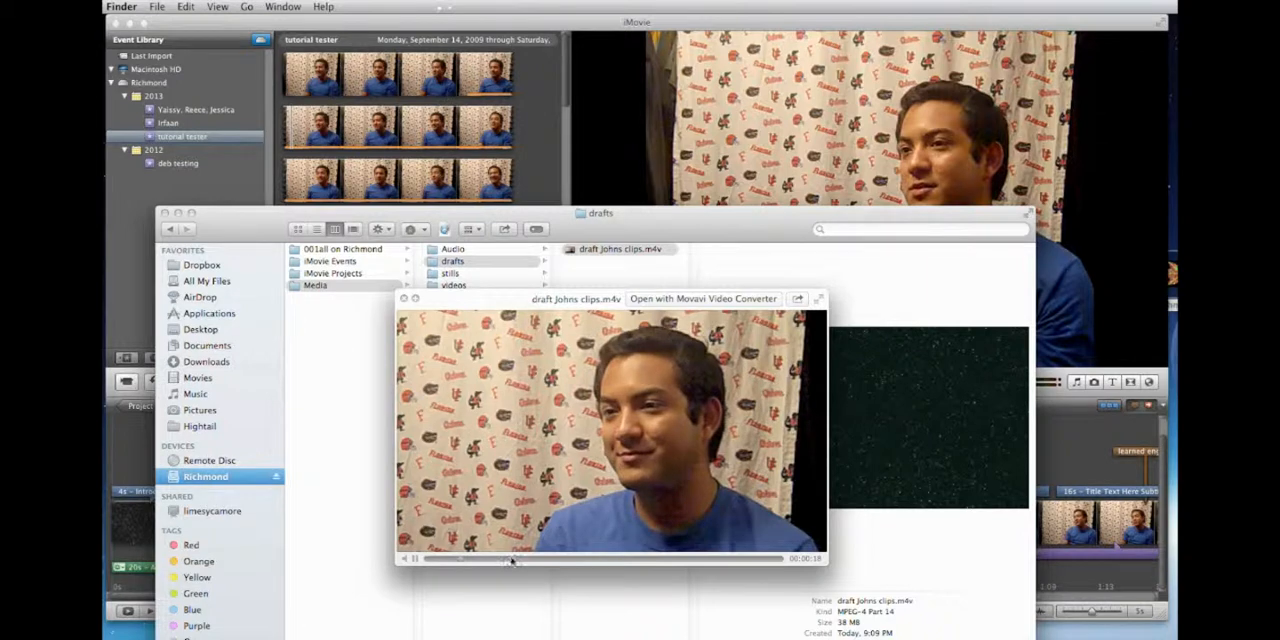
click(564, 560)
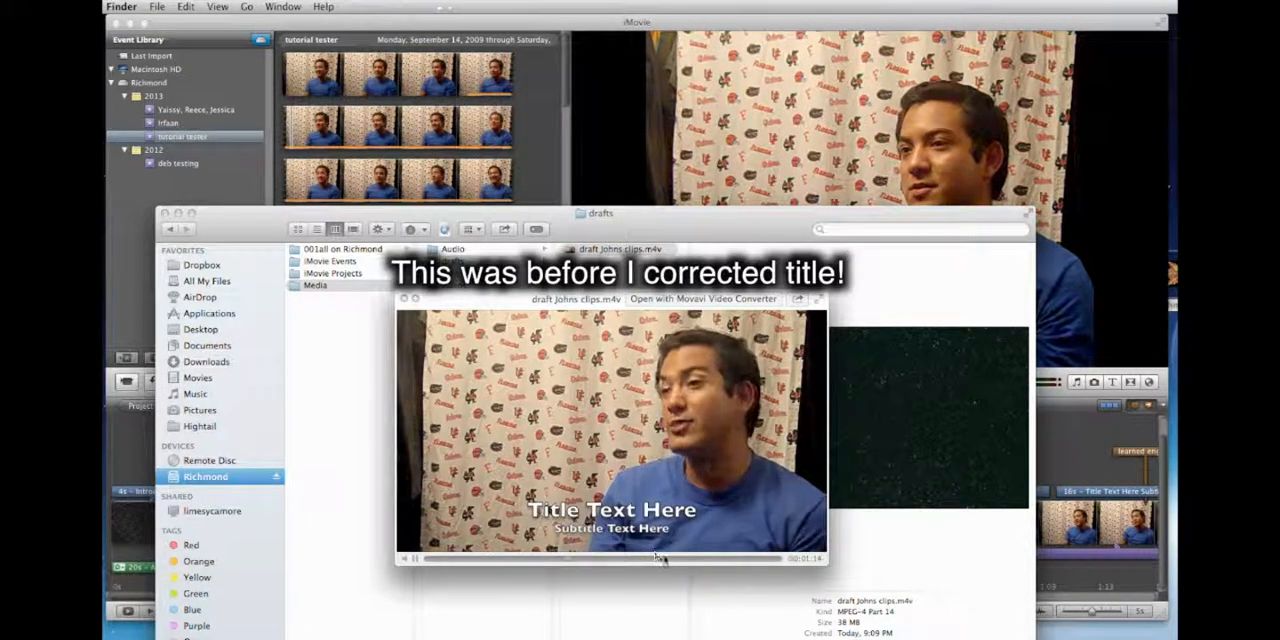
click(675, 562)
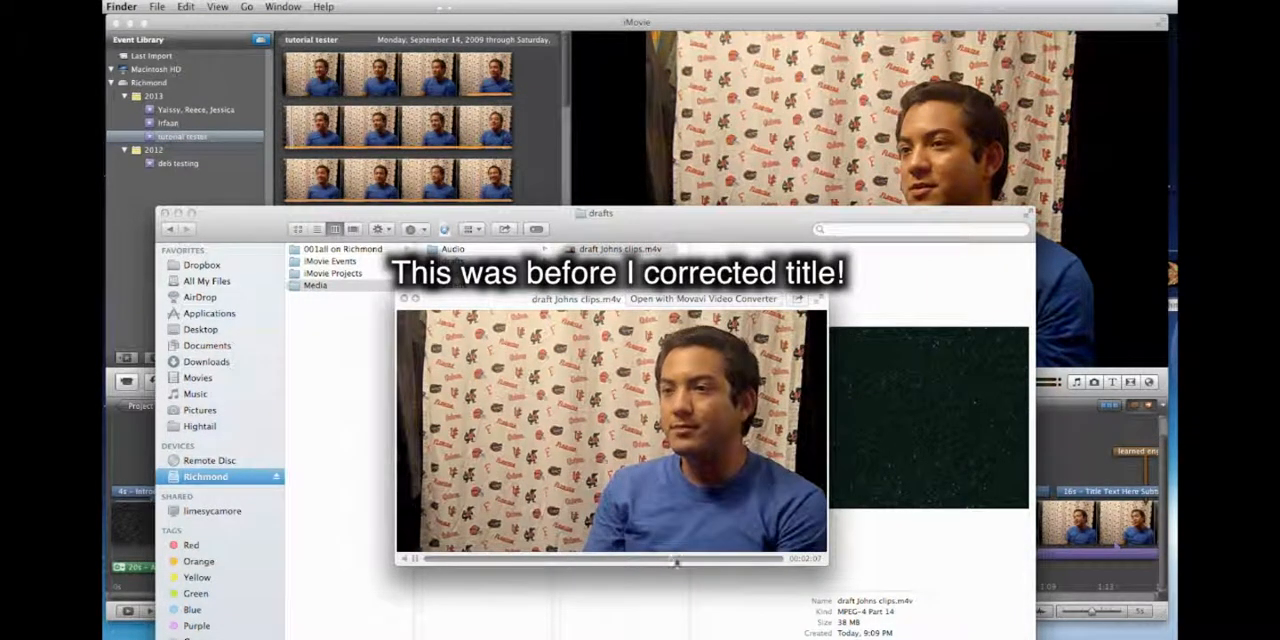
click(743, 562)
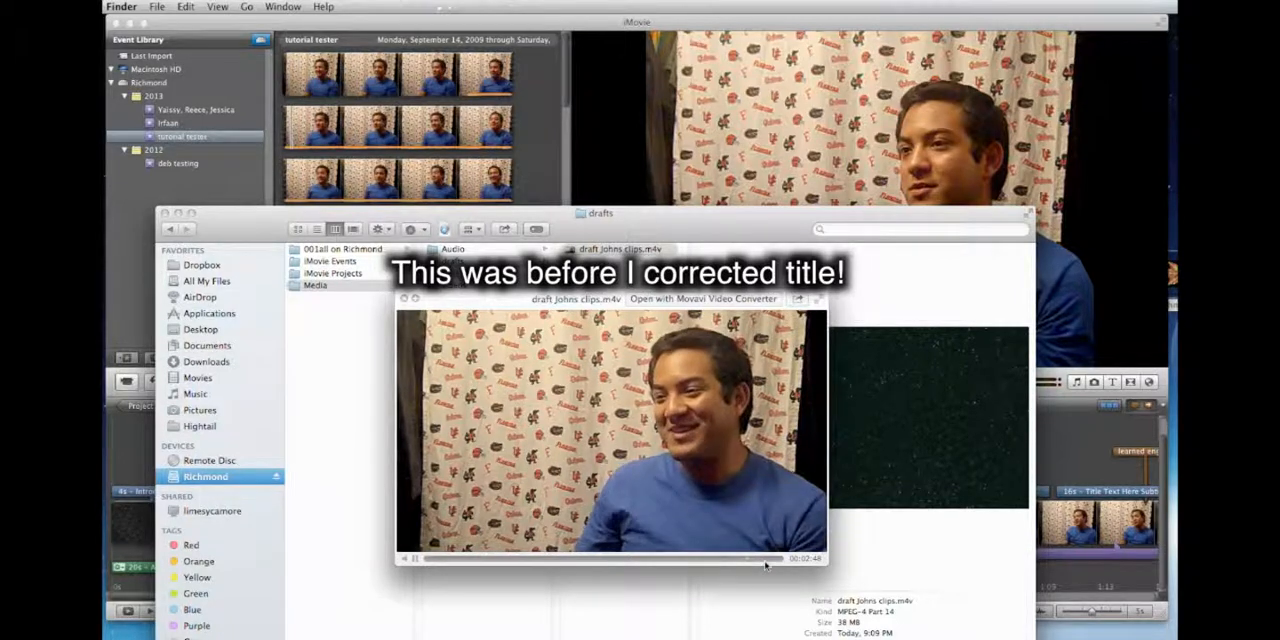
click(767, 562)
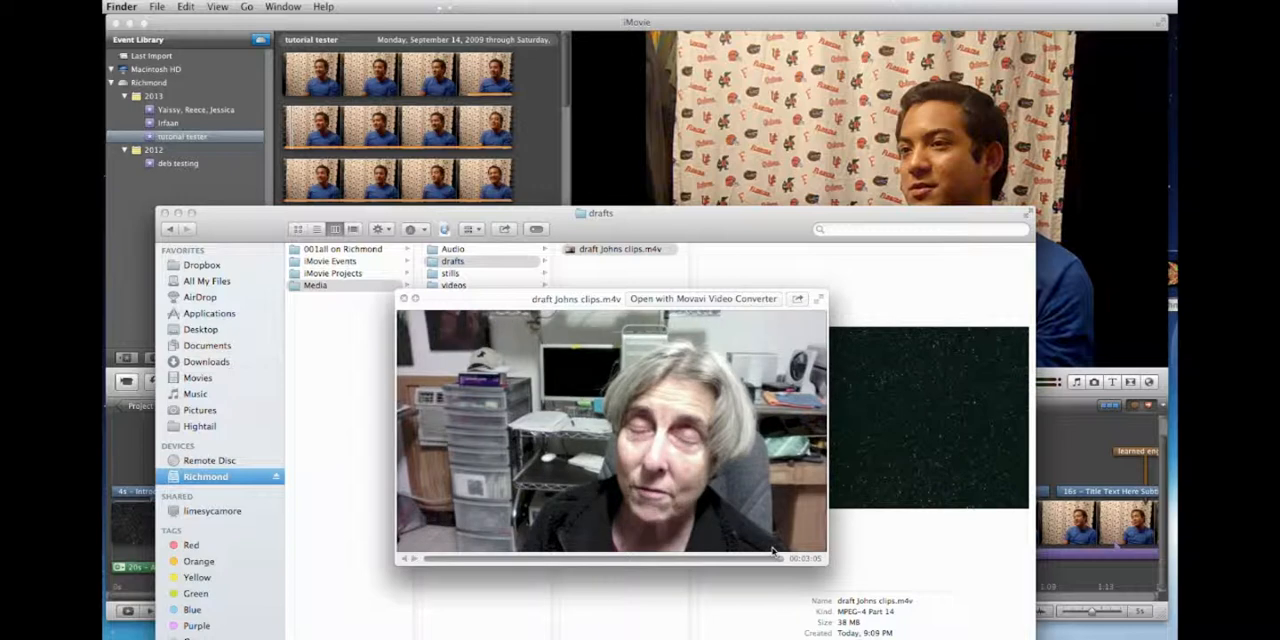
key(space)
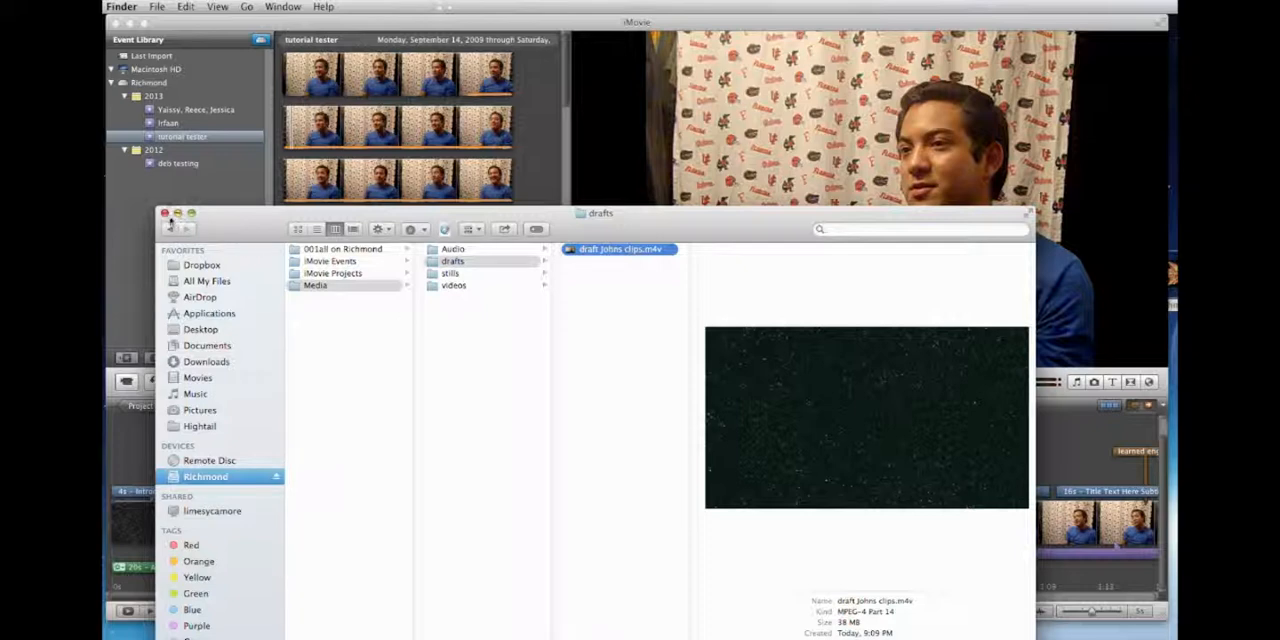
Step: Close the Finder window showing the drafts folder, return to iMovie and quit it
click(165, 214)
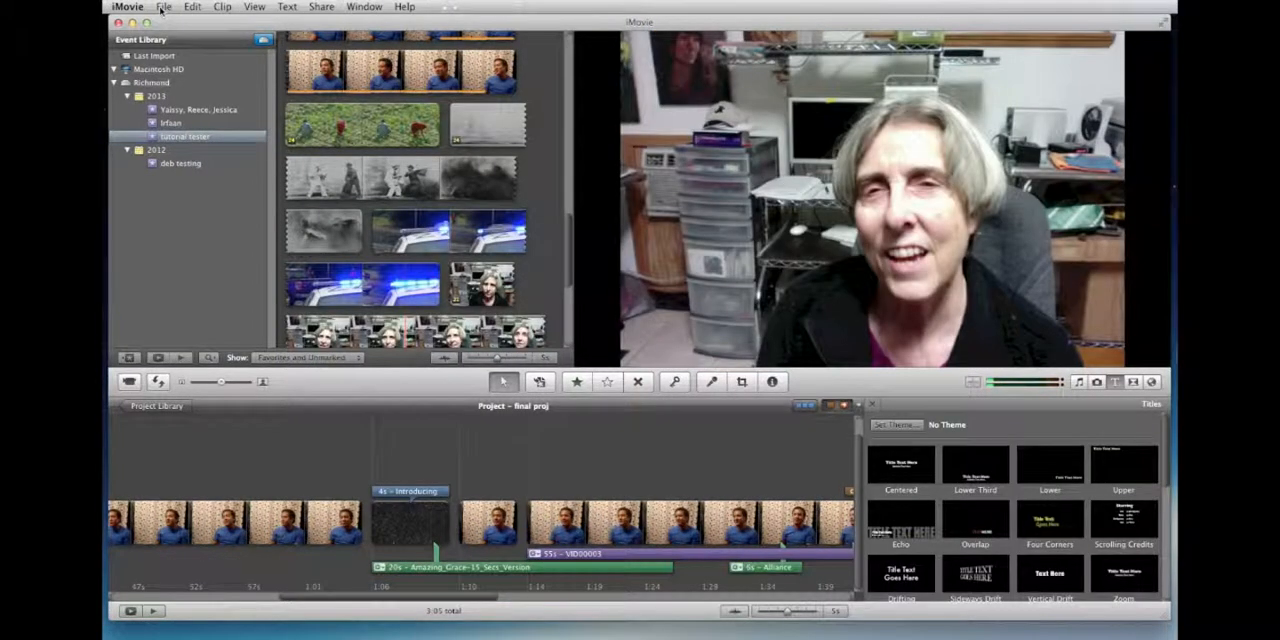
click(129, 7)
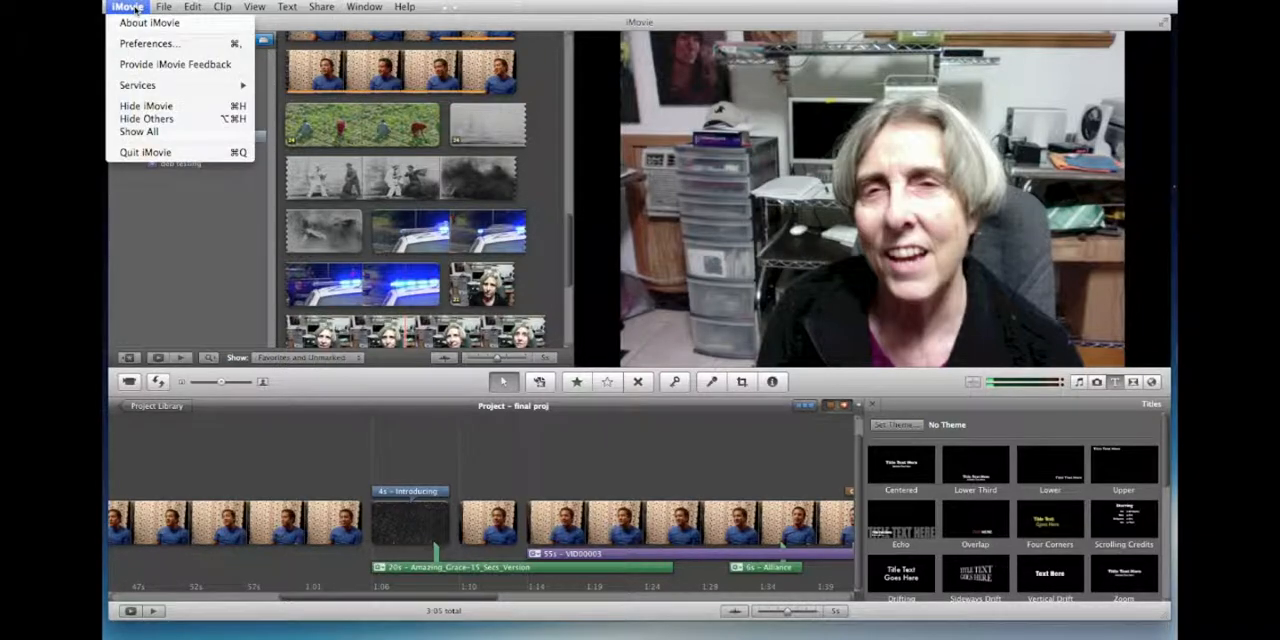
click(162, 152)
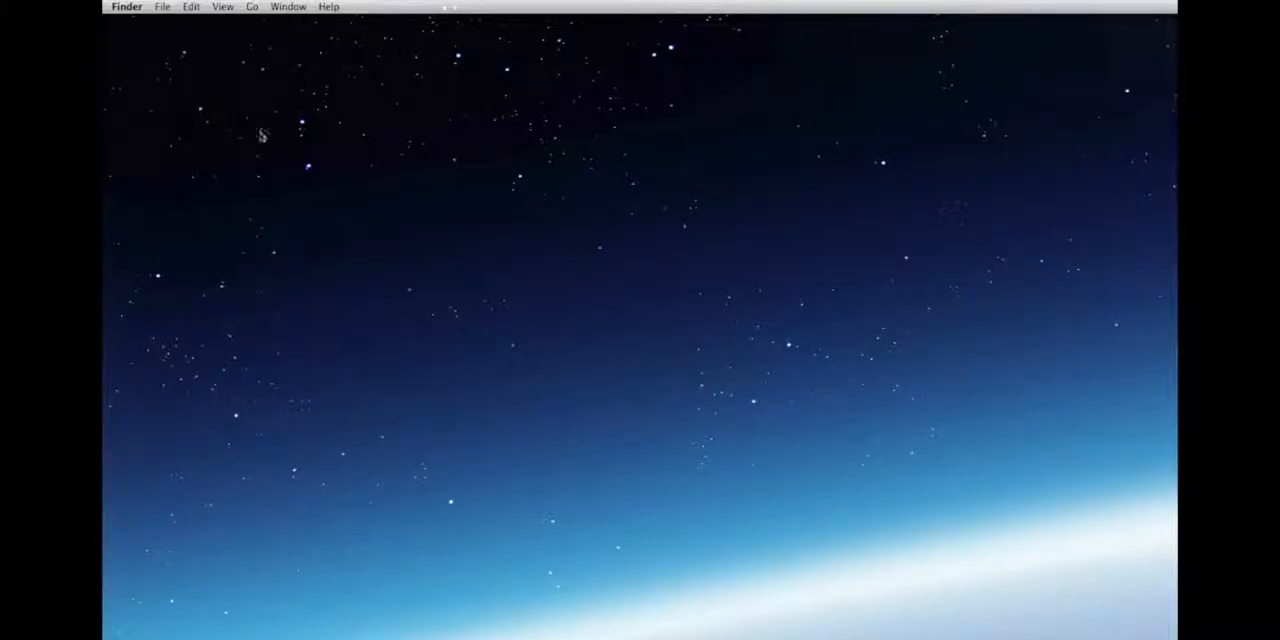